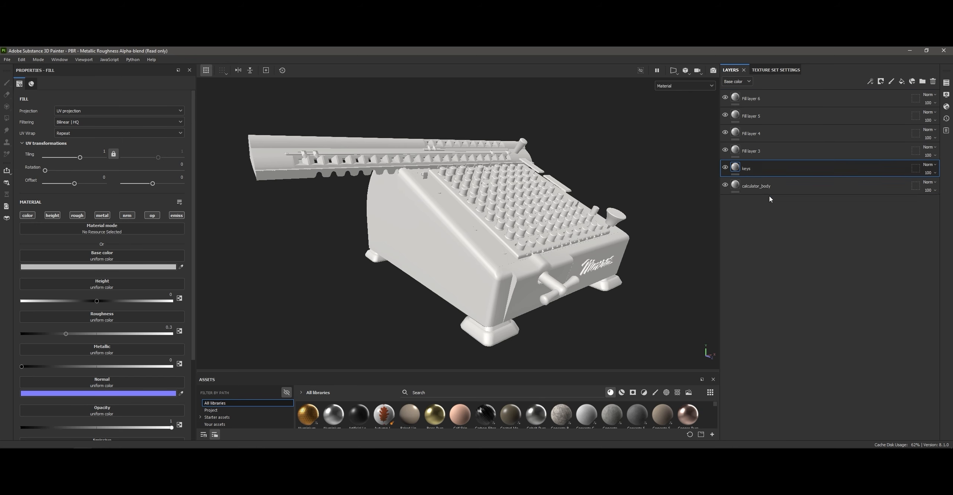
Rename Fill layer 3 as black_key
double_click(750, 151)
type("black_key")
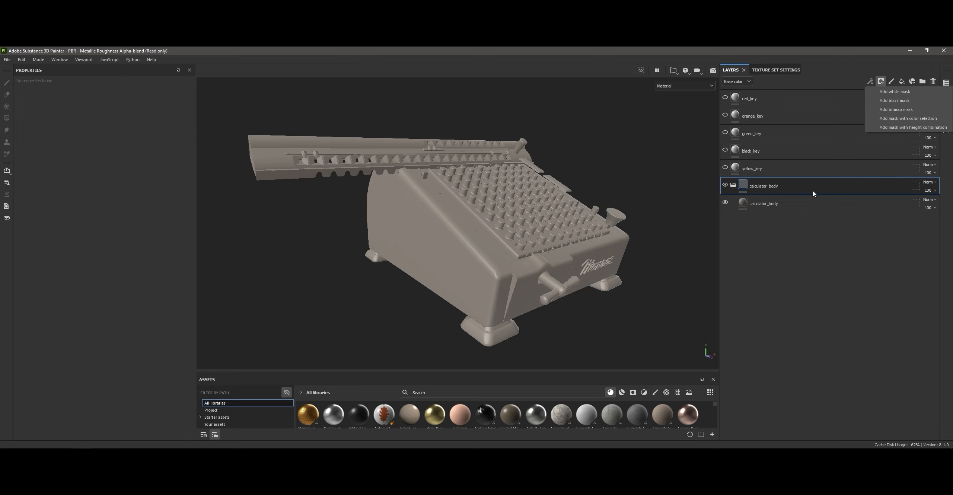
Add a black mask to the calculator_body folder and fill the main body and the upper carriage meshes in it
left_click(895, 100)
left_click(7, 119)
left_click(65, 85)
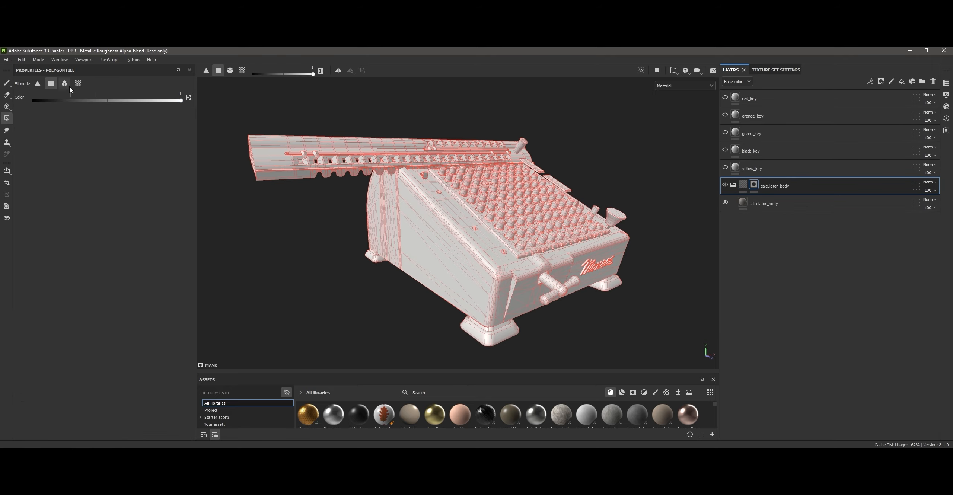
left_click(440, 231)
left_click(350, 149)
left_click_drag(544, 238, 432, 249, "alt")
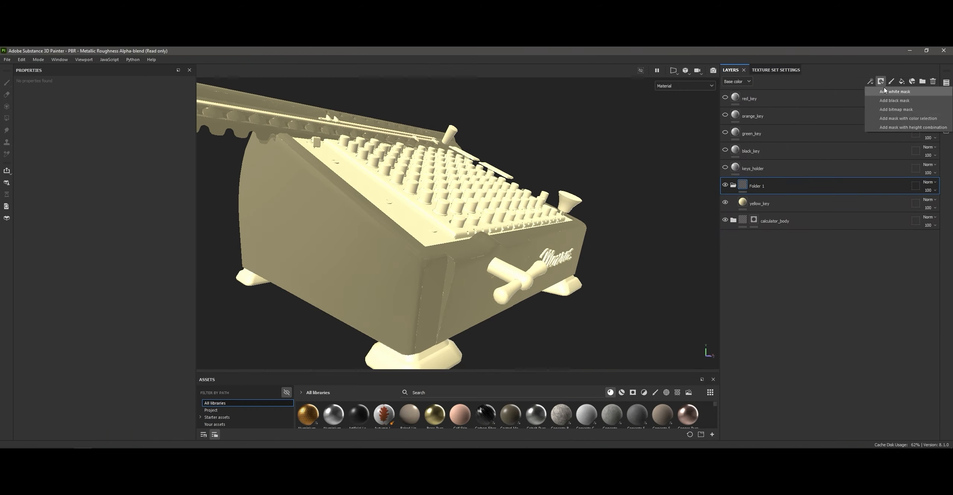
Fill the individual keys of the yellow columns in Folder 1's mask
left_click(427, 198)
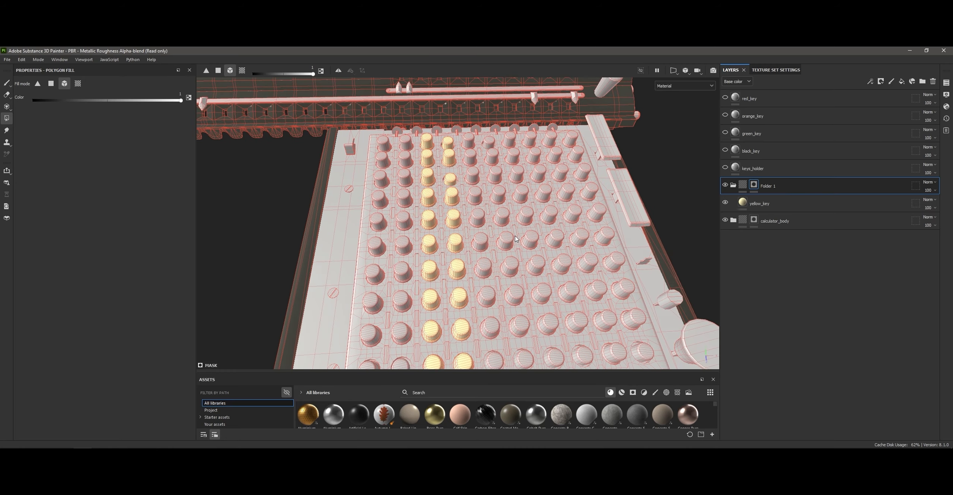
left_click(474, 249)
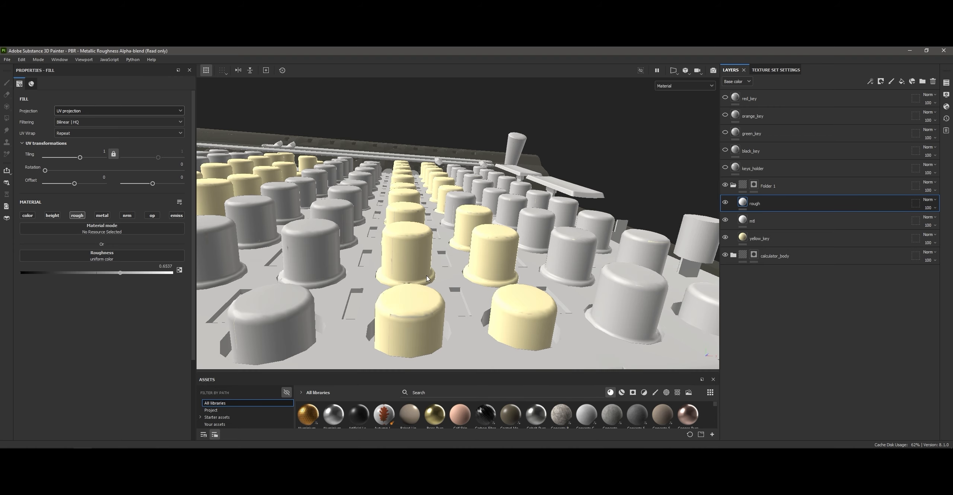
Set the roughness of Folder 1's rough layer to 0.5 and save the project
left_click_drag(66, 273, 85, 274)
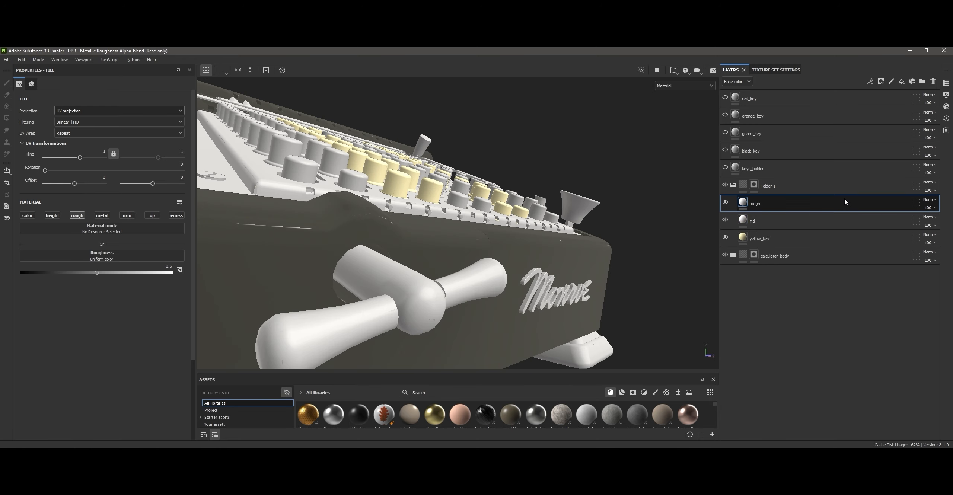
key("ctrl+s")
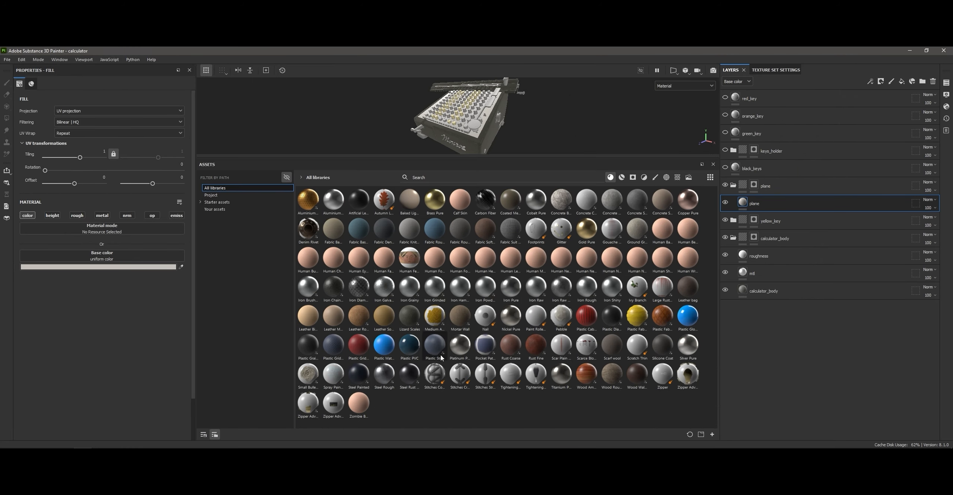
Examine the smart materials and textures in the asset library for a suitable surface pattern
left_click(622, 177)
left_click(677, 177)
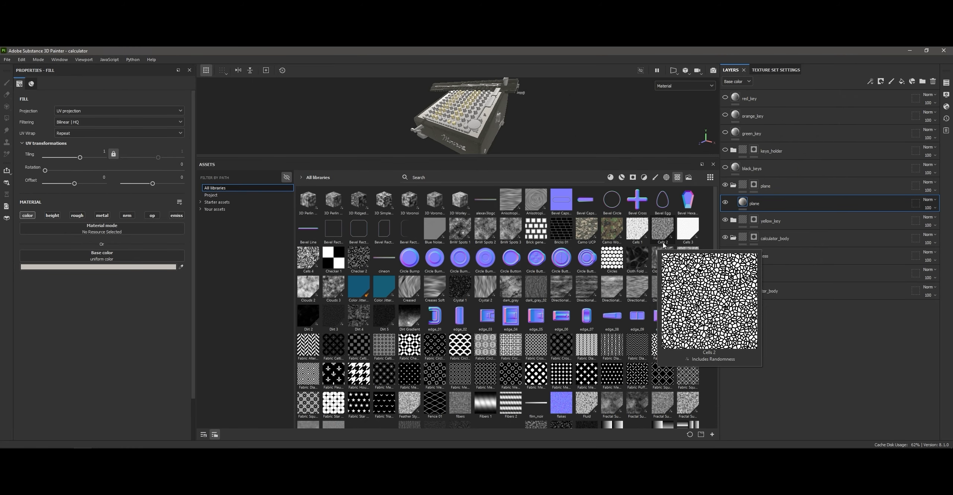
key("alt")
mouse_move(599, 235)
scroll(354, 259, "down", 4)
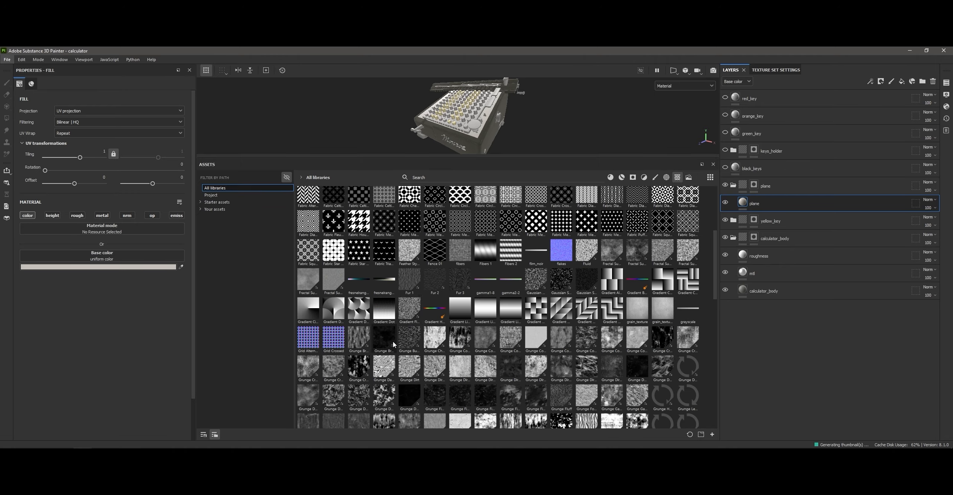
scroll(465, 216, "up", 4)
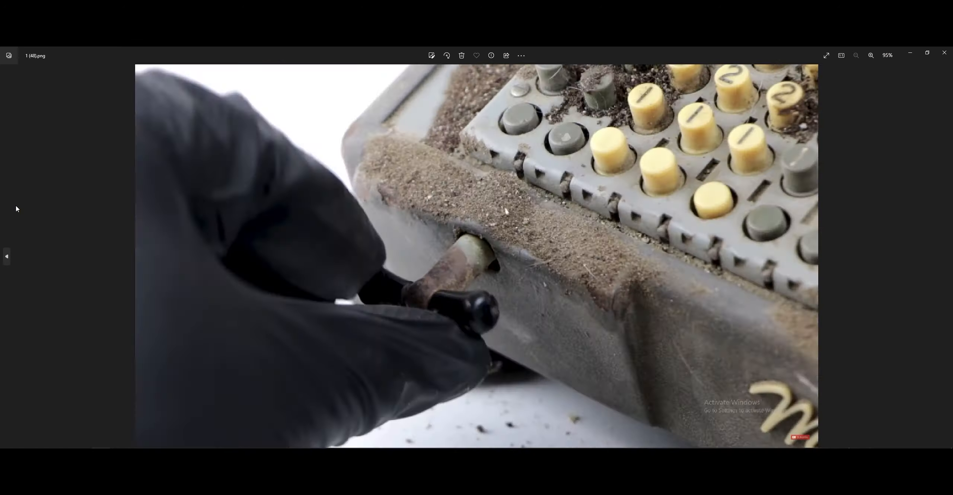
Search the textures for dots, clear the search, and browse the smart materials and the metal materials
type("dots")
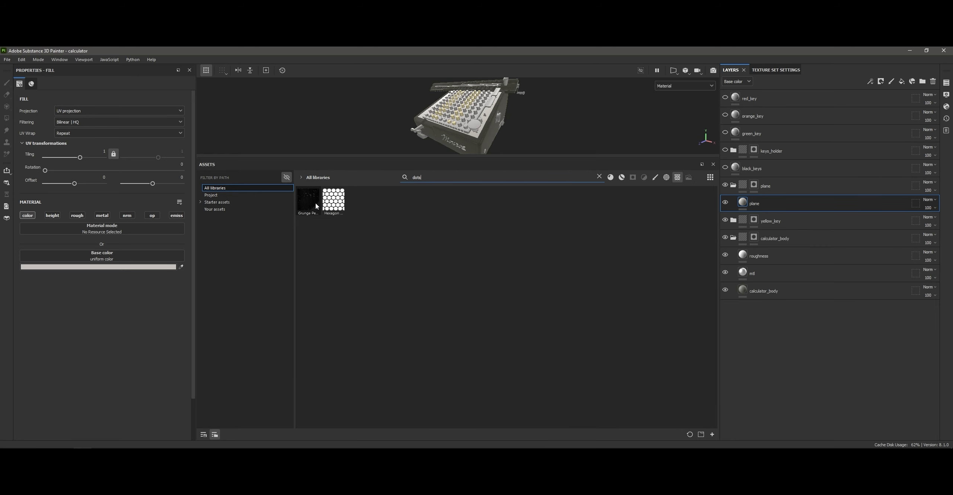
key("BackSpace")
key("BackSpace")
key("BackSpace")
key("BackSpace")
left_click(622, 177)
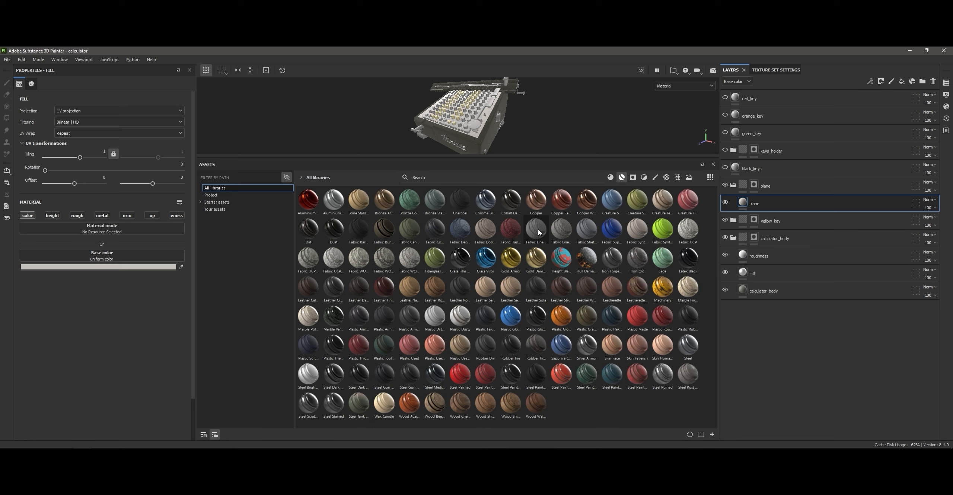
left_click(610, 178)
left_click(217, 273)
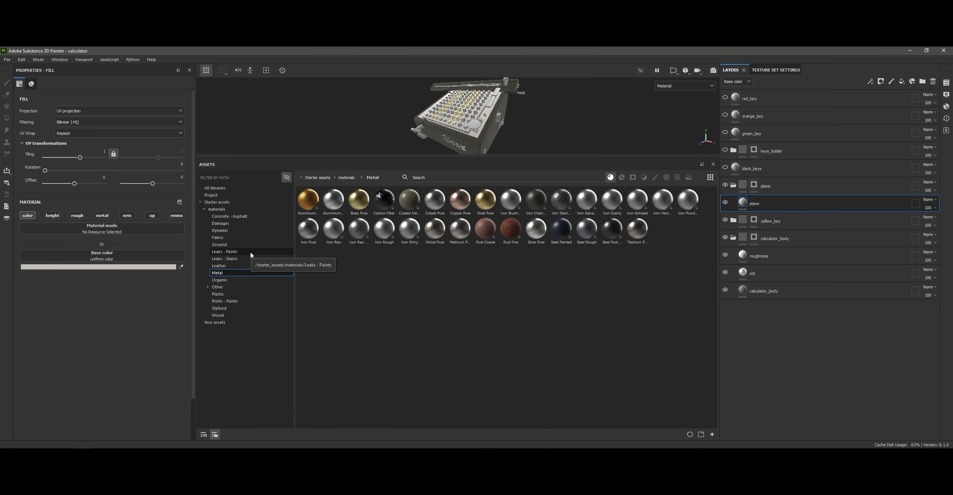
Set the UV tiling of the Plastic Grainy layer in the calculator_body folder to 20
left_click_drag(416, 120, 417, 321)
left_click_drag(440, 179, 495, 160, "alt")
left_click_drag(80, 158, 88, 157)
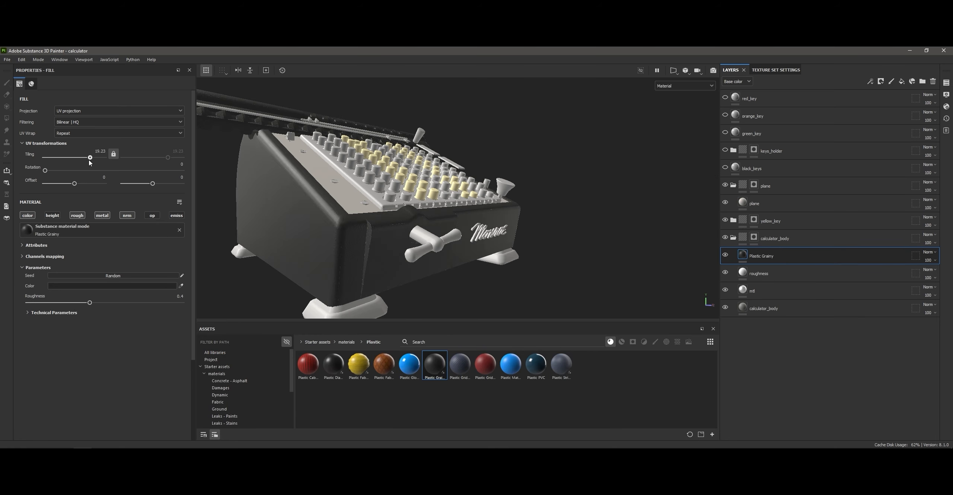
scroll(409, 193, "up", 5)
left_click(88, 158)
left_click_drag(521, 216, 628, 254, "alt")
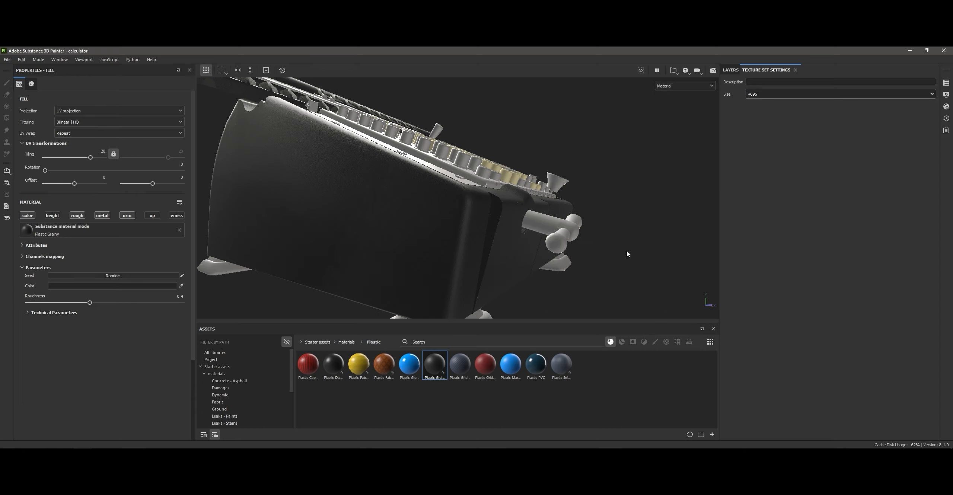
Turn off the metallic and base color channels of the Plastic Grainy layer
left_click(108, 219)
left_click_drag(499, 223, 386, 215, "alt")
left_click(27, 216)
mouse_move(466, 220)
right_mouse_down("alt")
mouse_move(608, 221)
mouse_move(549, 240)
mouse_move(646, 219)
mouse_move(596, 223)
right_mouse_up("alt")
Compare the calculator body's colour and surface with the reference photo in the image viewer
key("alt+Tab")
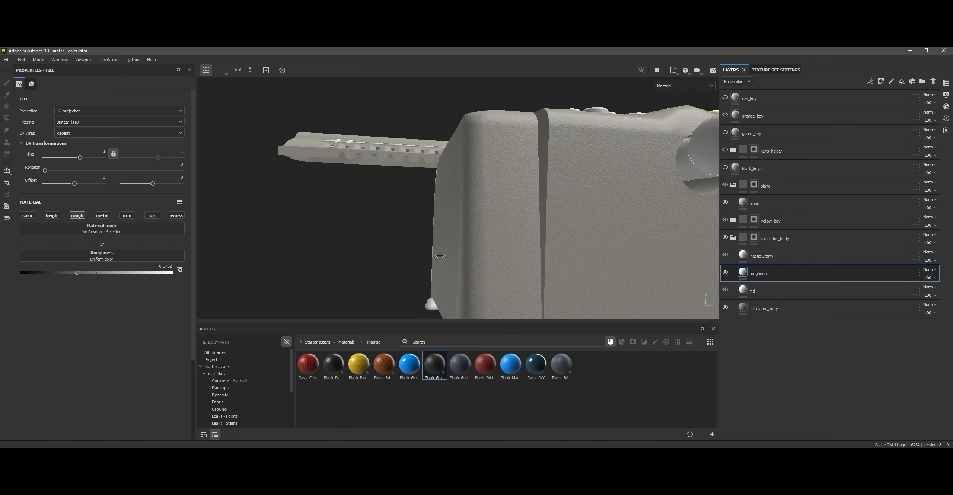
key("alt+Tab")
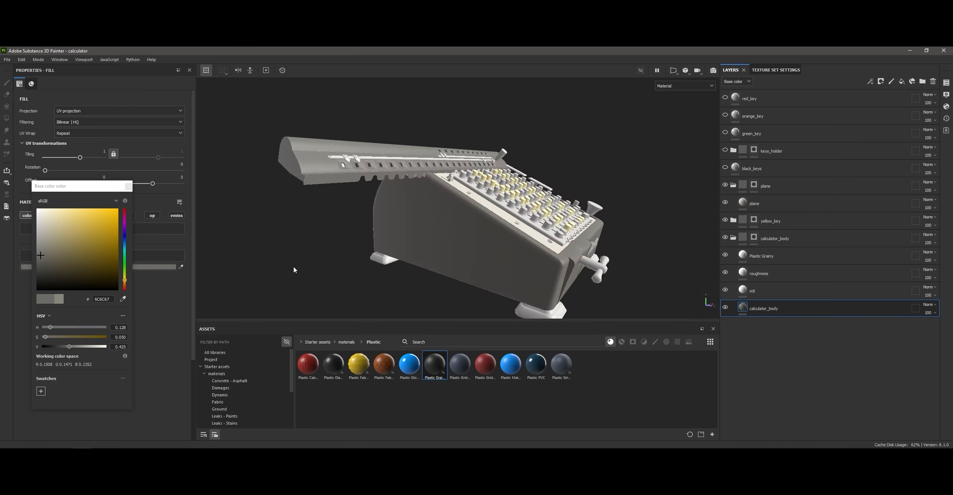
left_click_drag(293, 270, 727, 270, "alt")
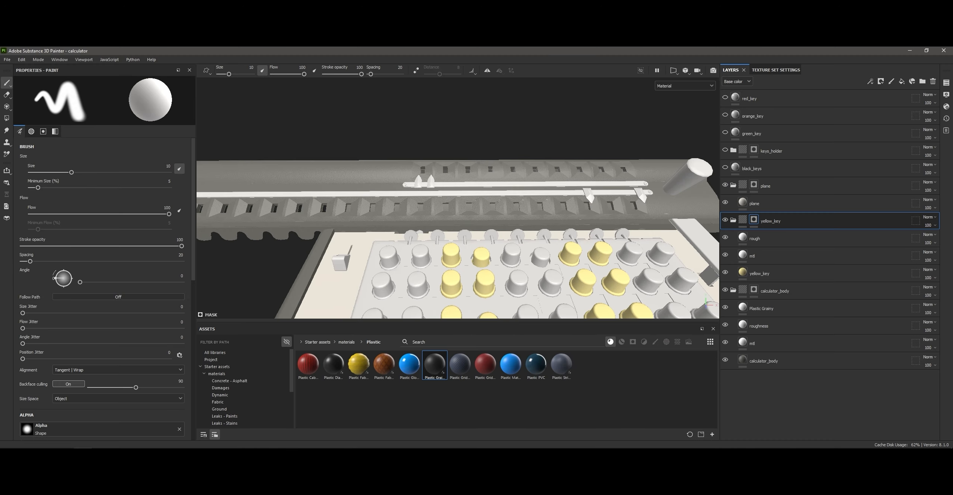
Rename the new key folder as black_keys
double_click(760, 169)
type("bl")
type("ack_keys")
key("Return")
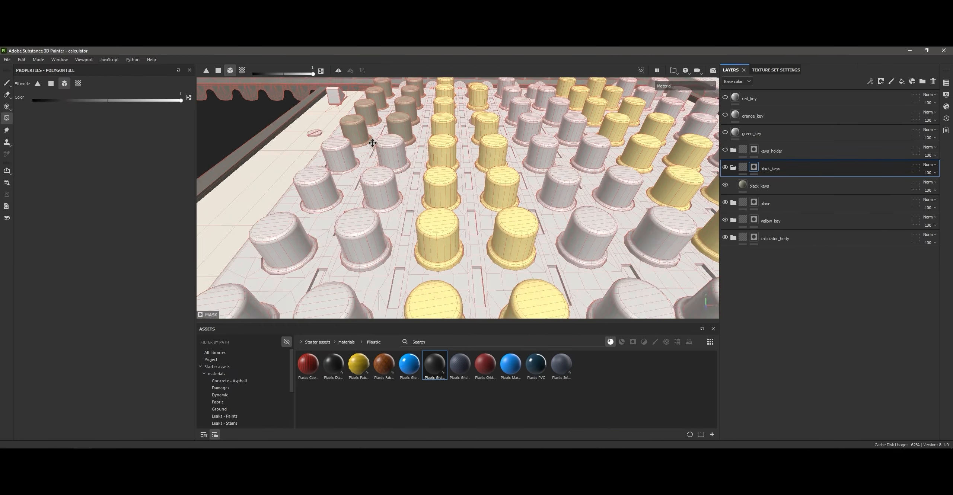
Fill the remaining dark keys across the keyboard one by one in the black_keys folder's mask
mouse_move(484, 186)
left_mouse_down("alt")
mouse_move(515, 149)
mouse_move(451, 248)
left_mouse_up("alt")
left_click(450, 249)
left_click(445, 276)
left_click(527, 276)
middle_click_drag(633, 194, 395, 231, "alt")
left_click(432, 242)
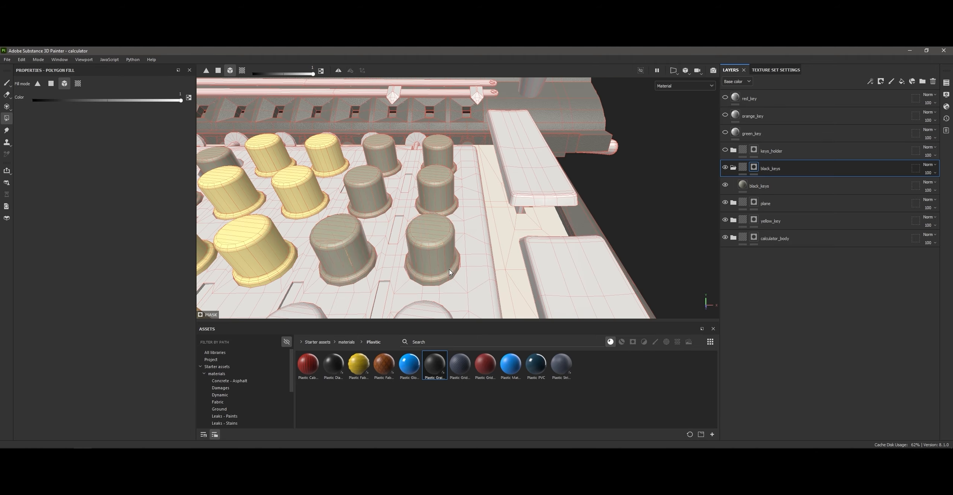
middle_click_drag(447, 253, 473, 149, "alt")
left_click(492, 223)
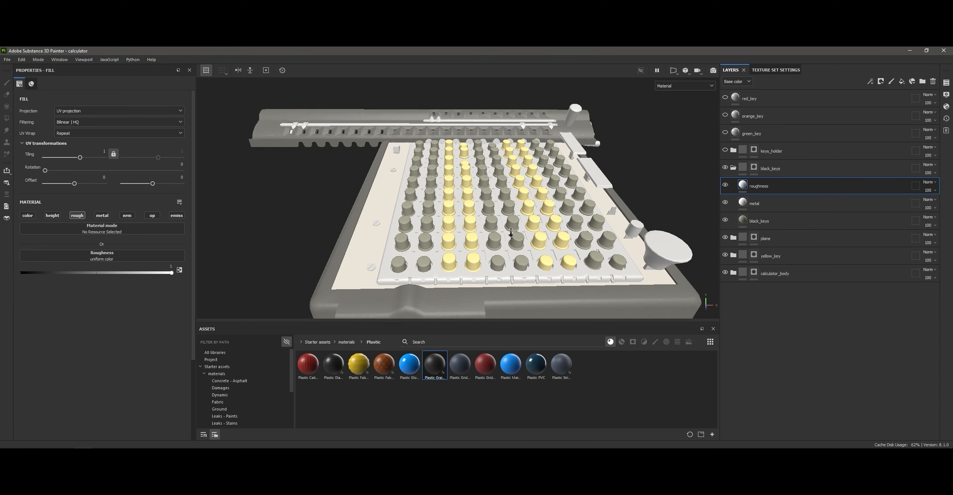
right_click_drag(511, 233, 516, 298, "alt")
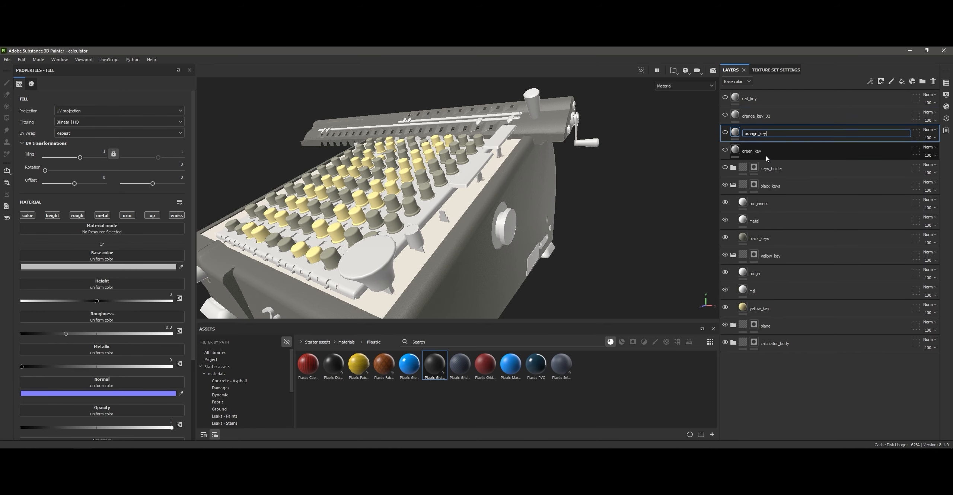
Collapse the finished key folders and rename the green_key layer as black_key
left_click(733, 186)
left_click(734, 203)
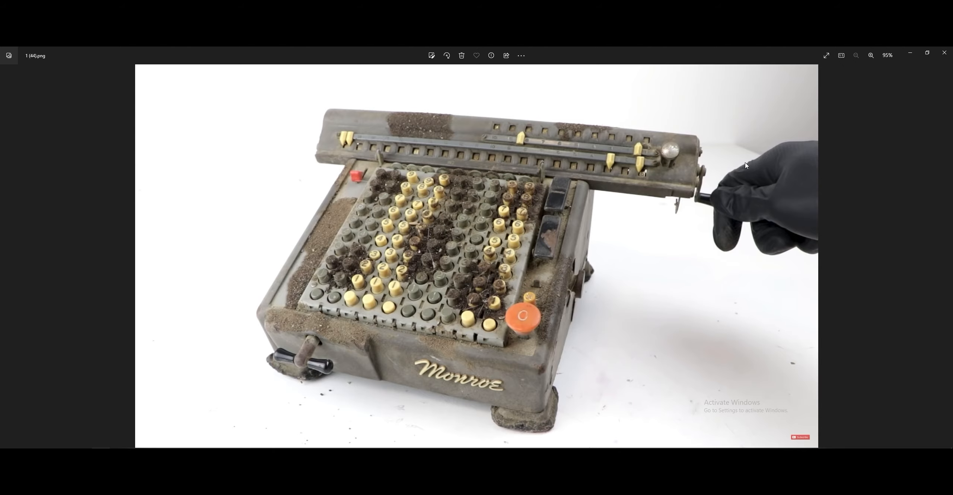
type("black")
key("Return")
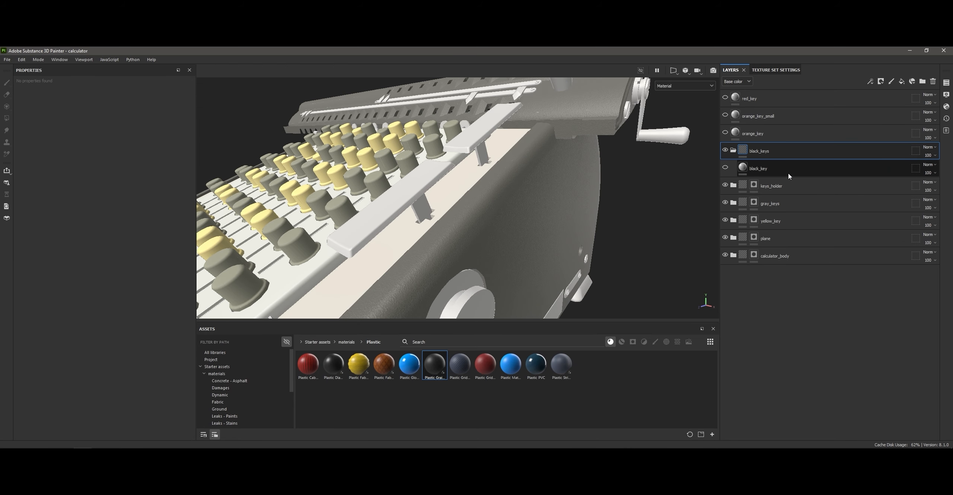
Limit the rough layer in the black_keys folder to the roughness channel
left_click(788, 173)
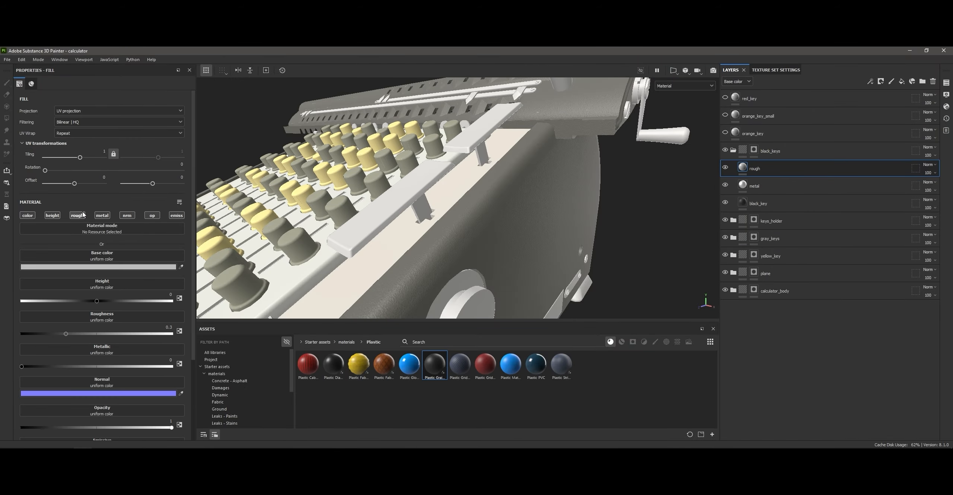
left_click(77, 215)
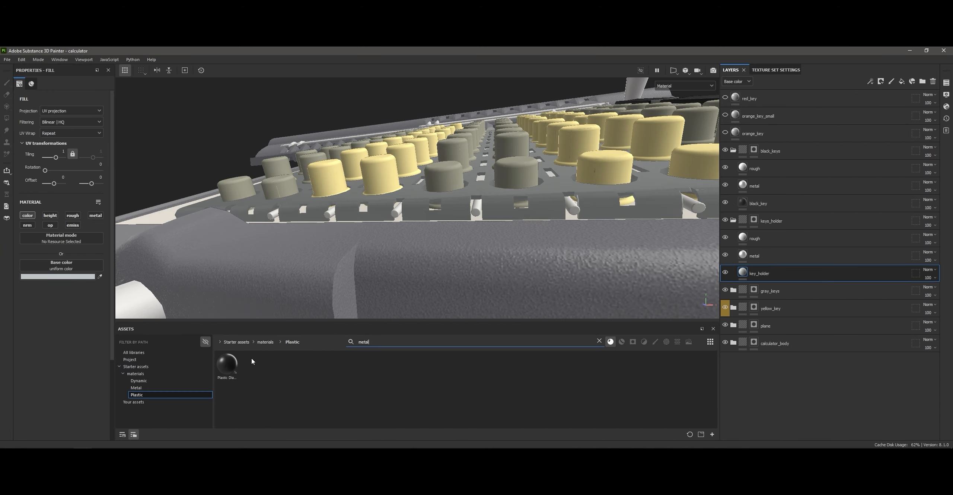
Adjust the hue of the key_holder layer's base color in the keys_holder folder
left_click_drag(804, 217, 805, 231)
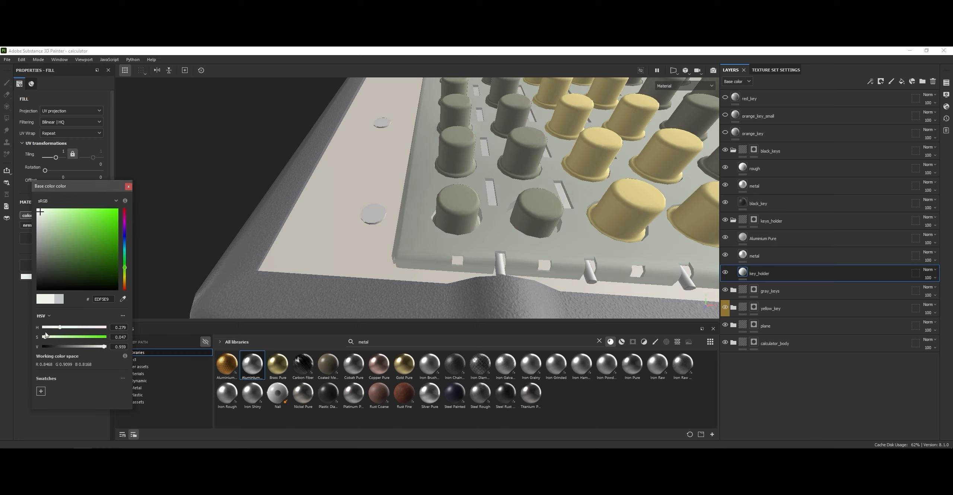
left_click_drag(69, 329, 72, 330)
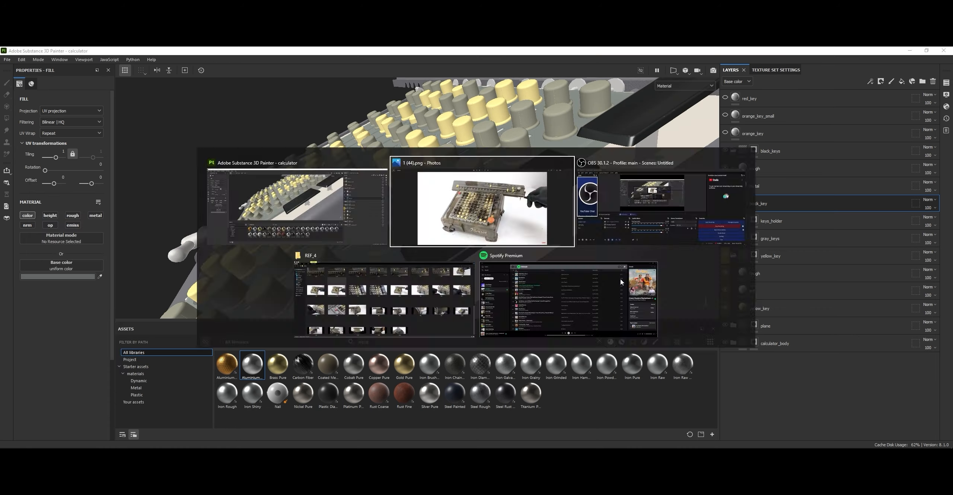
Collapse the yellow_key folder and give the keys_holder folder a green layer label
left_click(734, 204)
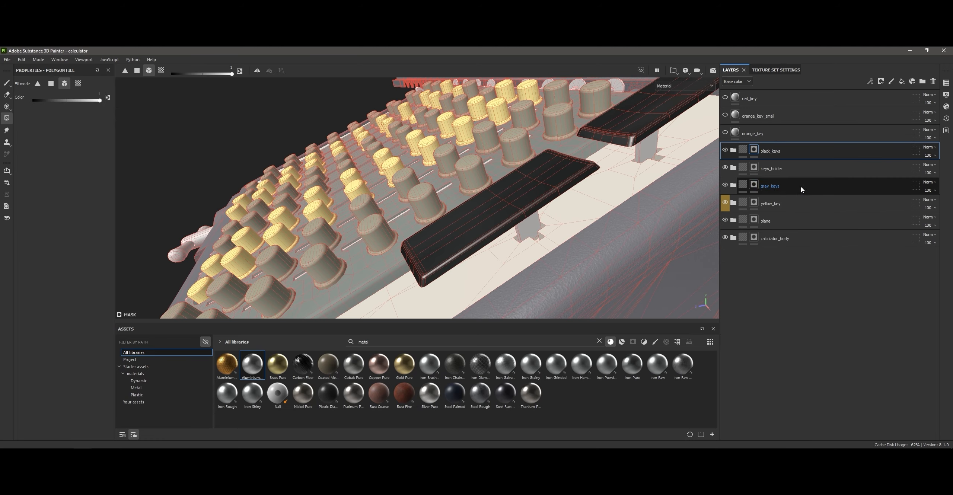
right_click(800, 170)
left_click(806, 227)
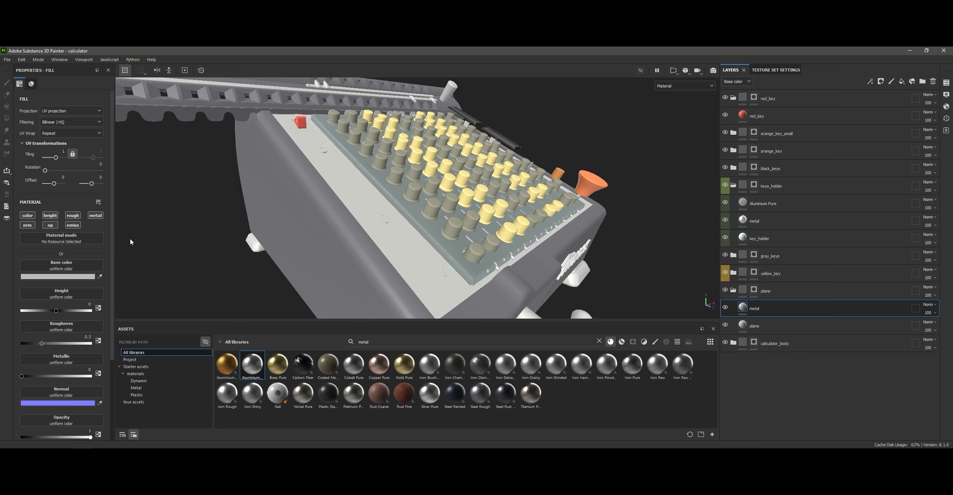
Adjust the metallic value of the plane folder's metal layer and raise the roughness of its rough layer
left_click_drag(79, 285, 68, 285)
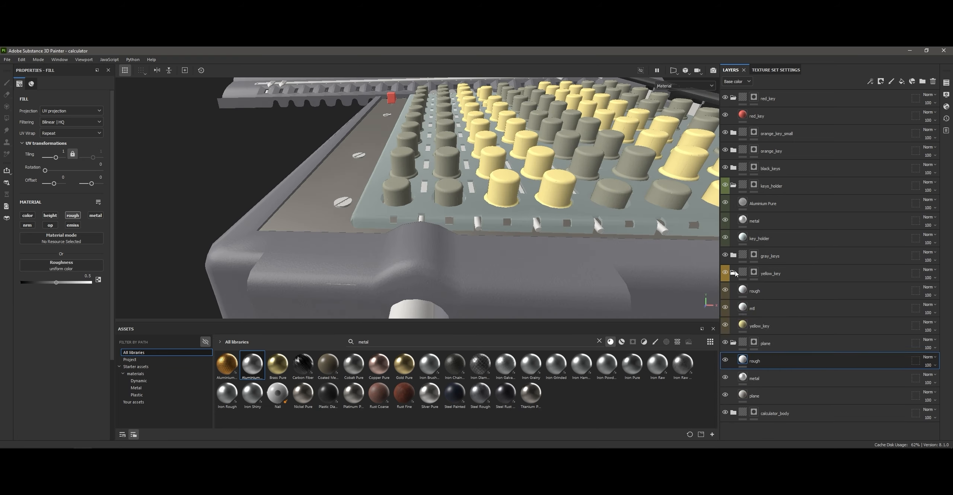
left_click_drag(56, 285, 77, 286)
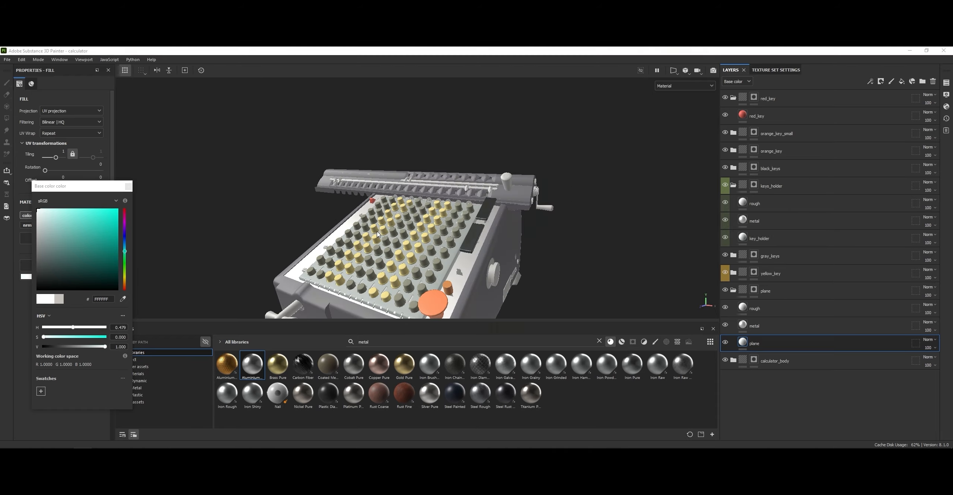
left_click_drag(377, 235, 362, 249, "alt")
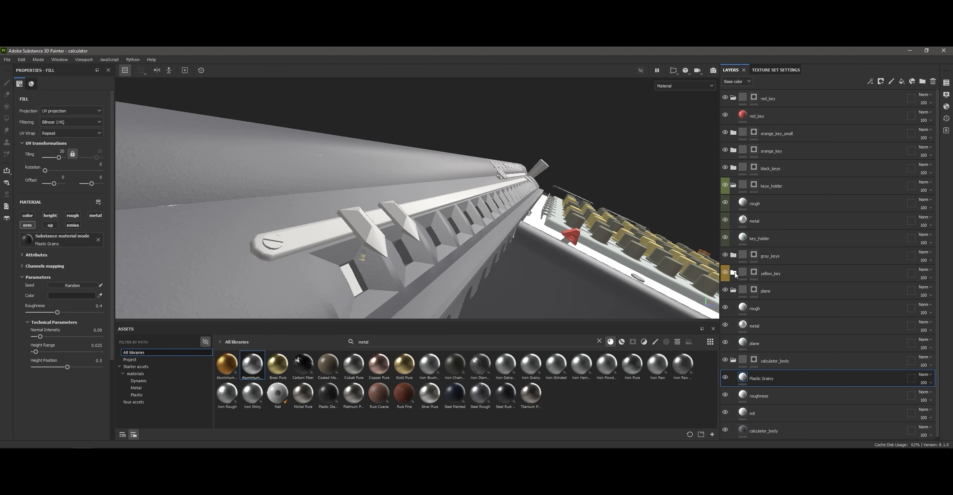
Select the yellow_key folder's mask with the Paint tool active, and select the red_key folder
left_click(736, 275)
left_click(7, 118)
left_click(6, 82)
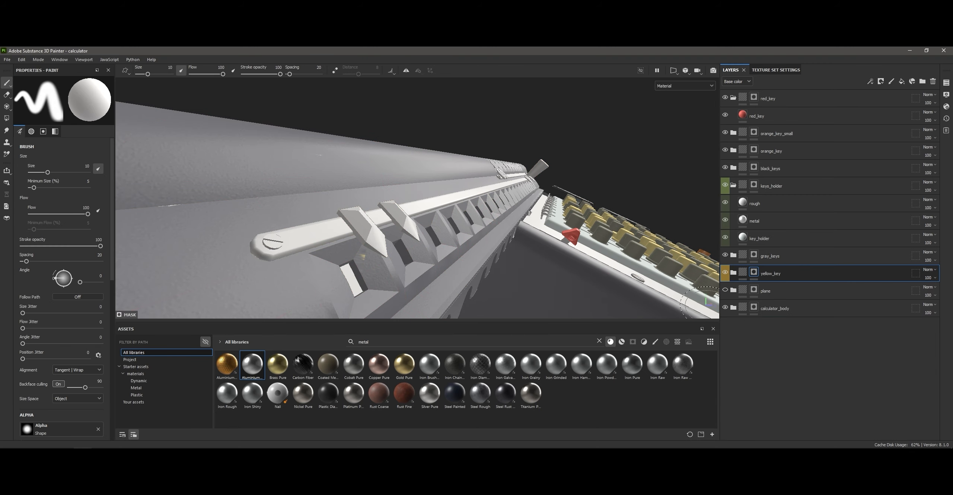
left_click(745, 101)
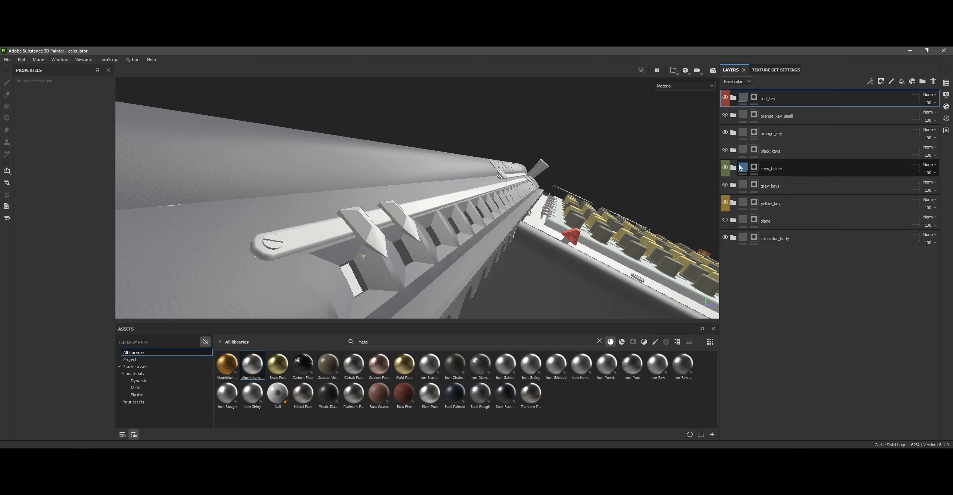
Add the carriage's pointer tabs to the yellow_key folder's mask, check the reference photo, collapse the folder and show the plane folder
left_click(754, 202)
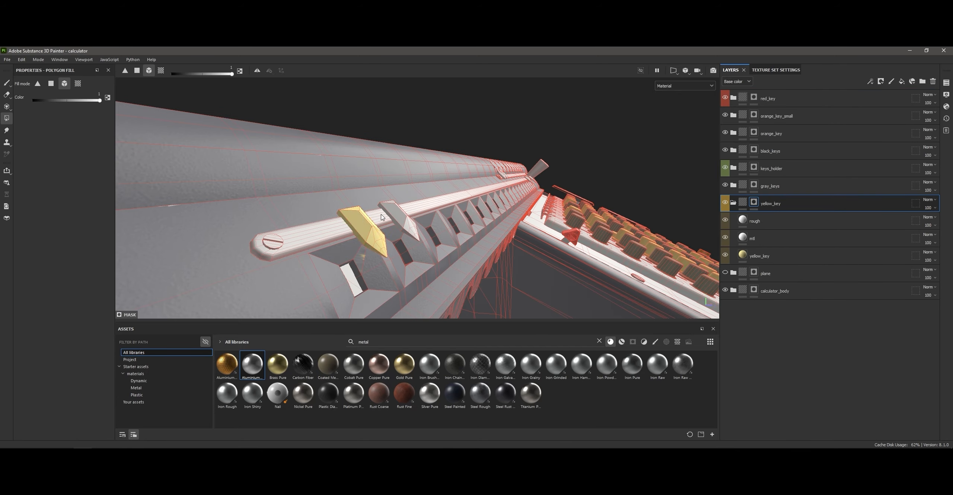
mouse_move(335, 223)
left_mouse_down("alt")
mouse_move(432, 246)
mouse_move(600, 185)
left_mouse_up("alt")
key("alt+Tab")
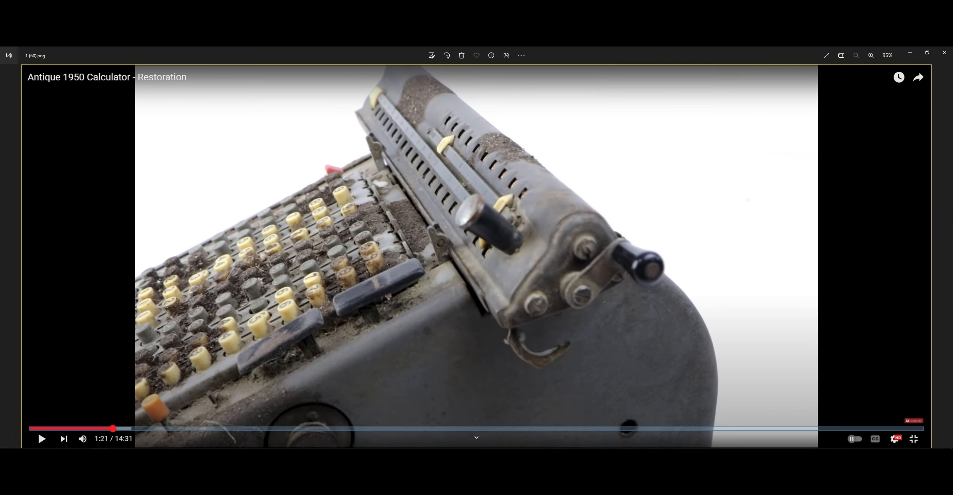
key("alt+Tab")
left_click(734, 203)
left_click(725, 221)
Create a masked screws folder containing a screws fill layer and set its base color to a dark, muted tone
left_click(901, 81)
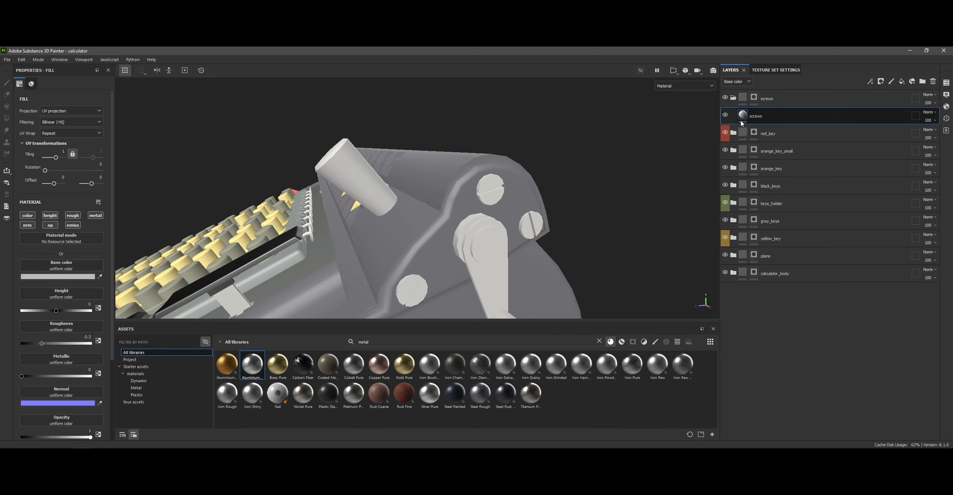
left_click(58, 276)
left_click(68, 241)
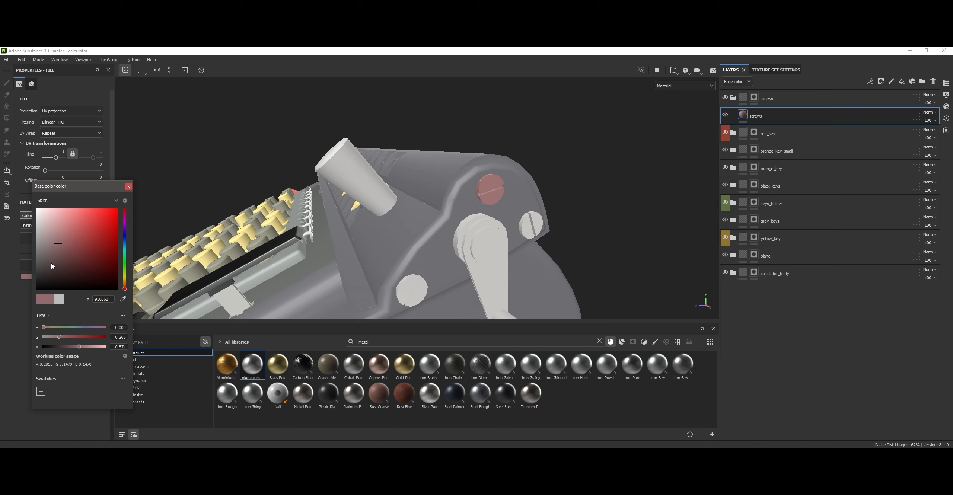
left_click(51, 263)
Check the reference photos for the screws and fill the screw geometry around the calculator into the screws folder's mask
key("alt+Tab")
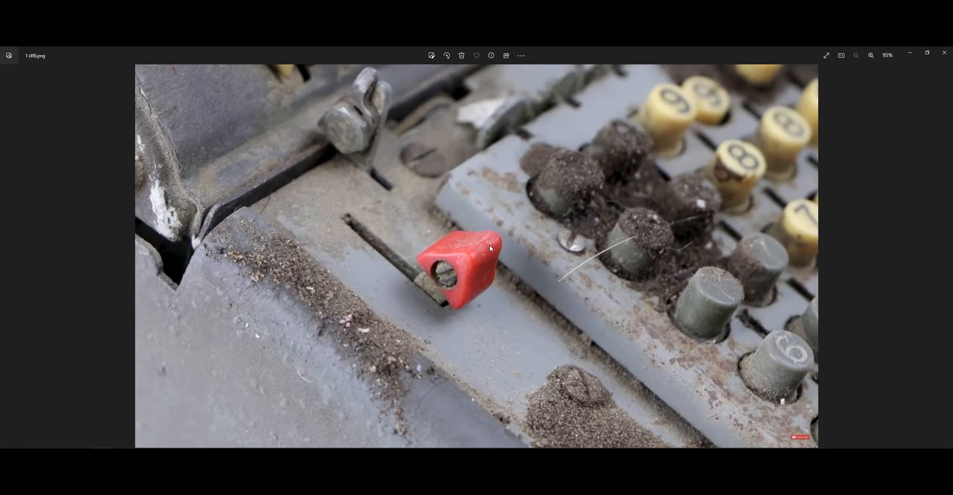
key("Right")
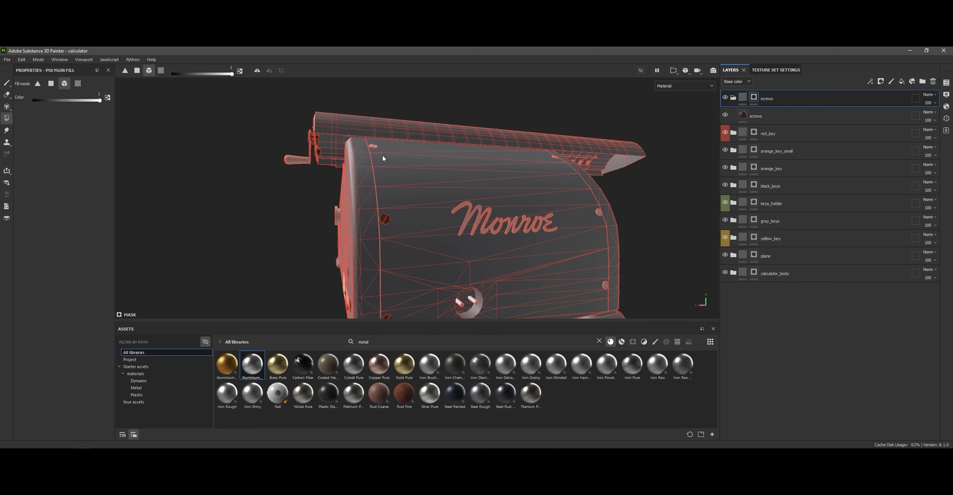
left_click_drag(383, 155, 389, 284, "alt")
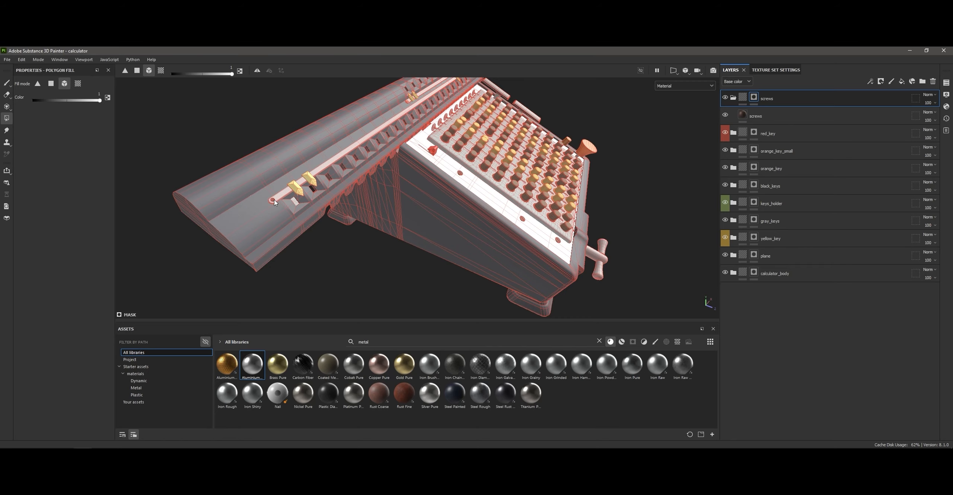
right_click_drag(518, 156, 517, 181, "alt")
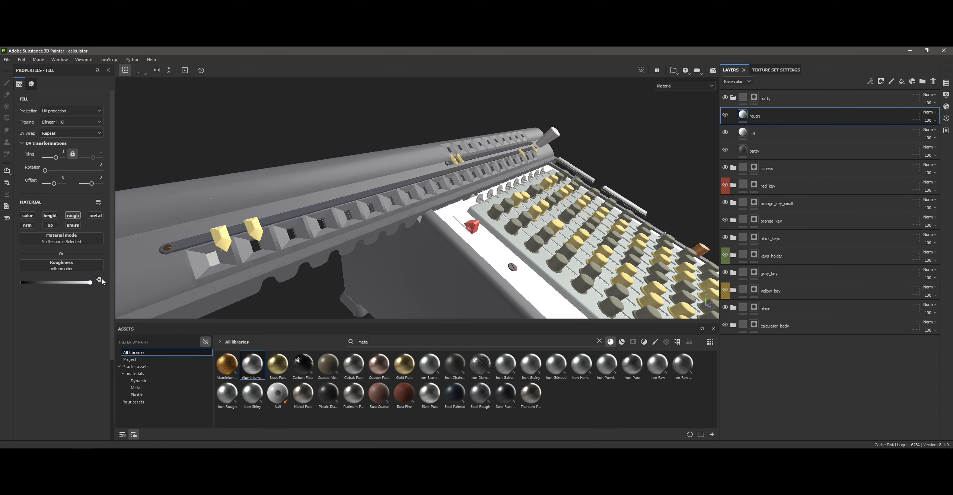
Set the patty folder's rough layer to tri-planar projection with 0.7 roughness and keep the patty color layer on Bilinear | HQ filtering
left_click(70, 111)
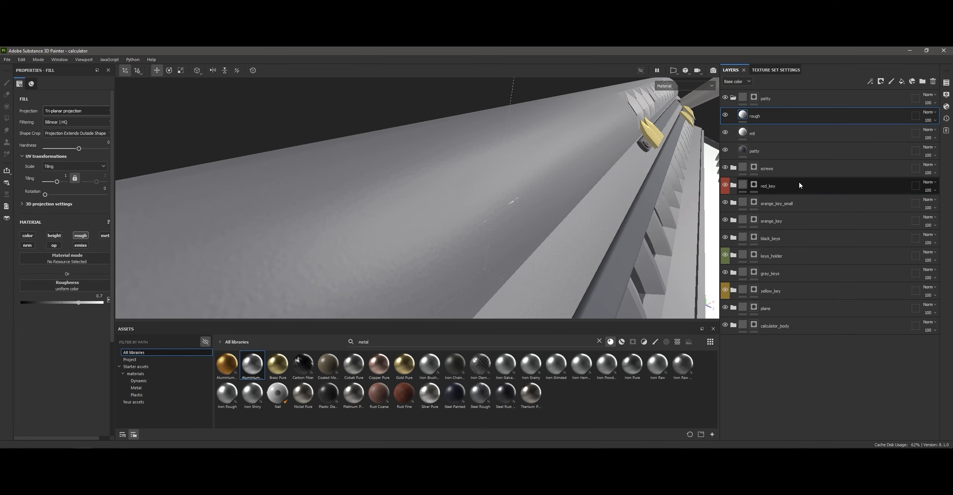
left_click(81, 123)
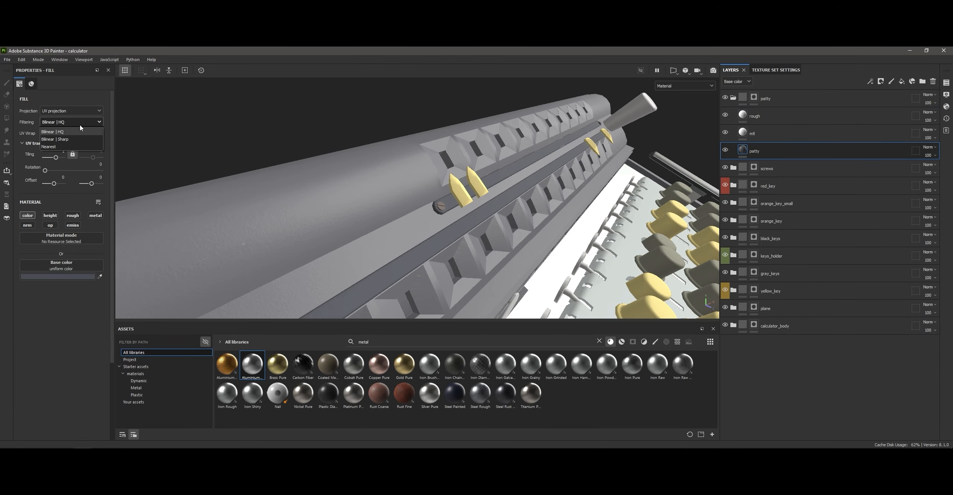
left_click(84, 129)
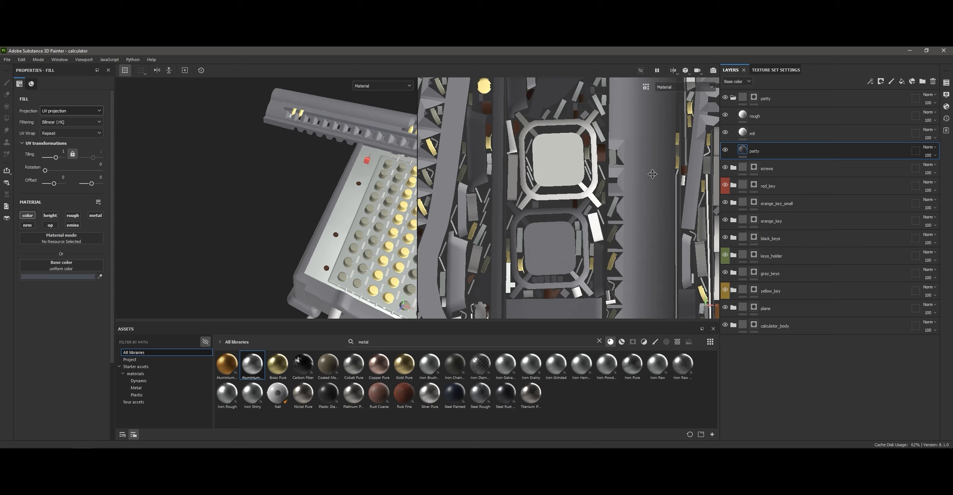
Inspect the calculator's UV layout in the 2D view and return to the 3D view only
right_click_drag(620, 200, 581, 156, "alt")
right_click_drag(481, 209, 522, 253, "alt")
right_click_drag(522, 223, 492, 179, "alt")
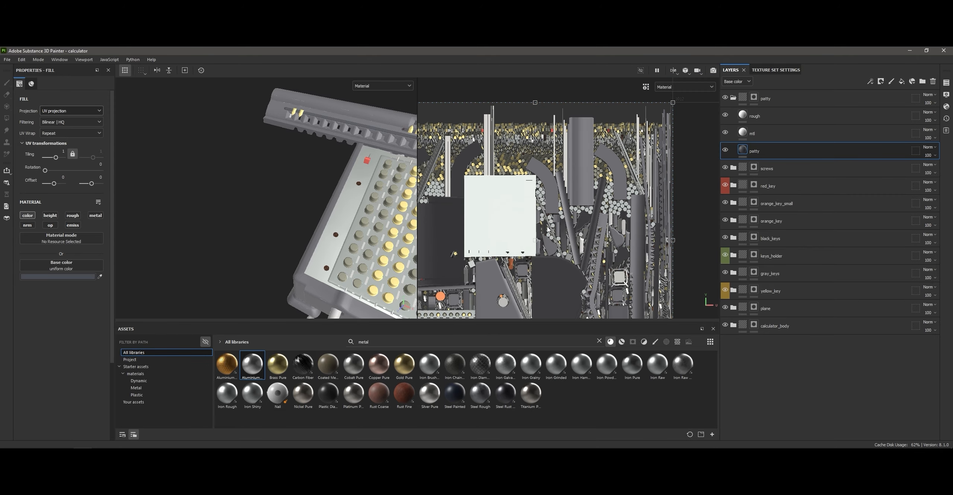
key("F2")
left_click_drag(522, 201, 439, 186, "alt")
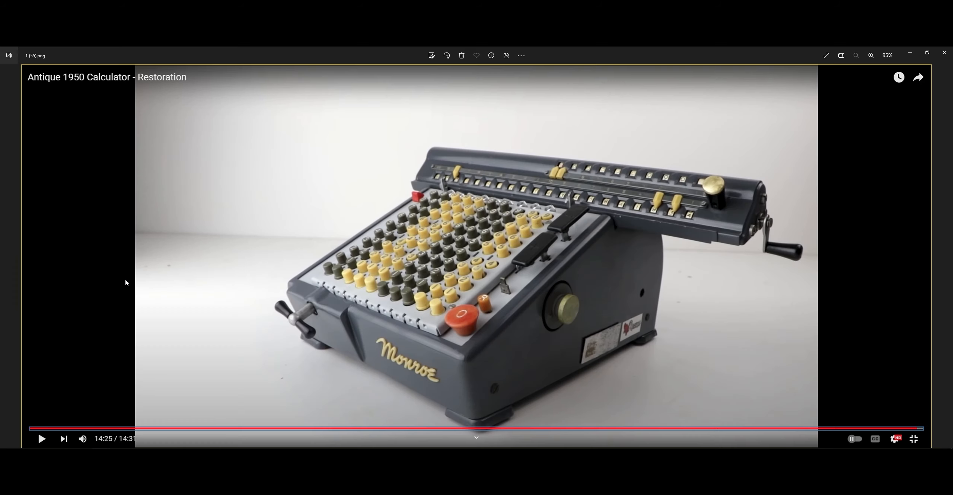
Return from the reference photo and activate Polygon Fill on the calculator_body folder's mask
left_click(128, 186)
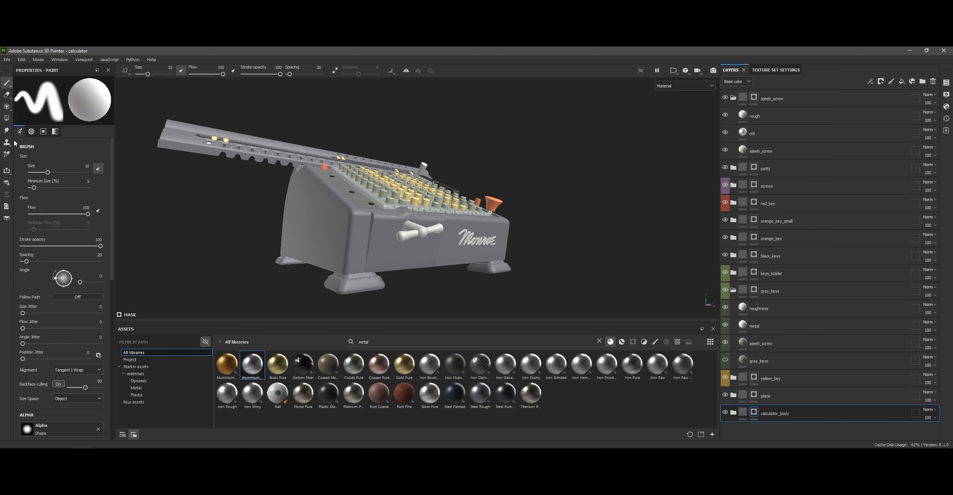
key("4")
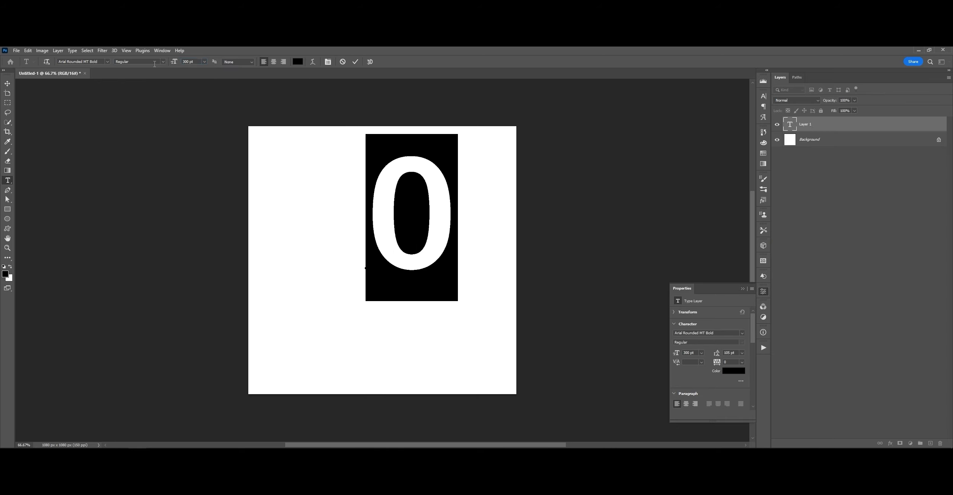
In Photoshop, try a 400 pt size for the digit 0 and resize the image to 2160 by 2160 px
double_click(185, 63)
type("400")
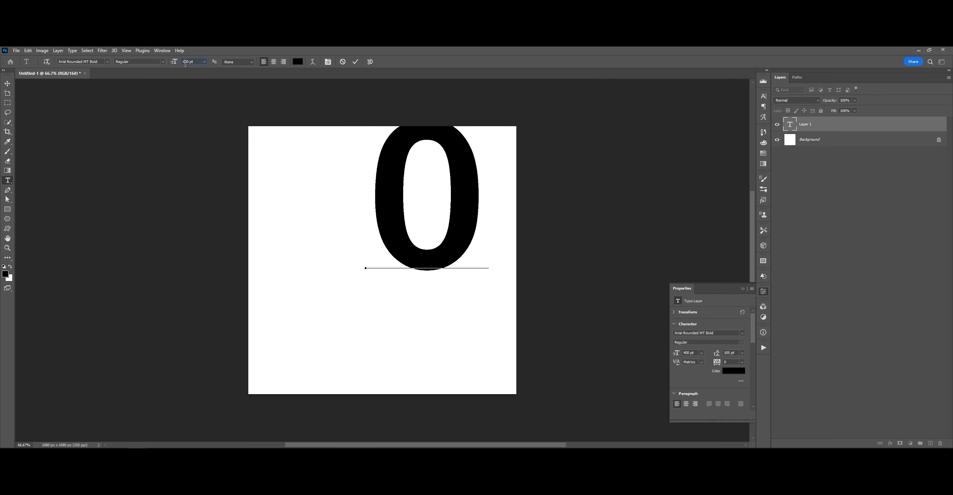
left_click(233, 82)
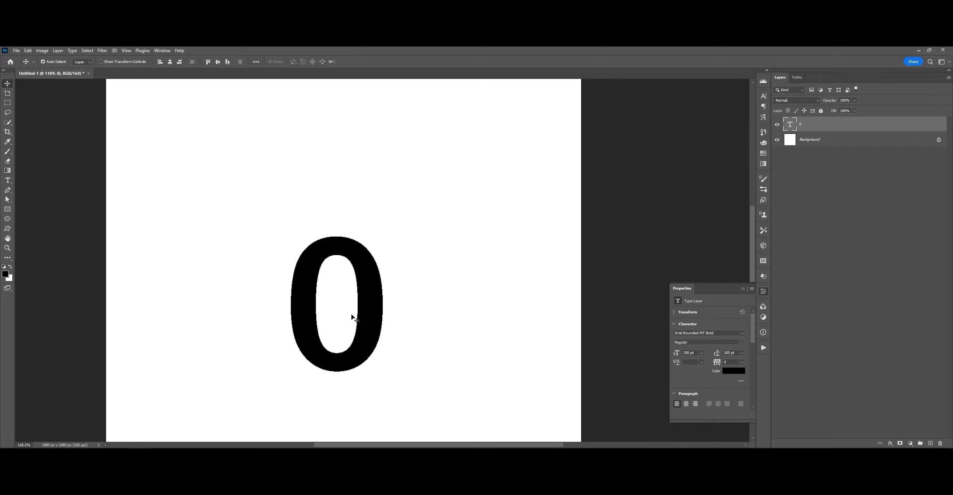
left_click(43, 51)
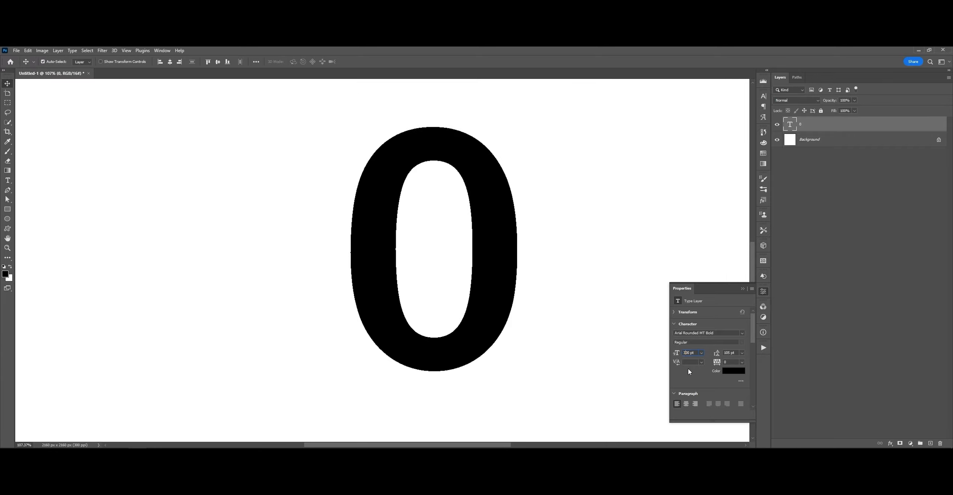
key("ctrl+0")
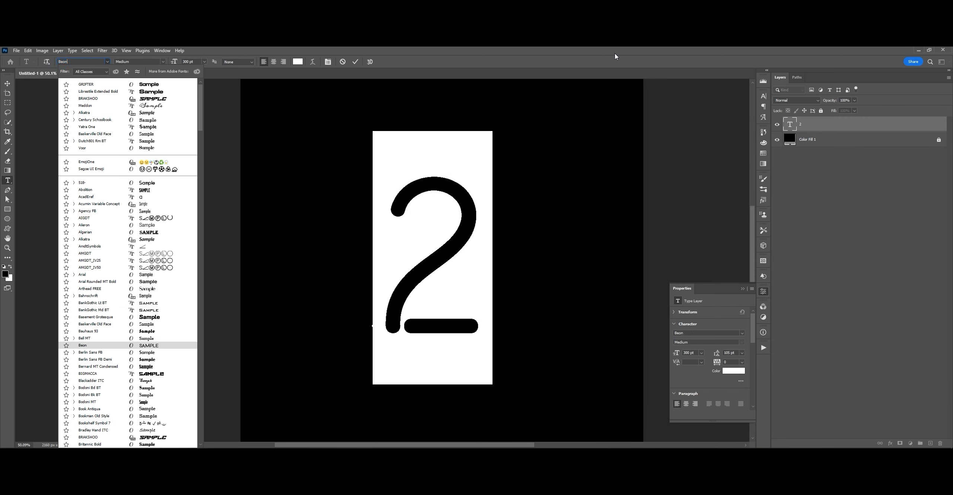
Set the digit 2's font to Clash Grotesk Variable Regular and slightly reduce its weight
key("Down")
key("Down")
key("Down")
key("Down")
key("Down")
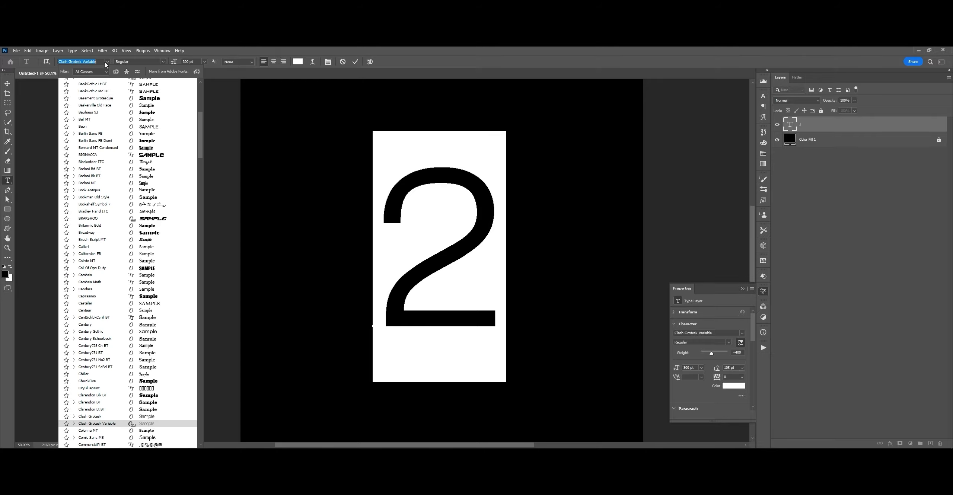
key("Return")
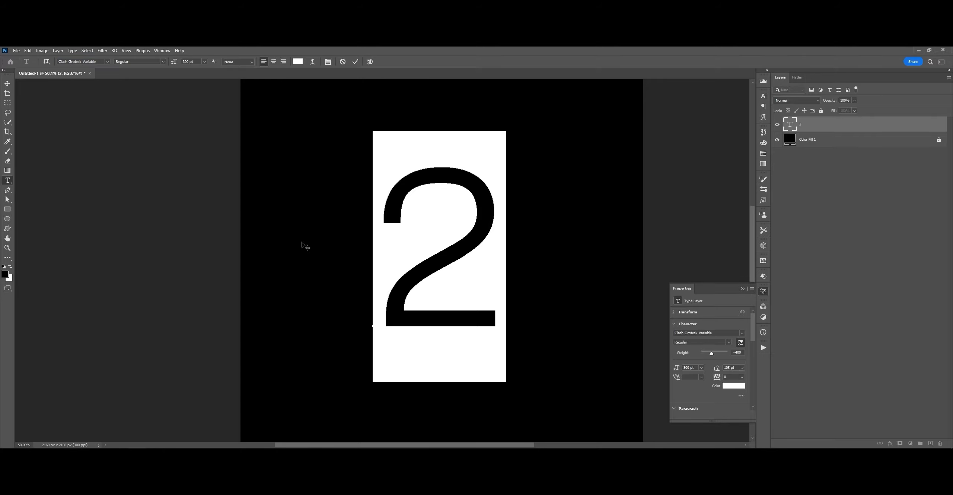
left_click_drag(712, 354, 709, 354)
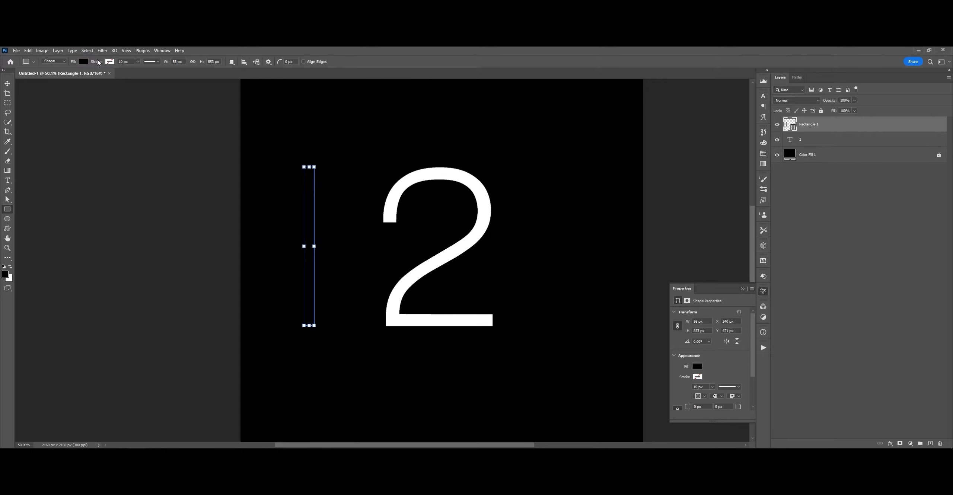
Reshape the narrow rectangle into a white, round-ended bar for the digit 1, centred on the black canvas
key("ctrl+t")
left_click_drag(315, 167, 315, 159)
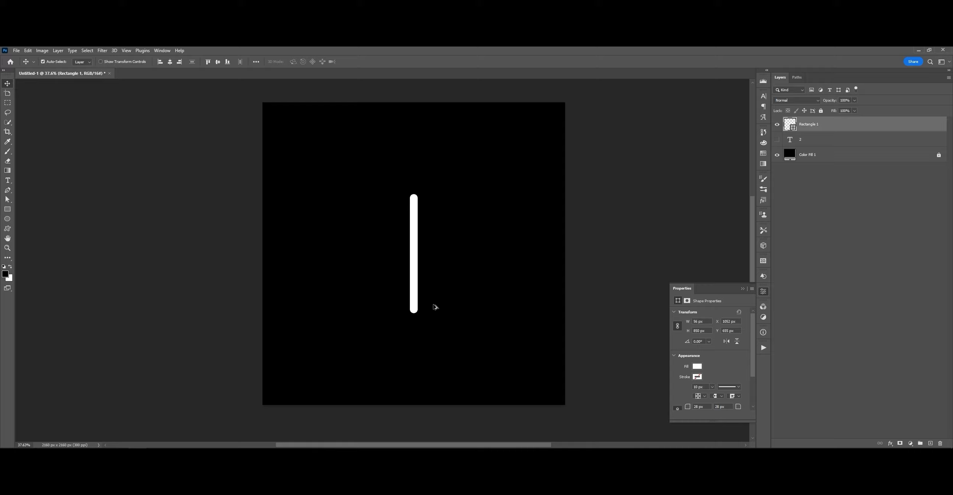
Export the digit 1 image and create a folder named Alpha for it
key("alt+shift+ctrl+w")
left_click(844, 421)
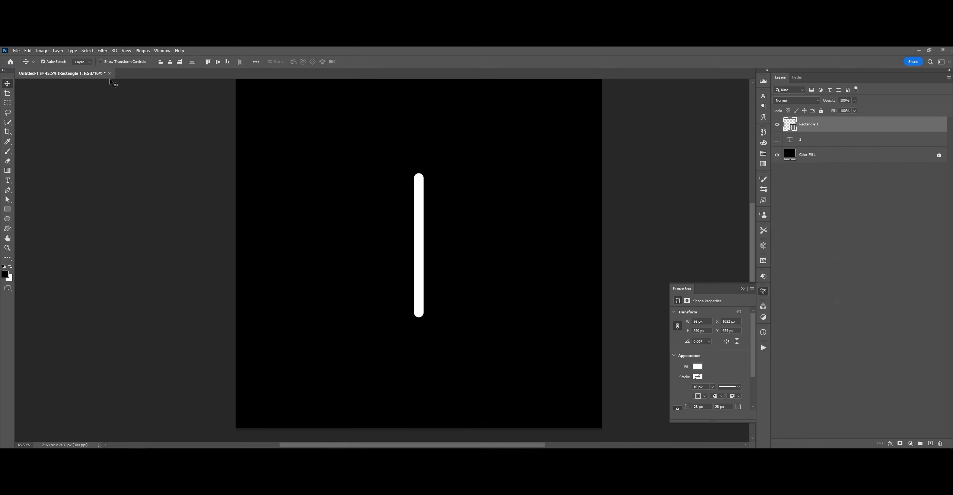
key("ctrl+shift+n")
type("Alpha")
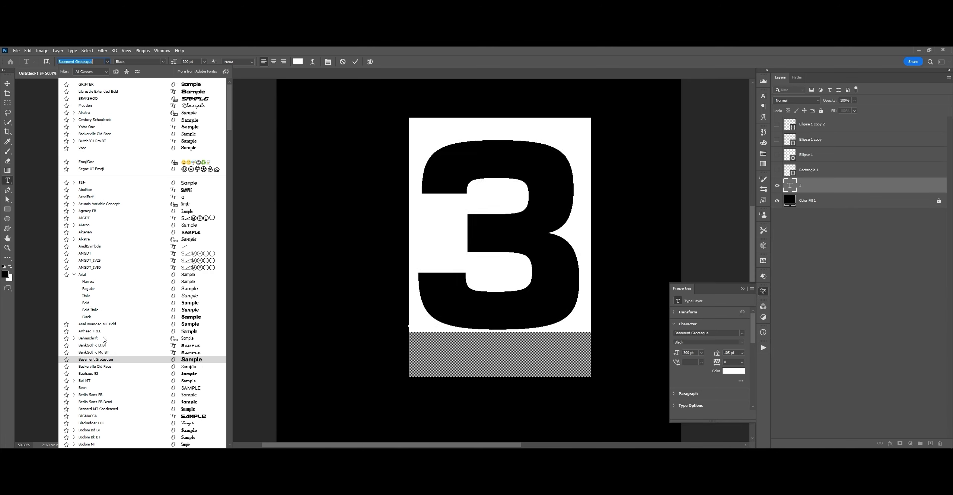
Browse the font list past Basement Grotesque, Calisto MT and Franklin Gothic Book to pick a sans-serif font for the digit 3
key("Down")
key("Down")
key("Down")
key("Down")
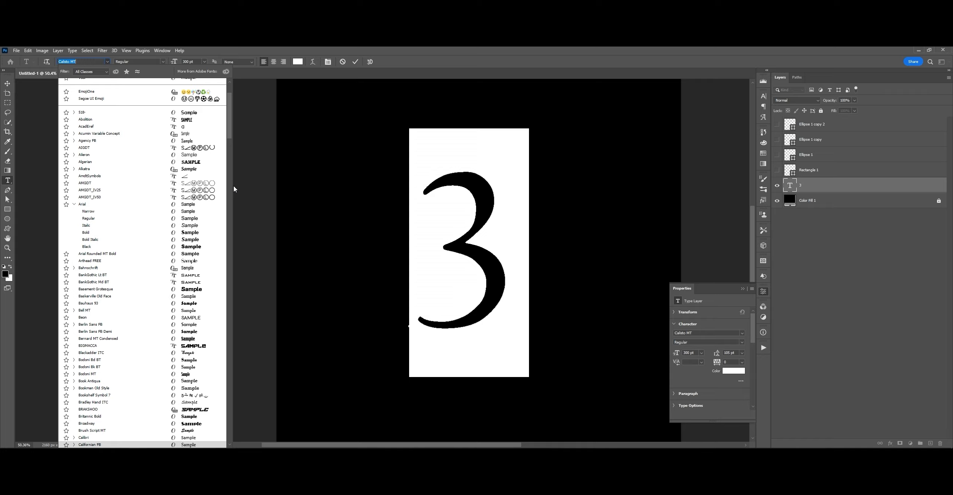
key("Down")
key("Down")
key("Down")
key("Down")
key("Down")
key("Down")
key("Down")
key("Down")
key("Down")
key("Down")
key("Down")
key("Down")
key("Down")
key("Down")
key("Escape")
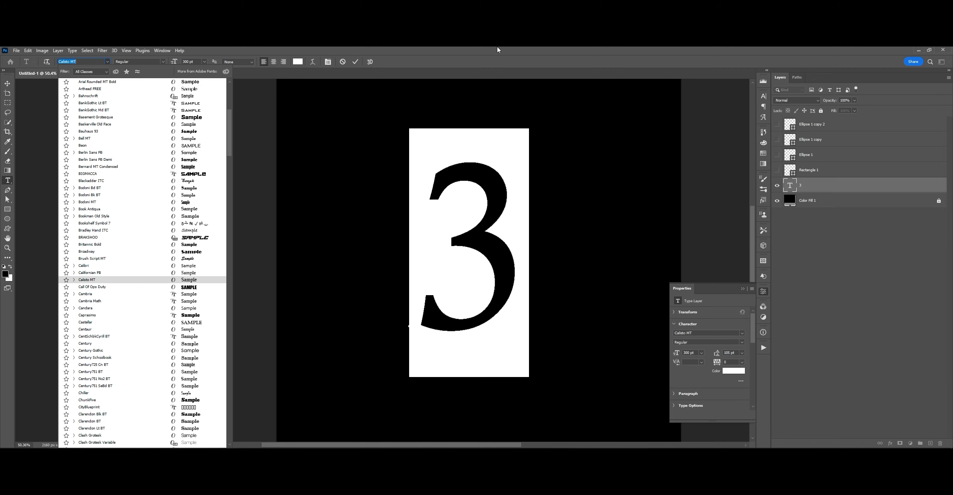
key("Down")
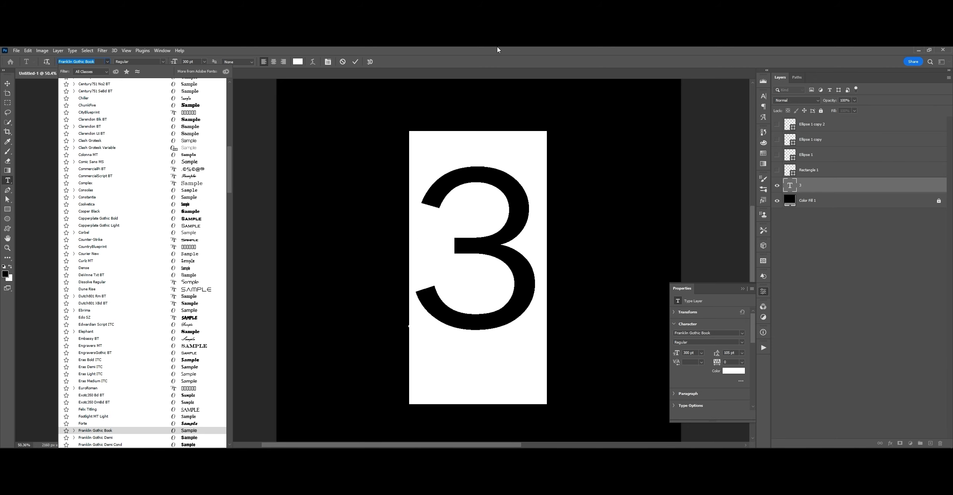
key("Down")
key("Down")
key("Down")
key("Down")
key("Down")
key("Down")
key("Down")
key("Down")
key("Down")
key("Down")
key("Down")
key("Down")
key("Down")
key("Down")
key("Down")
key("Down")
key("Down")
key("Down")
key("Down")
key("Down")
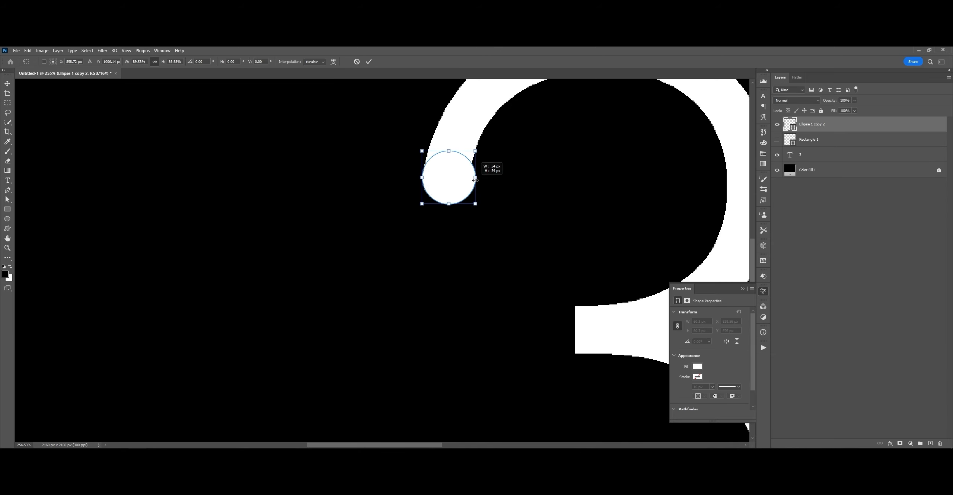
Fit a white circle about 54 px wide onto the 3's upper stroke end and copy it to the other open ends
key("Down")
scroll(428, 365, "down", 4, "alt")
left_click_drag(413, 356, 506, 225, "alt")
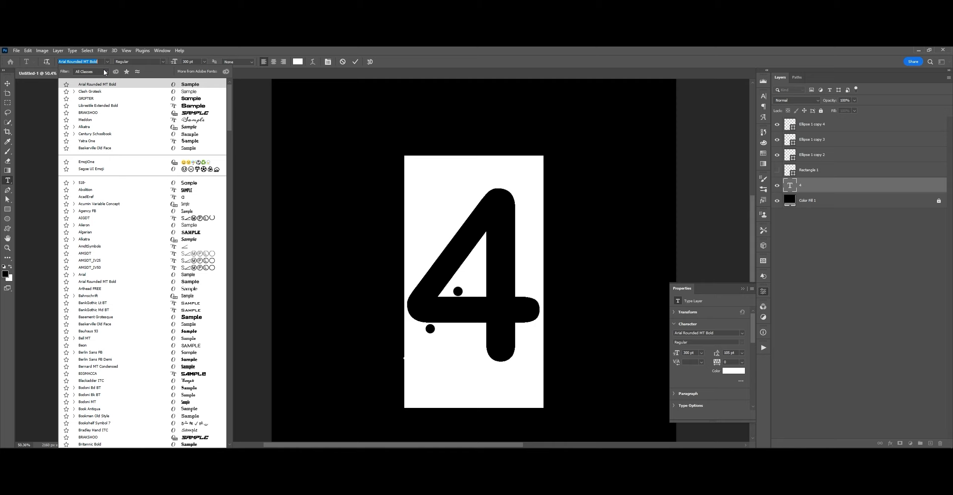
Browse the font list backwards from Arial Rounded MT Bold to pick a square-ended sans-serif font for the digit 4
key("Up")
key("Up")
key("Up")
key("Up")
key("Up")
key("Up")
key("Up")
key("Up")
key("Up")
key("Up")
key("Up")
key("Up")
key("Up")
key("Up")
key("Up")
key("Up")
key("Up")
key("Up")
key("Up")
key("Up")
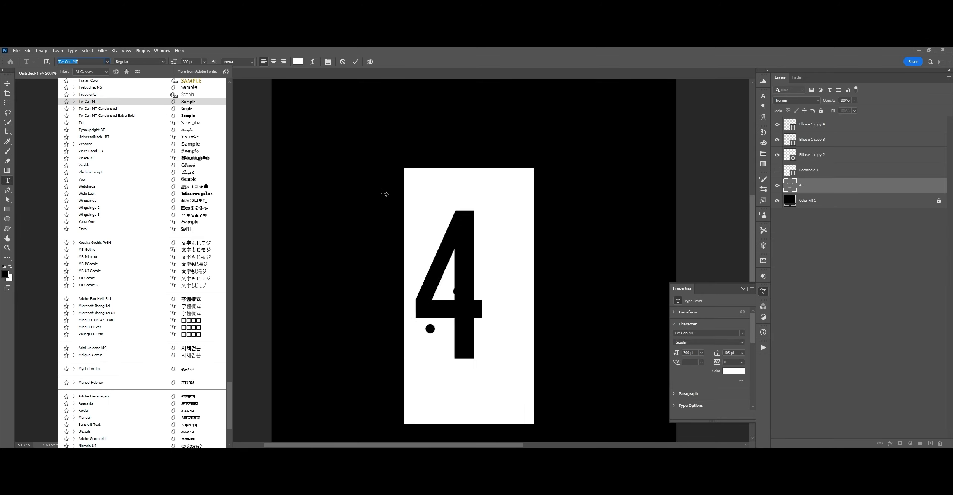
key("Up")
key("Up")
key("Up")
key("Up")
key("Up")
key("Up")
key("Up")
key("Up")
key("Up")
key("Up")
key("Up")
key("Up")
key("Up")
key("Up")
key("Up")
key("Up")
key("Up")
key("Up")
key("Up")
key("Up")
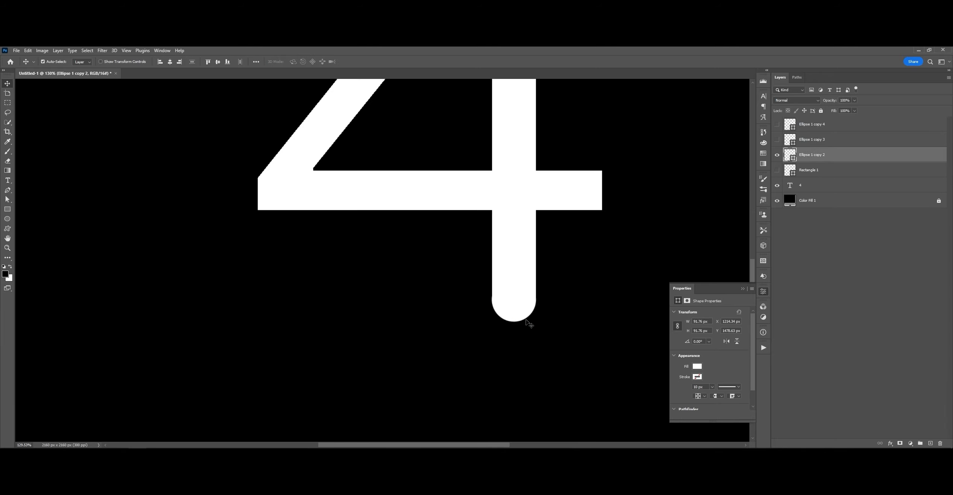
Round the 4's stroke ends and corners with copies of the white circle, reshaping their anchor points and handles to follow the slanted outline
scroll(529, 323, "up", 3, "alt")
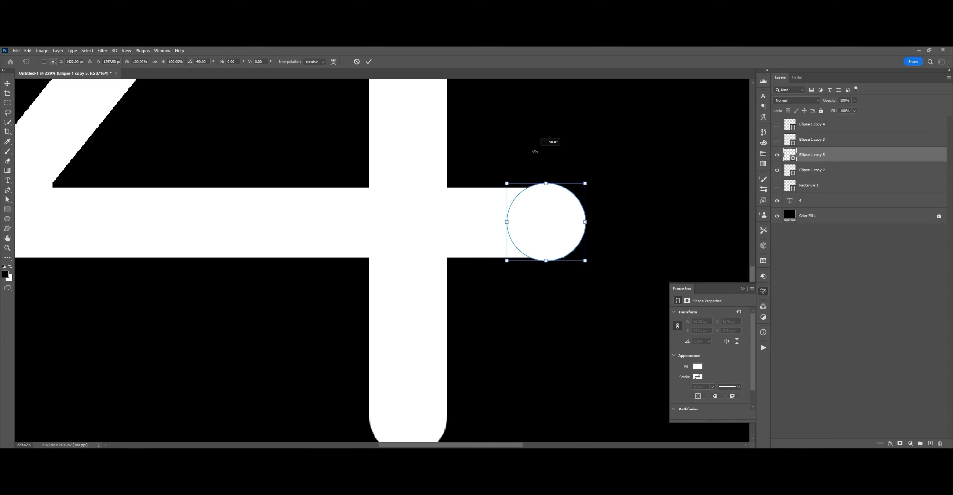
scroll(564, 186, "down", 3, "alt")
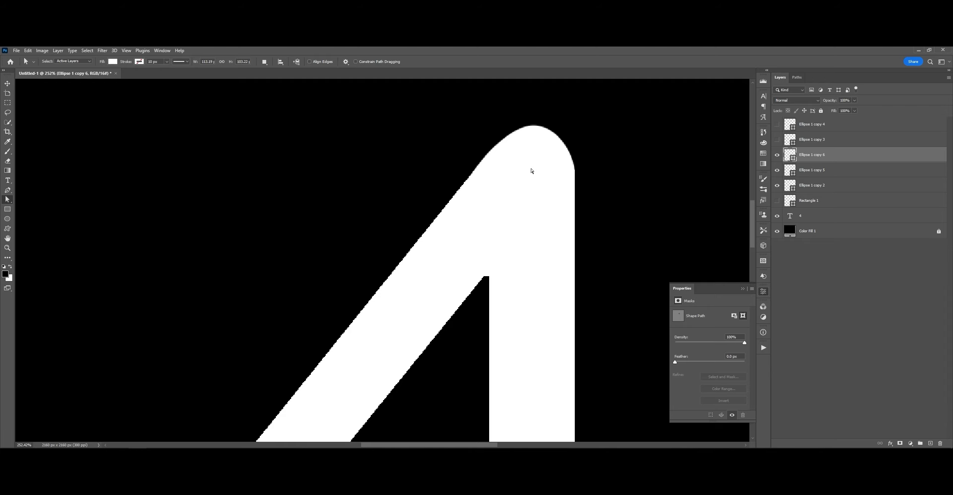
scroll(532, 171, "down", 3, "alt")
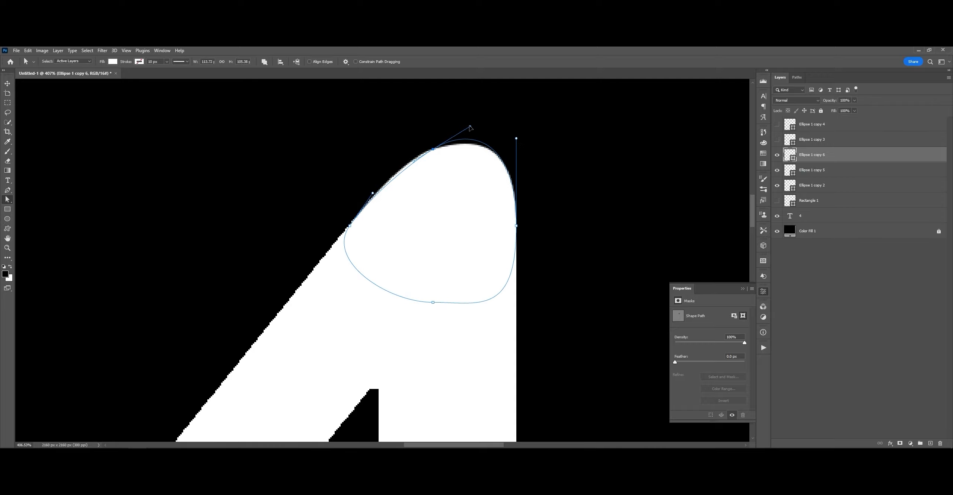
left_click_drag(380, 195, 364, 236)
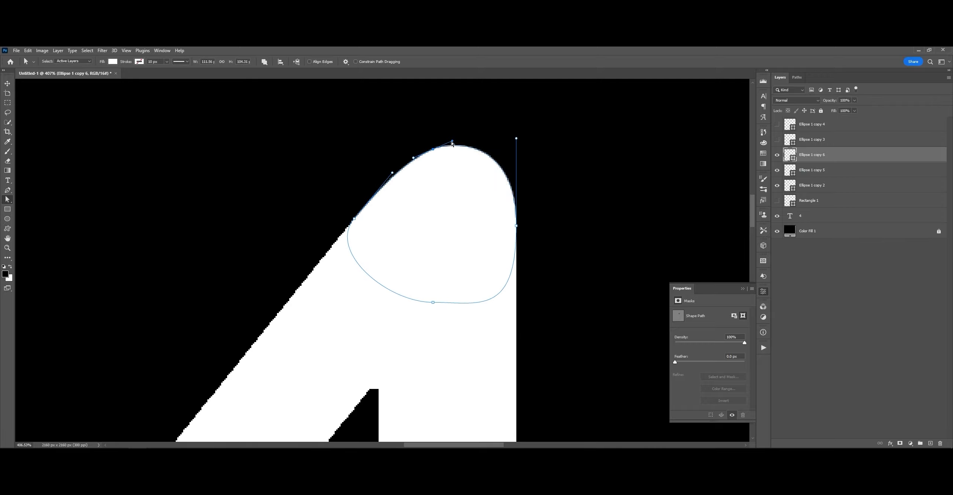
left_click_drag(385, 294, 391, 295, "alt")
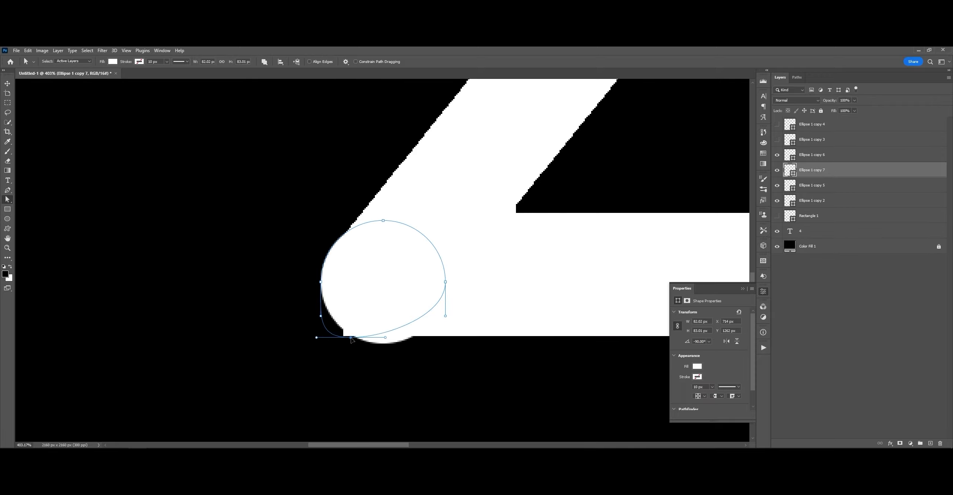
left_click_drag(351, 338, 355, 336)
left_click_drag(369, 354, 399, 396)
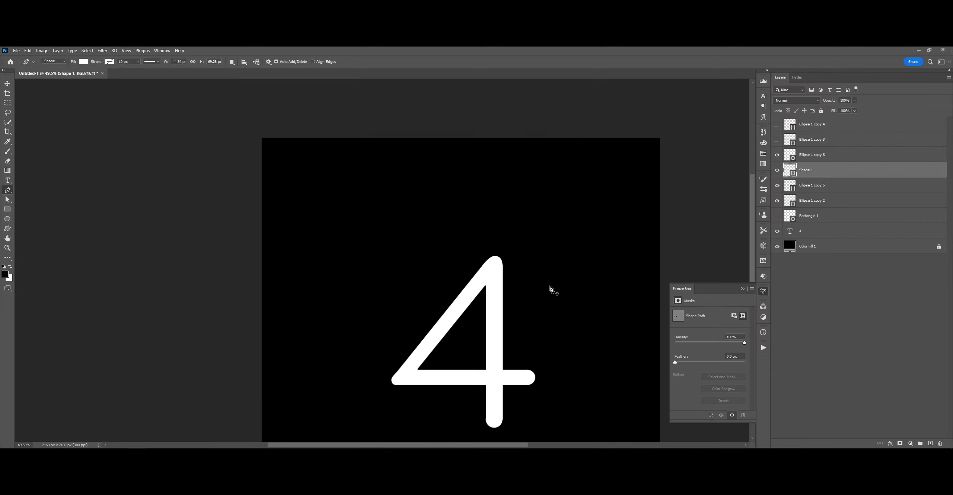
Replace the digit text with 5 and align it with the white circles that round its two open ends
double_click(790, 231)
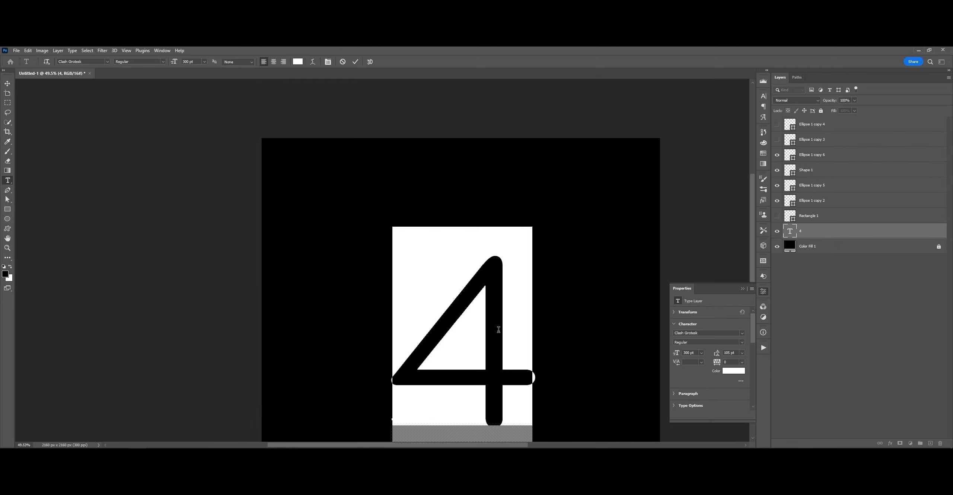
type("5")
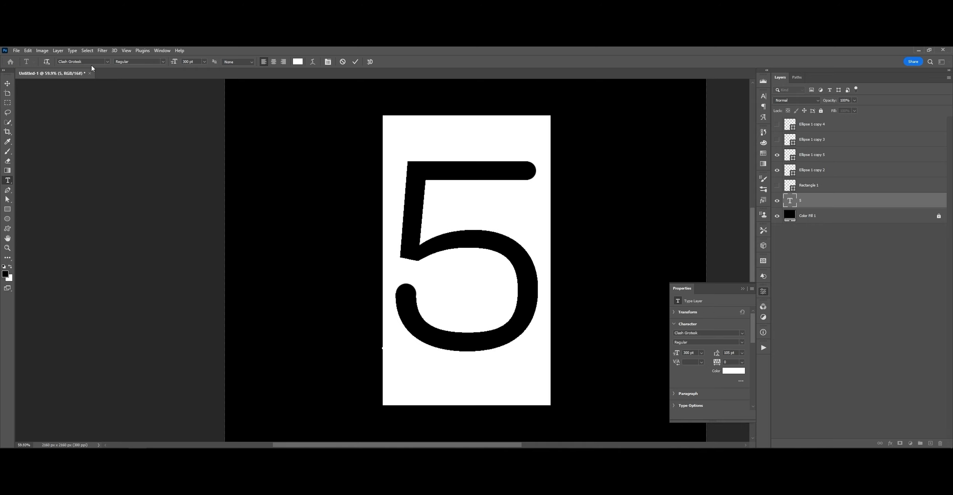
left_click(90, 64)
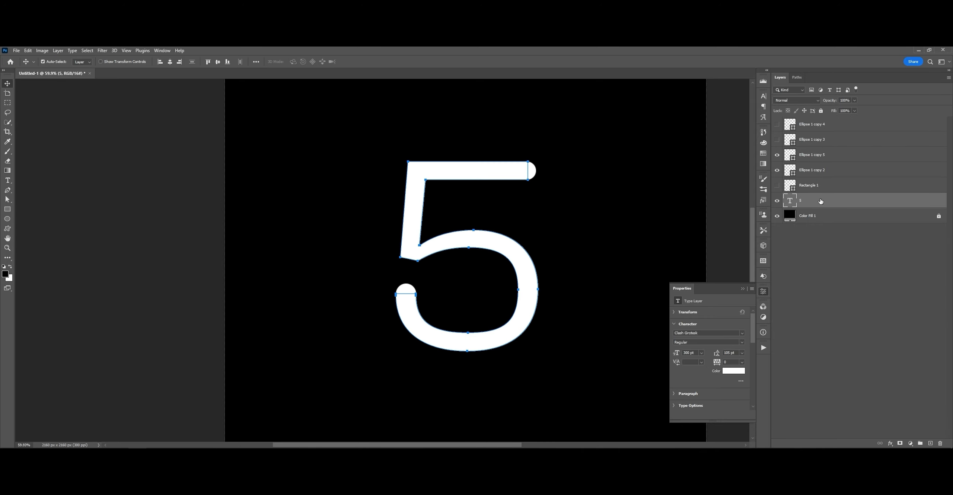
left_click_drag(484, 249, 484, 245)
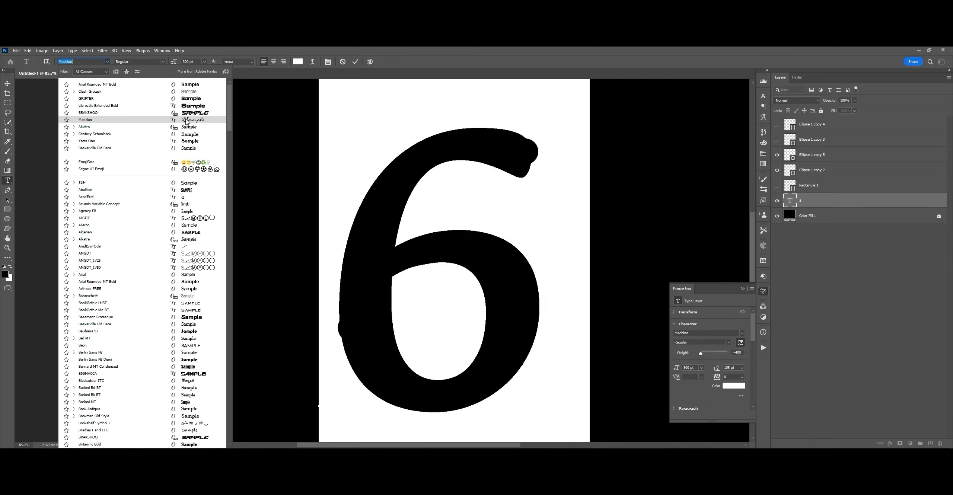
Browse the font list from Meddon down to Berlin Sans FB Demi and back up to pick a font for the digit 6
key("Down")
key("Down")
key("Down")
key("Down")
key("Down")
key("Down")
key("Down")
key("Down")
key("Down")
key("Down")
key("Down")
key("Down")
key("Down")
key("Down")
key("Down")
key("Down")
key("Down")
key("Down")
key("Down")
key("Down")
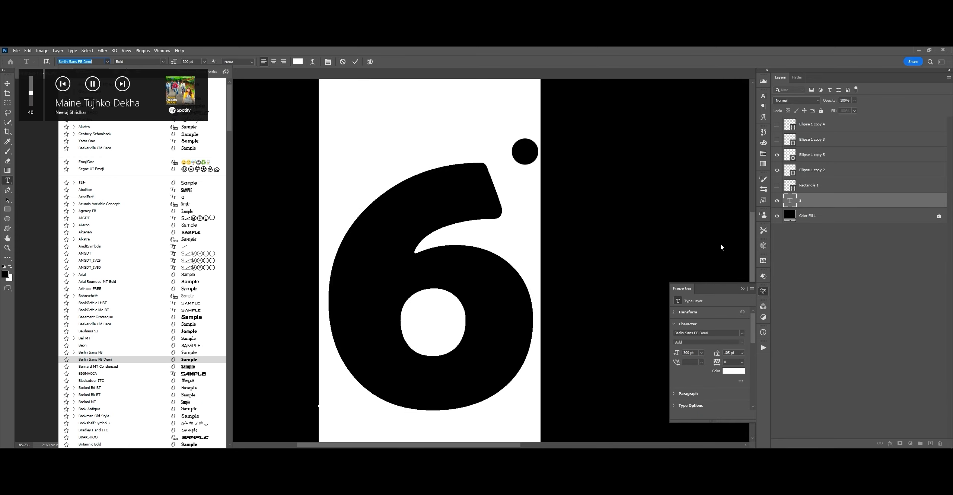
key("Up")
key("Up")
key("Up")
key("Up")
key("Up")
key("Up")
key("Up")
key("Up")
key("Up")
key("Up")
key("Up")
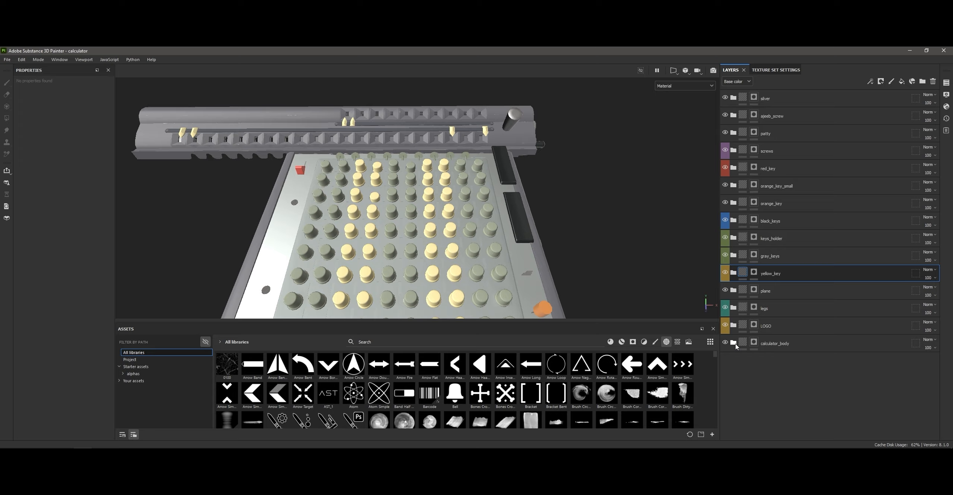
In Substance 3D Painter, group all the material folders into one folder named calculator
key("ctrl+a")
key("ctrl+g")
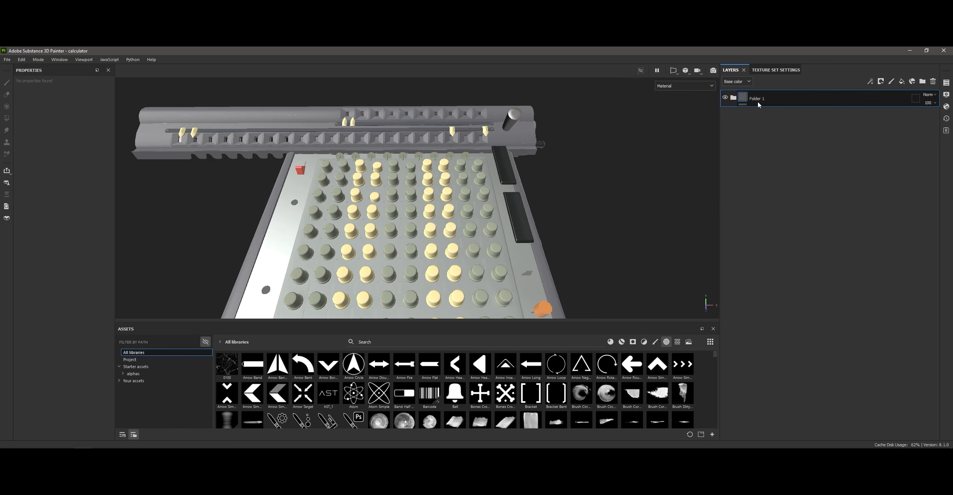
scroll(335, 179, "up", 5)
Set the texture set's size to 4096 and check the carriage details up close
left_click(776, 70)
mouse_move(358, 223)
left_mouse_down("alt")
mouse_move(439, 194)
mouse_move(367, 223)
mouse_move(305, 221)
left_mouse_up("alt")
left_click(819, 94)
left_click(789, 153)
scroll(305, 222, "down", 5)
scroll(484, 194, "up", 8)
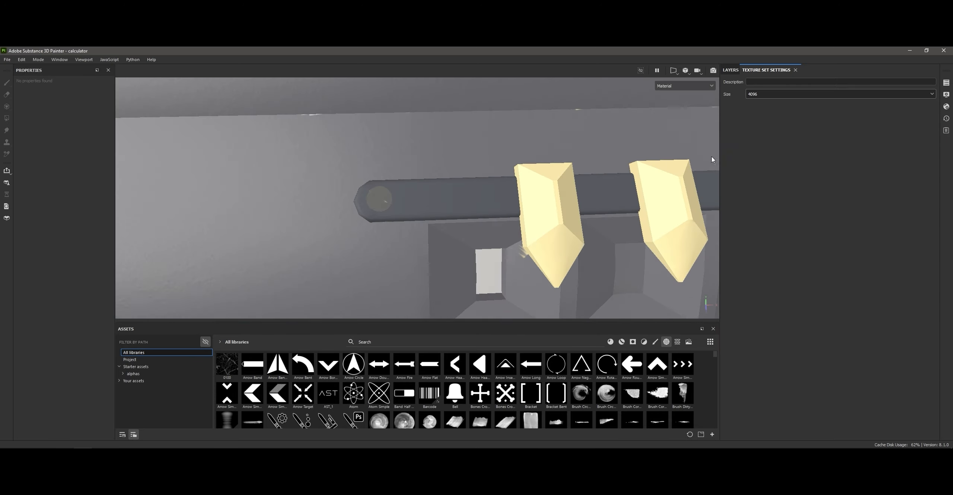
Check the reference photo of the number windows and add a red-labelled fill layer named number_tag at the top of the calculator folder
key("alt+Tab")
left_click(1, 245)
key("alt+Tab")
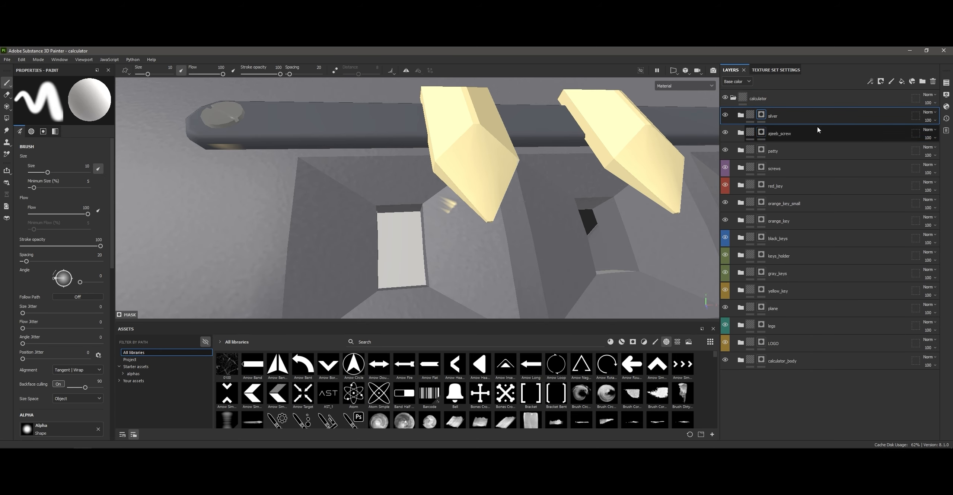
left_click(902, 82)
double_click(768, 116)
type("number_tag")
right_click(812, 115)
left_click(829, 121)
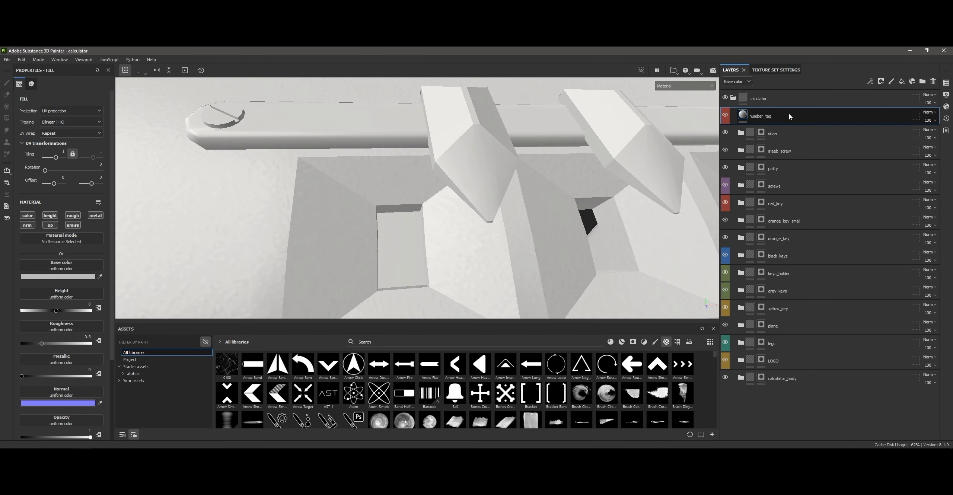
Put the number_tag layer in its own masked folder and give it only a pale yellow base color
key("ctrl+g")
left_click(786, 133)
left_click(725, 133)
left_click(28, 215, "alt")
left_click(99, 276)
left_click(61, 277)
right_click(778, 117)
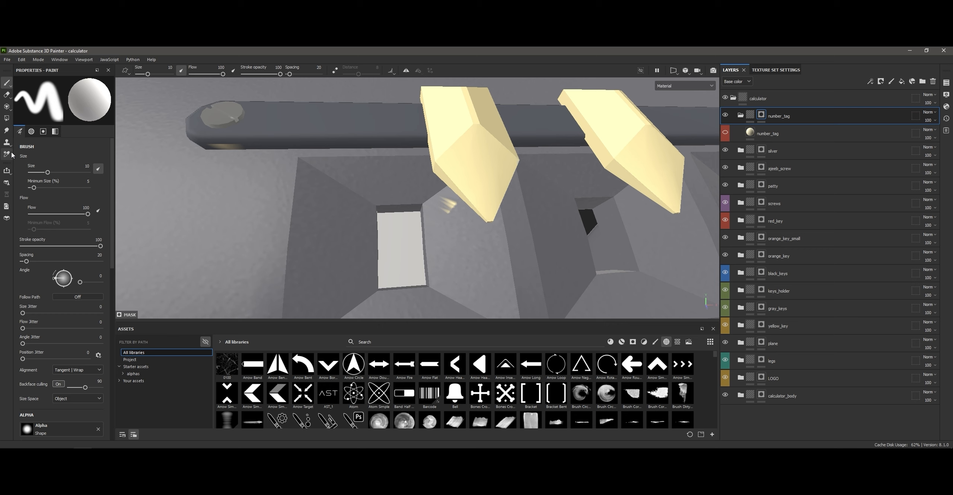
Polygon-fill the carriage's number window face into the number_tag folder's mask and show the fill layer
key("4")
left_click(402, 242)
left_click(726, 133)
Adjust the number_tag layer's base color to match the number windows in the reference photo
left_click(778, 133)
left_click(76, 279)
scroll(417, 197, "down", 5)
key("alt+Tab")
left_click(6, 258)
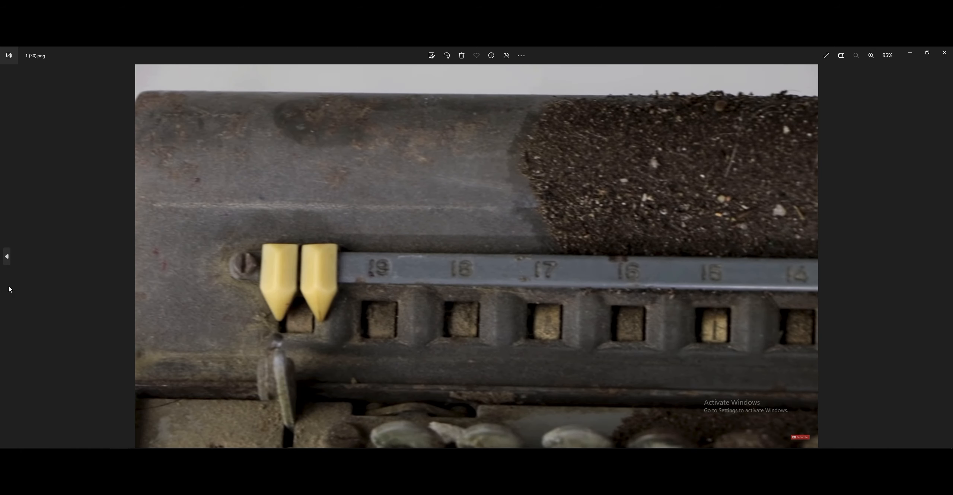
key("alt+Tab")
left_click_drag(428, 224, 402, 239, "alt")
left_click(55, 228)
key("alt+Tab")
key("alt+Tab")
left_click_drag(465, 238, 443, 193, "alt")
Select the screws folder's mask and set up Polygon Fill for the screws on the upper carriage
left_click(762, 203)
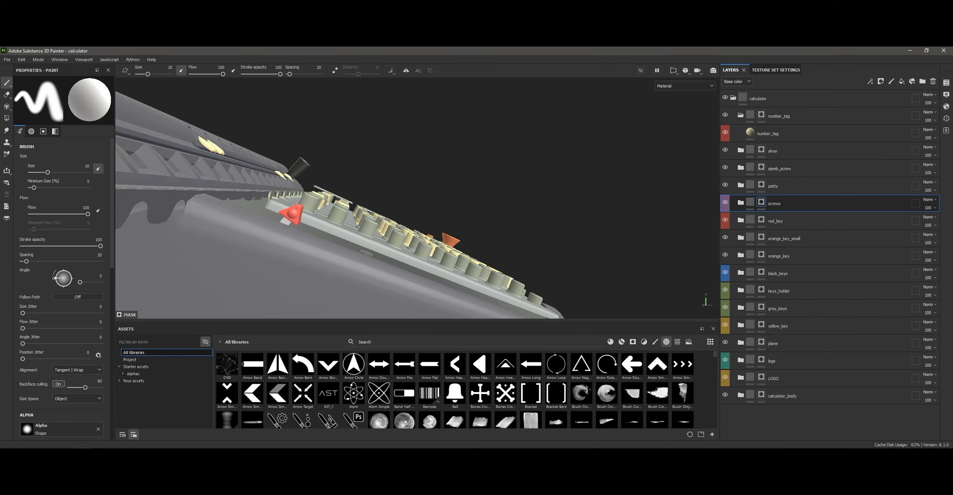
key("4")
scroll(297, 157, "up", 10)
left_click_drag(276, 135, 302, 198, "alt")
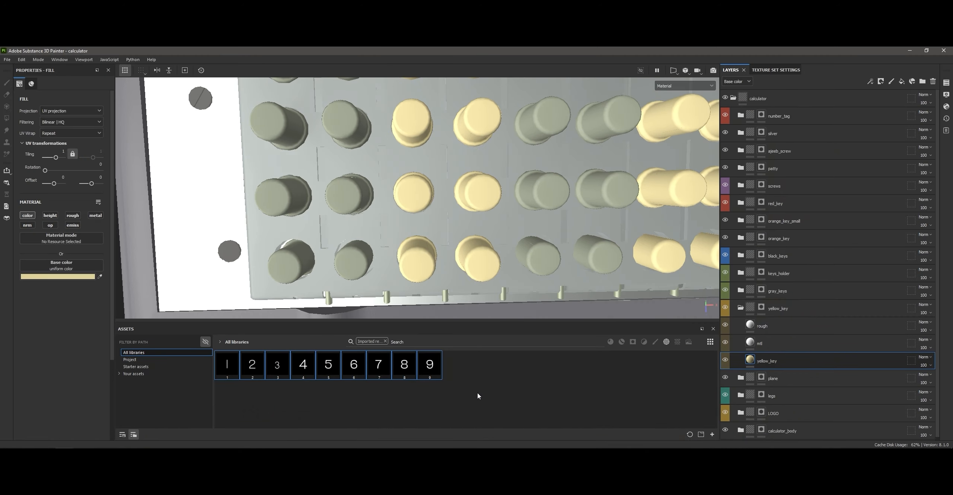
Load the digit 1 and digit 2 alphas as stencils and paint each one onto its own yellow key top
left_click_drag(227, 365, 397, 184)
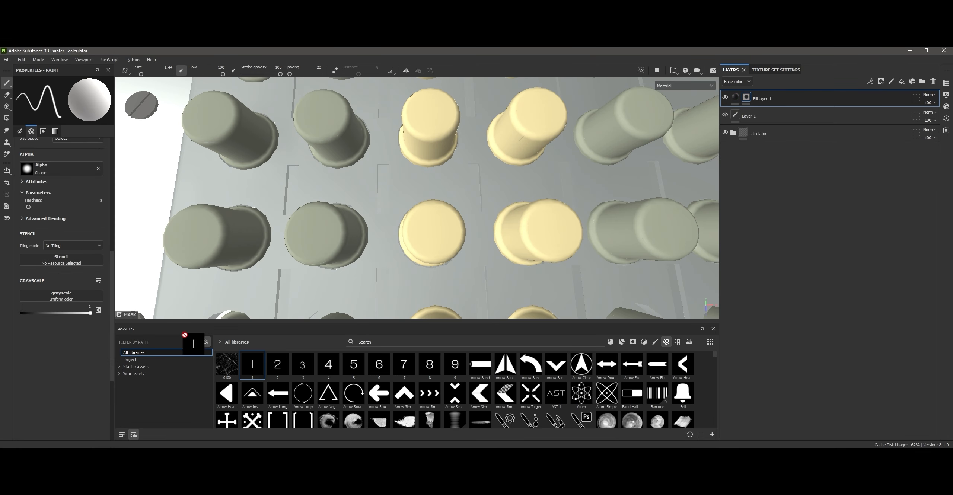
key("s")
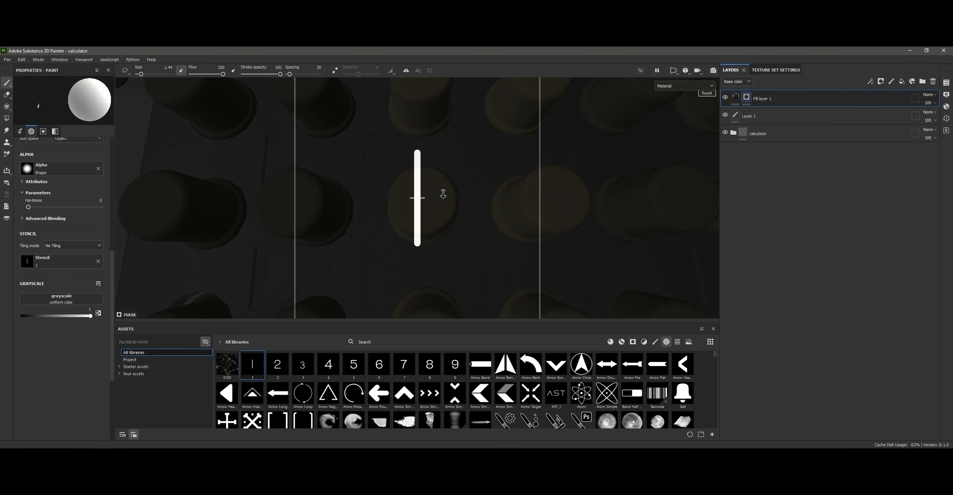
left_click_drag(417, 180, 412, 230)
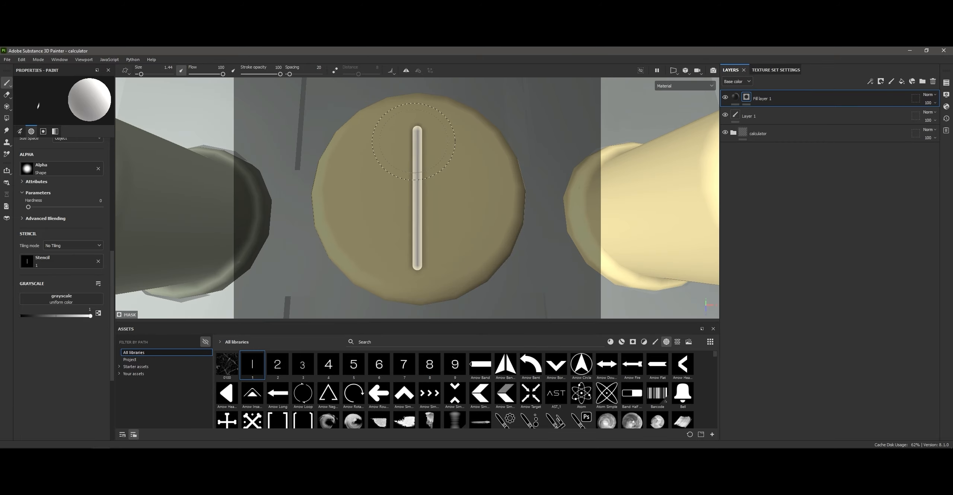
left_click_drag(417, 129, 404, 245)
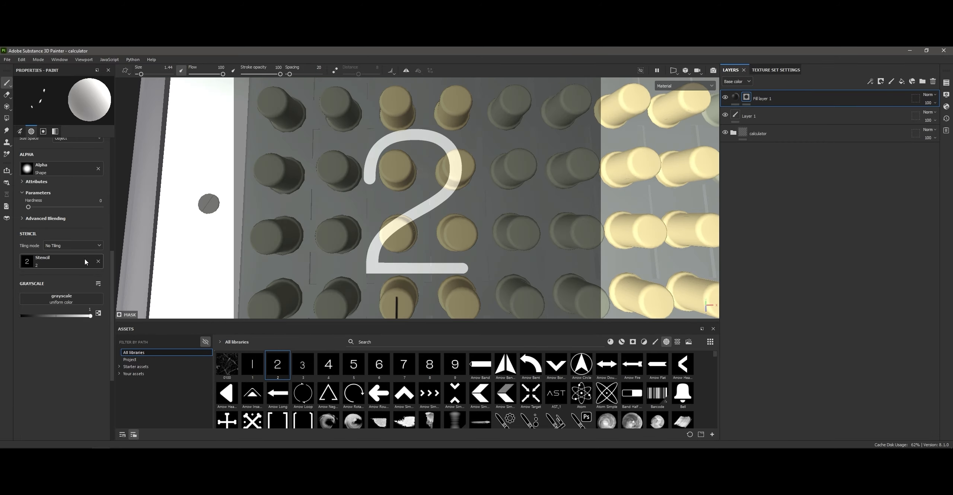
scroll(549, 206, "up", 5)
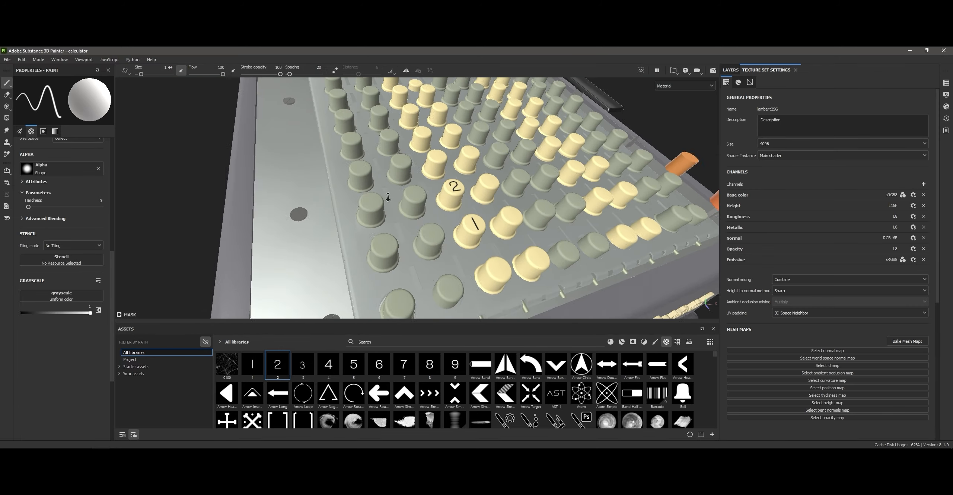
Paint the digits 1, 2 and 3 through their stencils across the remaining keys of their rows and save the project
left_click_drag(302, 364, 296, 360)
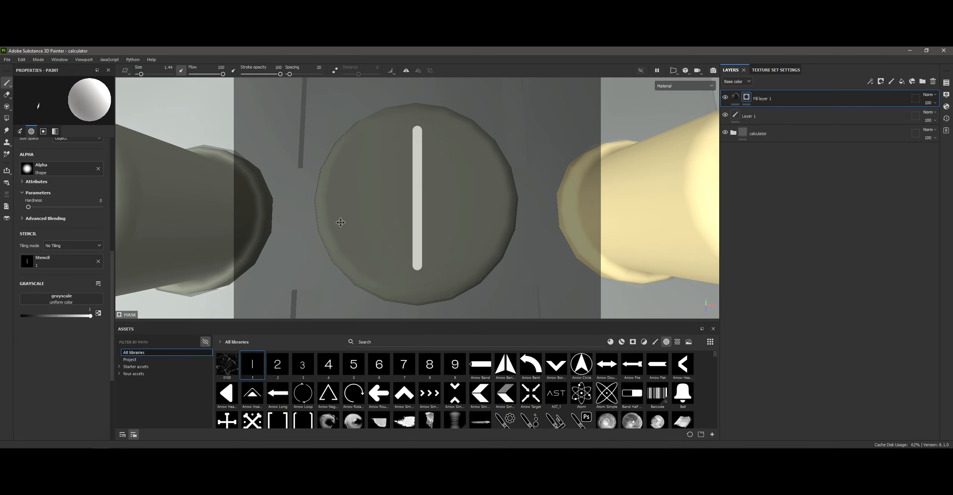
key("Tab")
left_click_drag(477, 158, 482, 339)
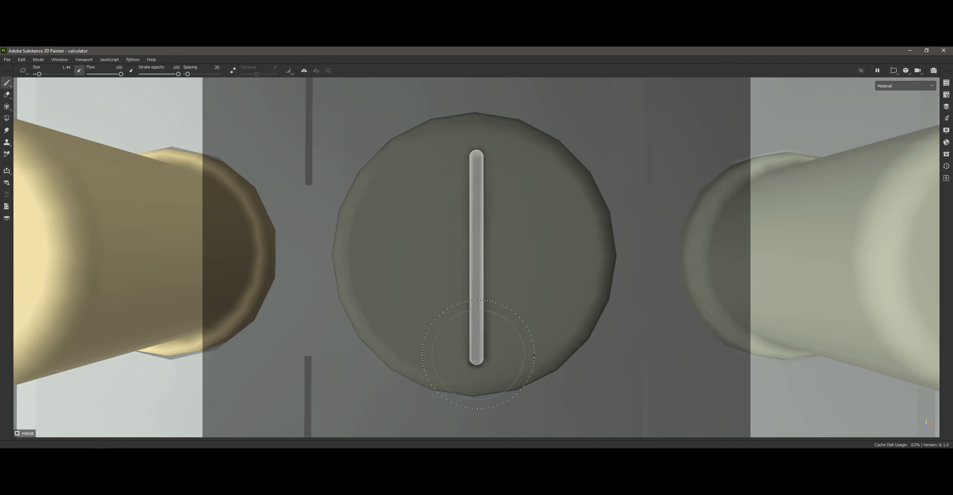
middle_click_drag(801, 291, 630, 283, "alt")
middle_click_drag(514, 281, 544, 293, "alt")
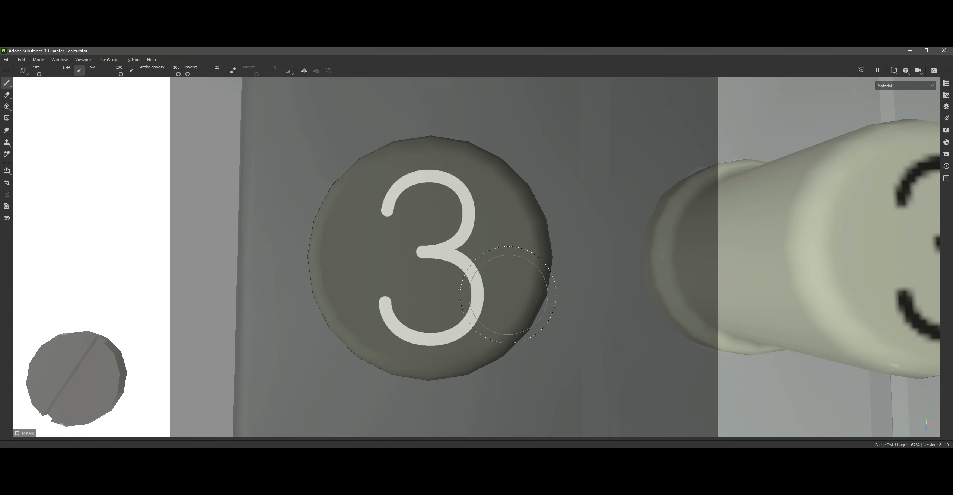
key("ctrl+s")
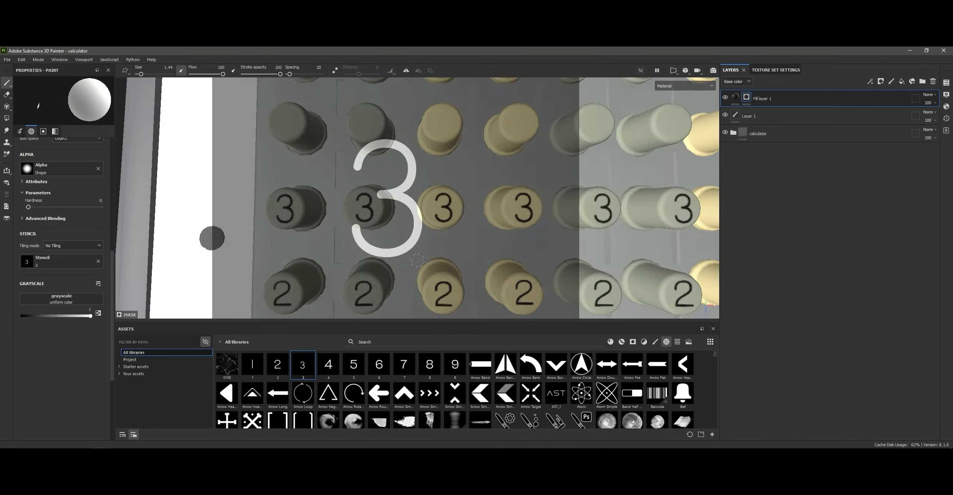
Paint the digit 4 through its stencil onto the tops of the keys in the fourth row
left_click(813, 101)
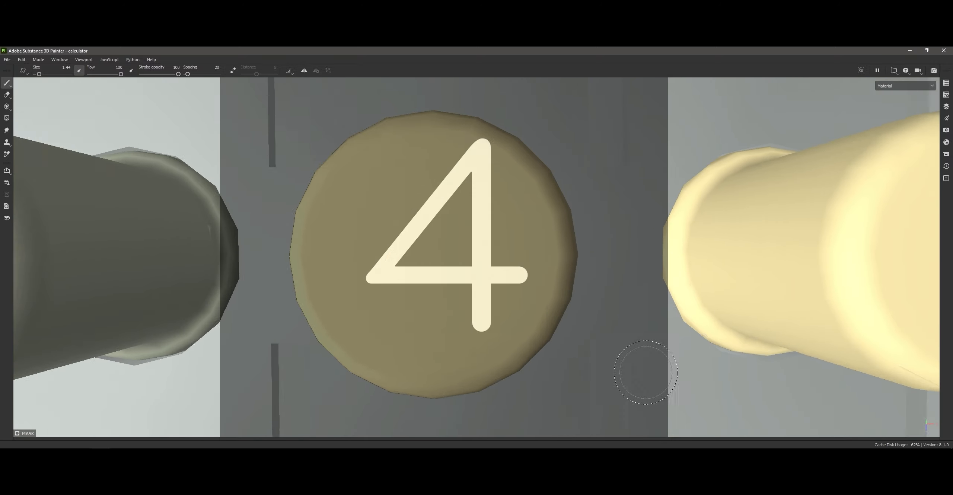
left_click_drag(646, 373, 659, 363, "alt")
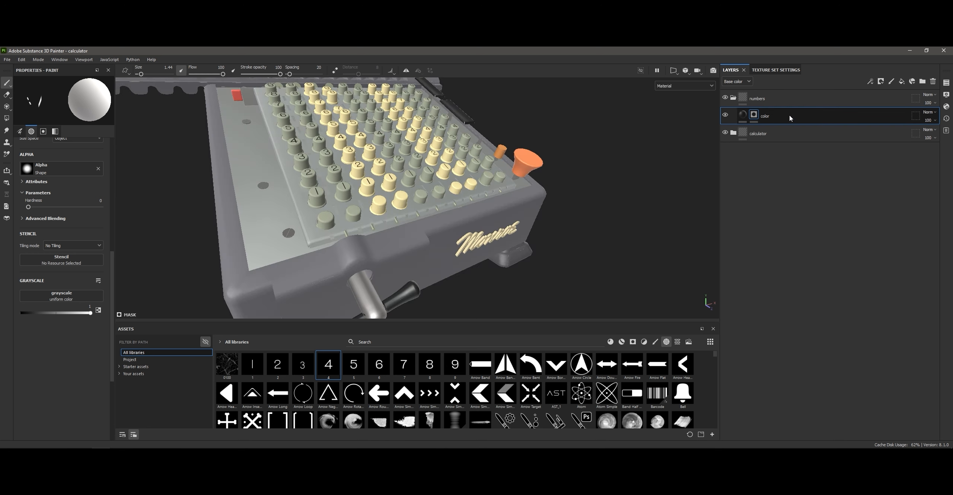
Duplicate the masked color layer in the numbers folder into mtl and rough layers, plus a height-only copy named height
left_click(792, 117)
left_click(783, 143)
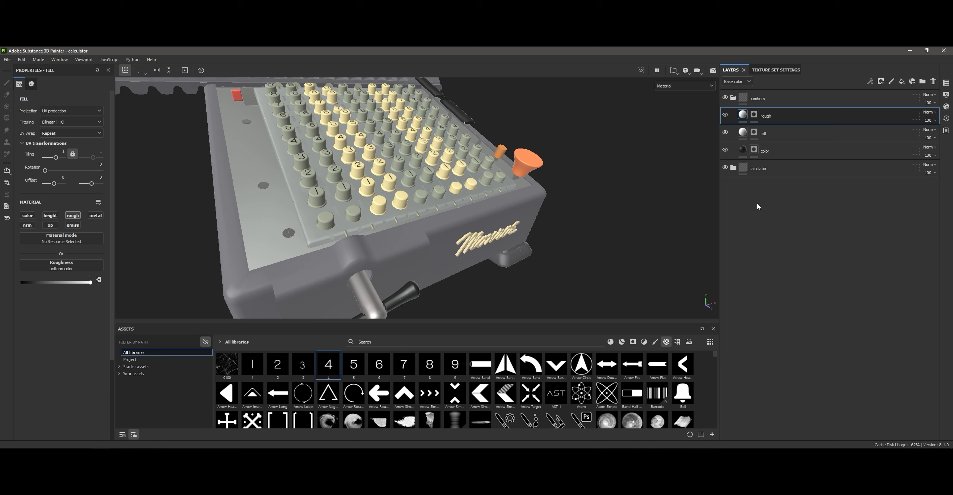
key("ctrl+d")
left_click(51, 215, "alt")
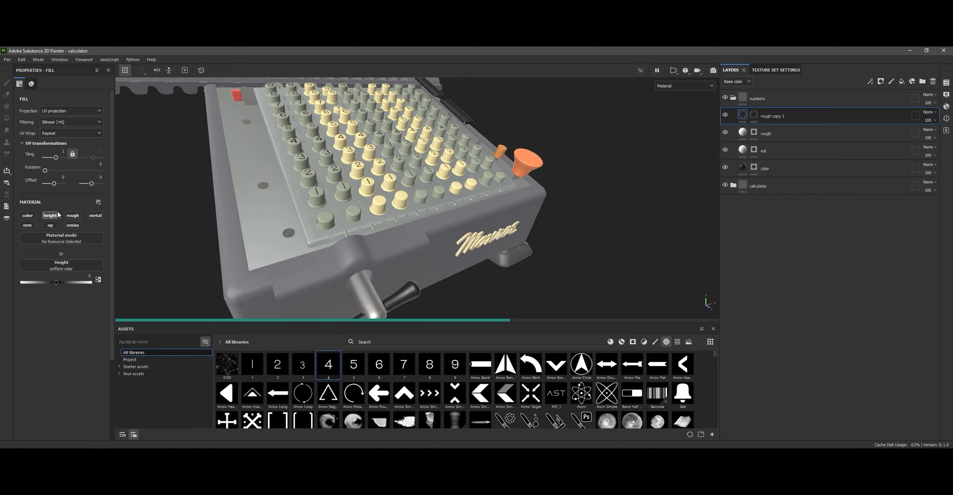
double_click(769, 116)
type("height")
key("Return")
Engrave the key digits by setting the height layer's height to about -0.09, and inspect the keys up close
left_click_drag(373, 179, 395, 194, "alt")
right_click_drag(395, 194, 485, 193, "alt")
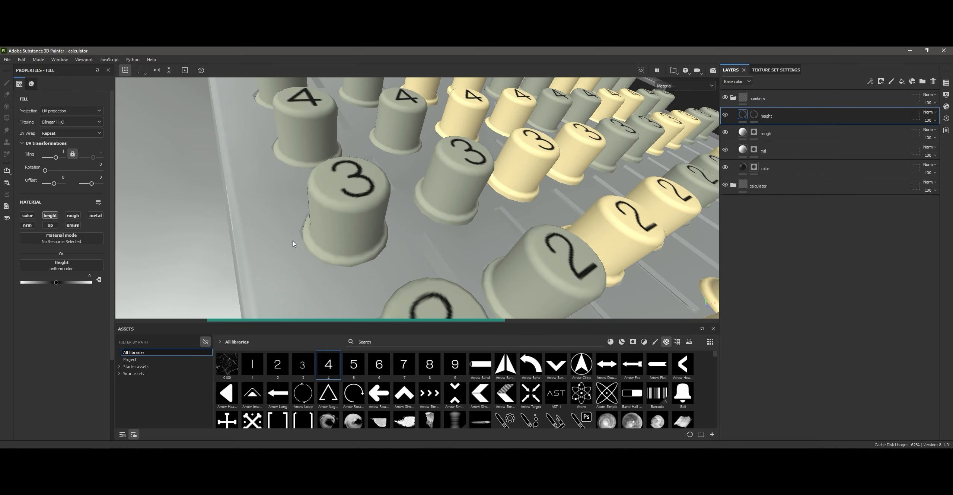
left_click_drag(52, 283, 53, 283)
right_click_drag(238, 212, 326, 213, "alt")
left_click_drag(326, 213, 373, 238, "alt")
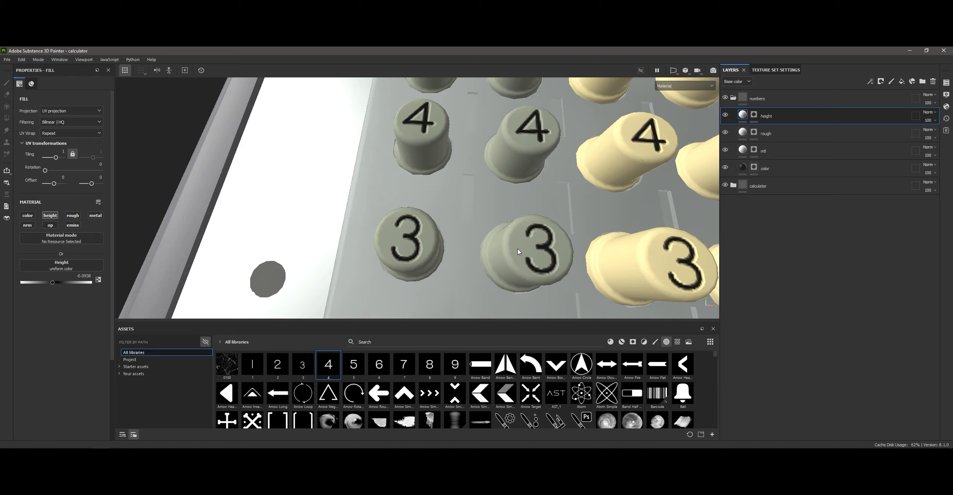
Deepen the digit engraving to a height of about -0.22 and set the numbers' roughness to 0.2
right_click_drag(372, 238, 289, 207, "alt")
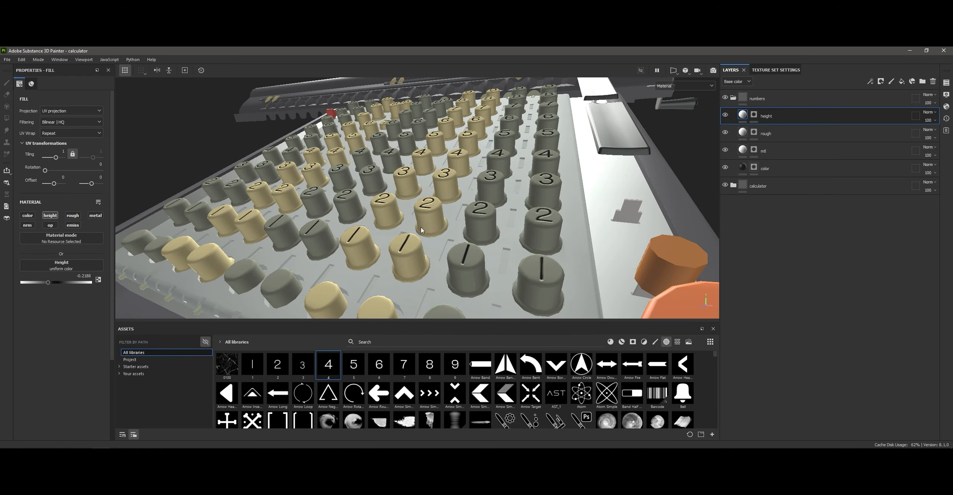
left_click_drag(62, 283, 36, 283)
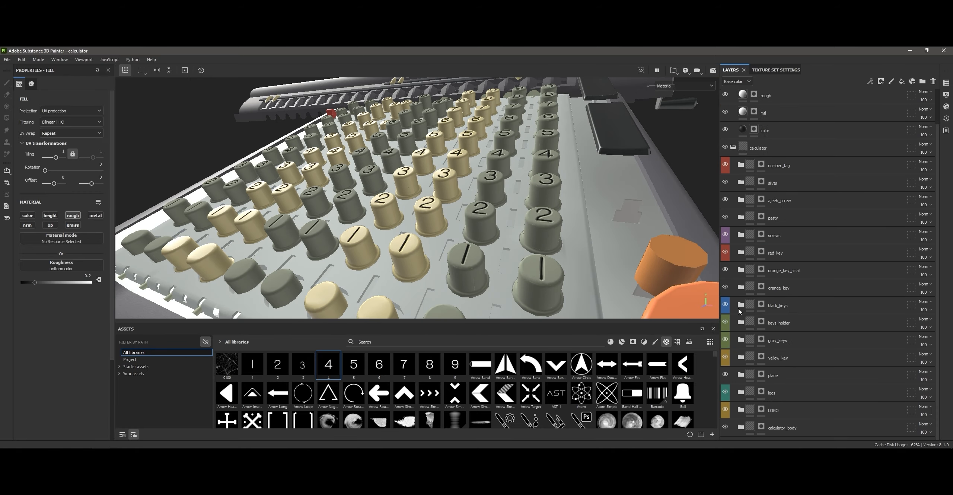
Add mtl and rough layers with roughness 0.2 to the red_key folder, and toggle the folder's visibility to check its part
left_click(741, 253)
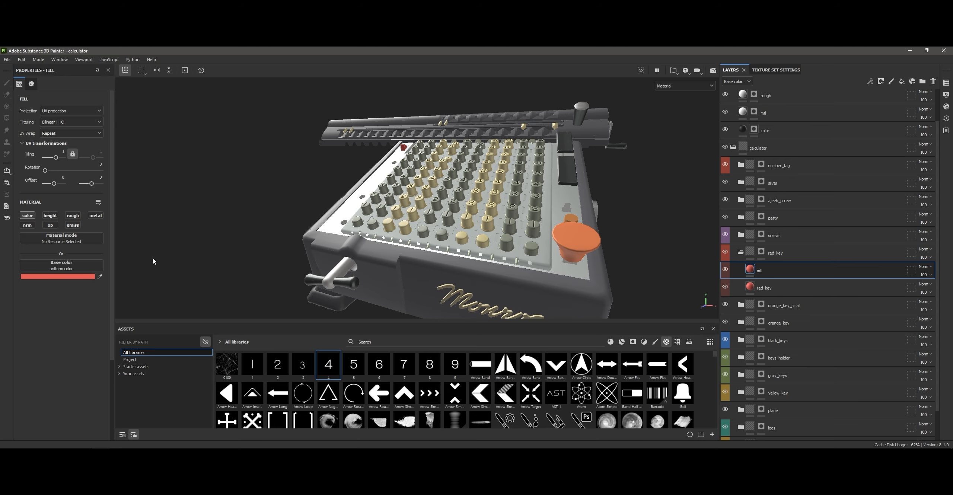
left_click(725, 252)
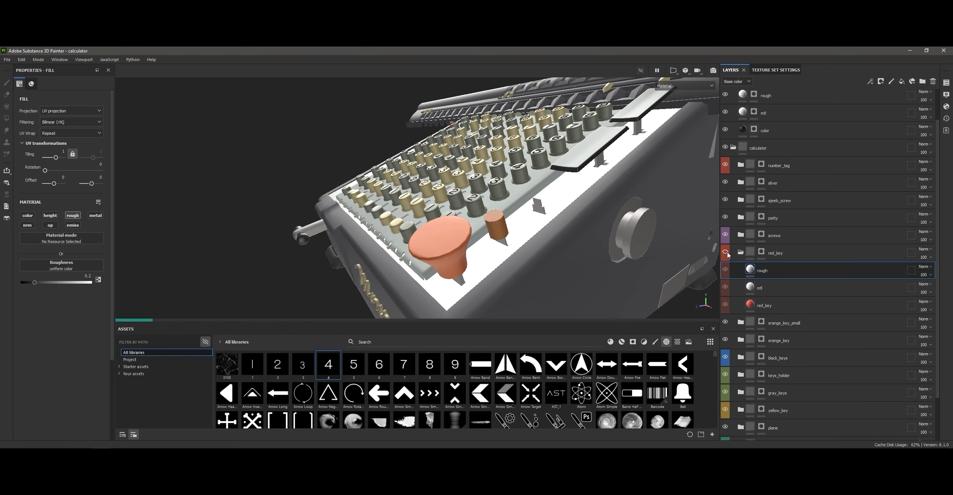
left_click(725, 253)
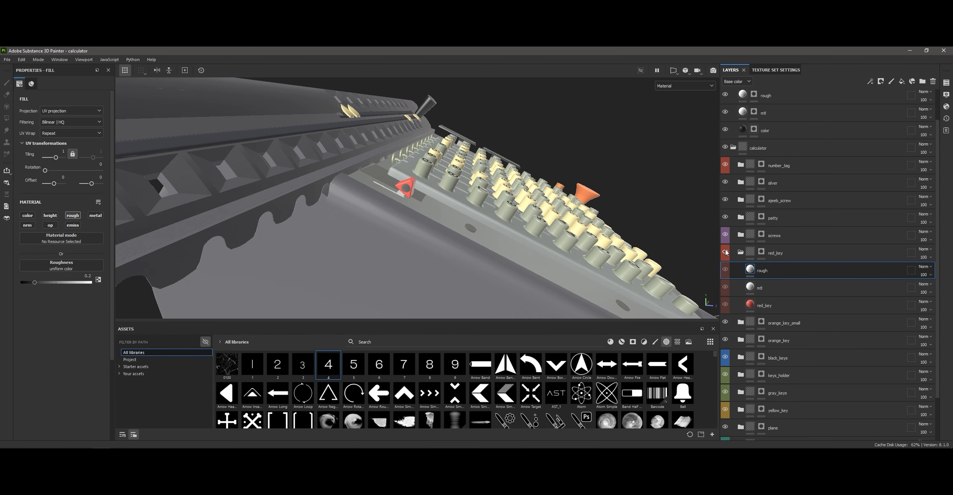
left_click(741, 253)
Check the contents of the orange_key_small and orange_key folders and color-label both folders orange
left_click(741, 322)
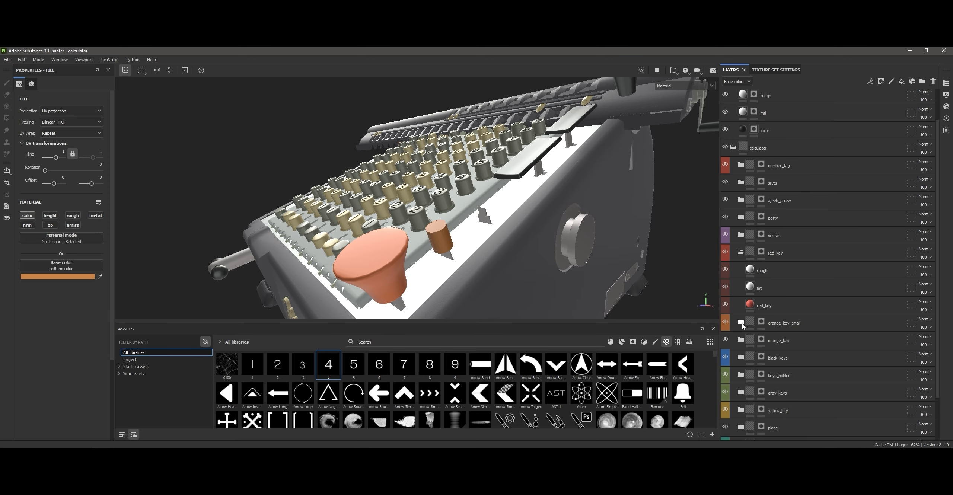
left_click(741, 341)
left_click(742, 323)
left_click(742, 392)
left_click(741, 322)
right_click(807, 340)
left_click(841, 252)
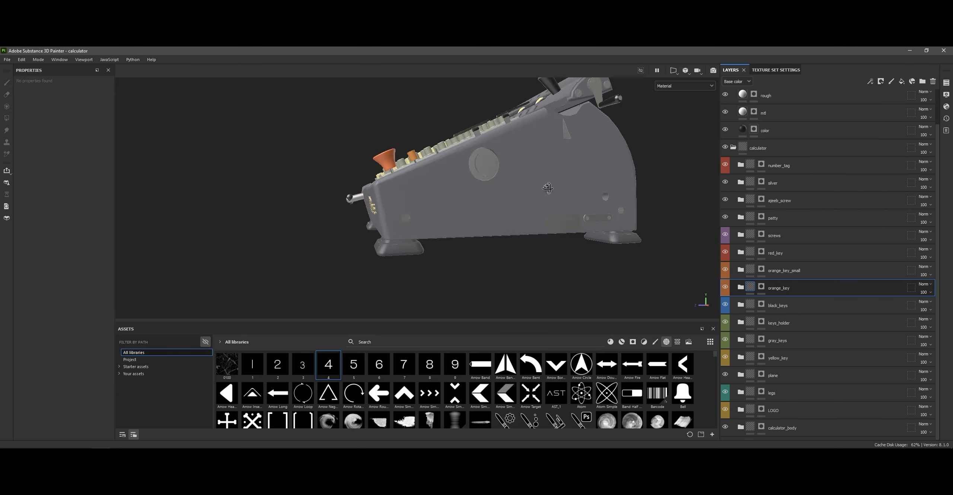
Try to paint the digit 5 through its stencil onto a carriage number tag in the number_tag folder's mask
left_click(7, 83)
left_click_drag(485, 186, 362, 183, "alt")
scroll(418, 198, "up", 10)
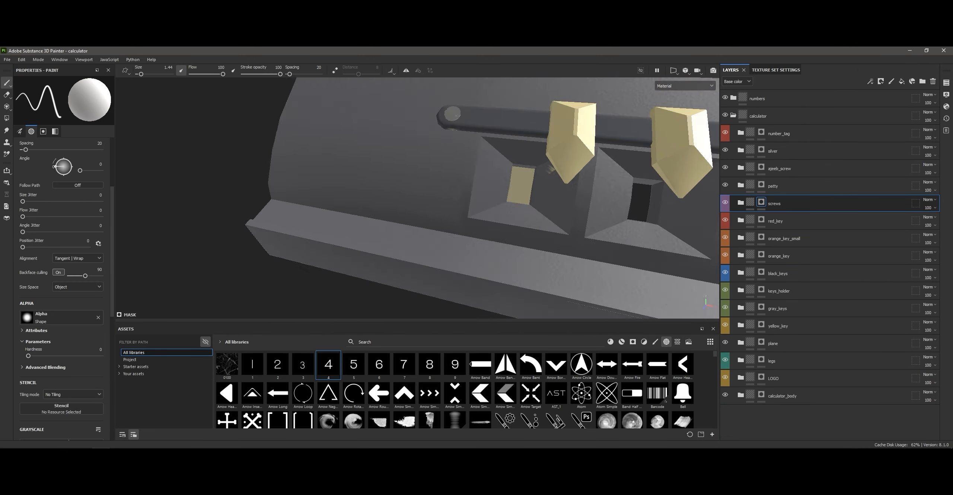
left_click(761, 133)
scroll(61, 260, "down", 10)
mouse_move(353, 374)
left_click_drag(353, 373, 62, 185)
scroll(494, 196, "up", 5)
mouse_move(558, 219)
left_mouse_down("alt")
mouse_move(537, 234)
mouse_move(592, 264)
left_mouse_up("alt")
key("Tab")
middle_click_drag(591, 265, 558, 262, "alt")
key("Tab")
key("x")
left_click_drag(395, 220, 440, 149)
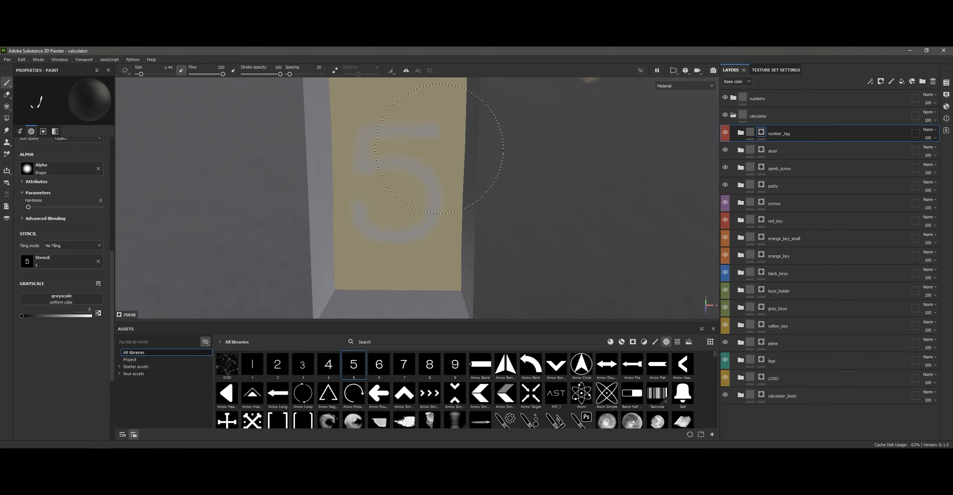
key("s")
Stencil the digit 5 onto the carriage number tag using the mask of the color layer in the numbers folder
left_click(741, 100)
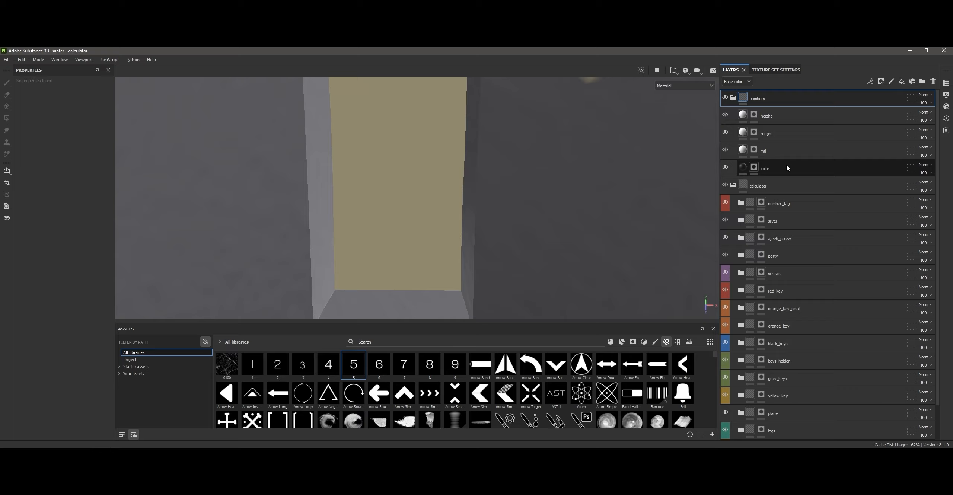
left_click(788, 167)
left_click(98, 261)
scroll(395, 197, "down", 8)
key("ctrl+z")
left_click_drag(354, 364, 62, 261)
scroll(500, 198, "up", 8)
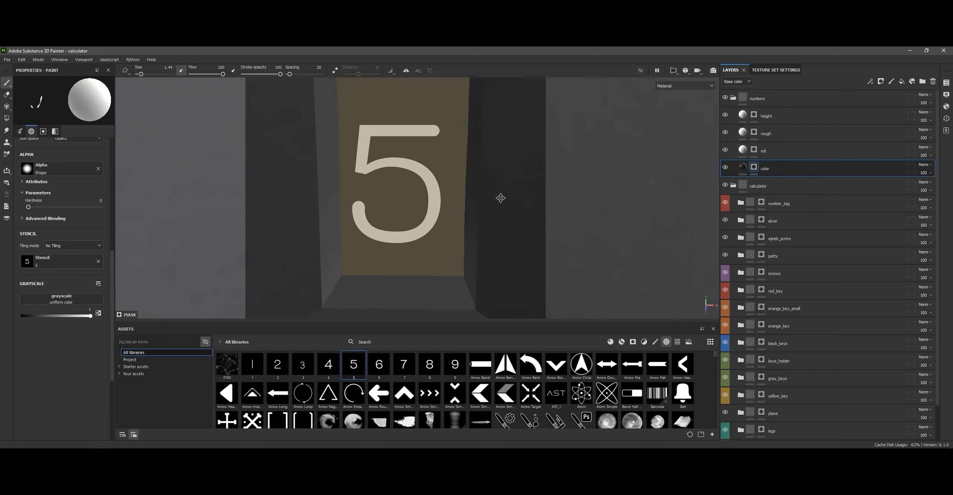
key("s")
left_click_drag(395, 157, 395, 216)
Replace the stencil with the digit 1 and line it up over a number window on the carriage
scroll(394, 197, "down", 6)
left_click(98, 262)
scroll(555, 201, "up", 3)
key("ctrl+z")
left_click_drag(253, 364, 61, 260)
middle_click_drag(554, 194, 460, 169, "alt")
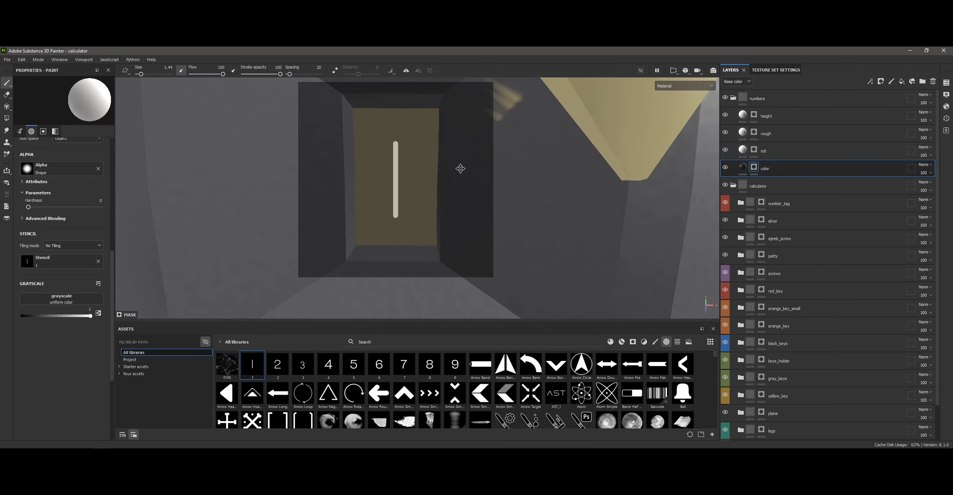
Collapse the numbers folder and move it into the calculator folder above number_tag
scroll(212, 254, "down", 10)
left_click_drag(212, 167, 484, 178, "alt")
left_click(733, 98)
left_click_drag(757, 99, 758, 117)
Stencil the Sign Plus alpha onto the upper black key through the numbers color mask, and load Sign Minus for the lower one
scroll(530, 176, "up", 5)
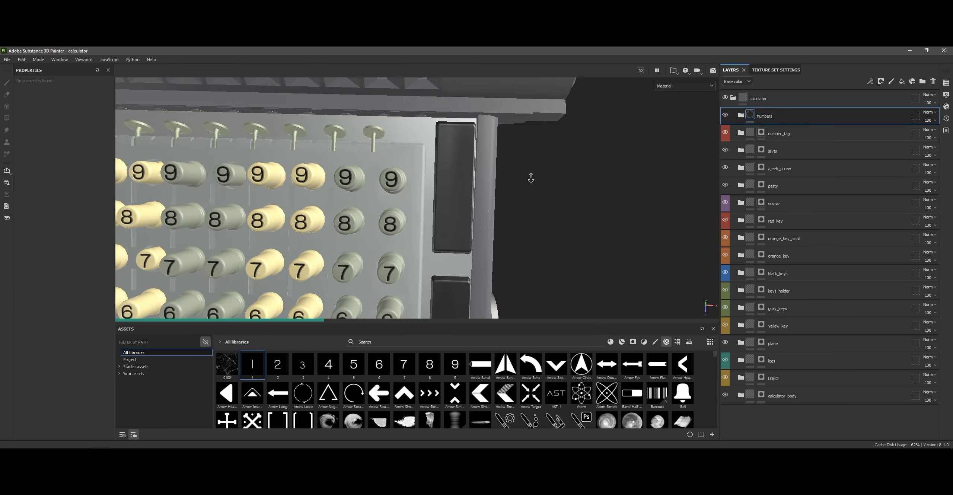
scroll(530, 177, "up", 1)
scroll(643, 381, "down", 3)
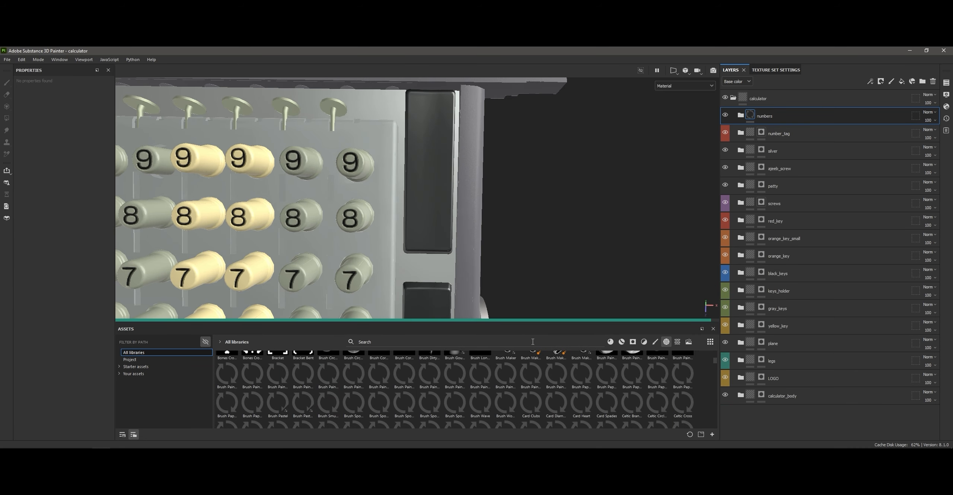
type("plus")
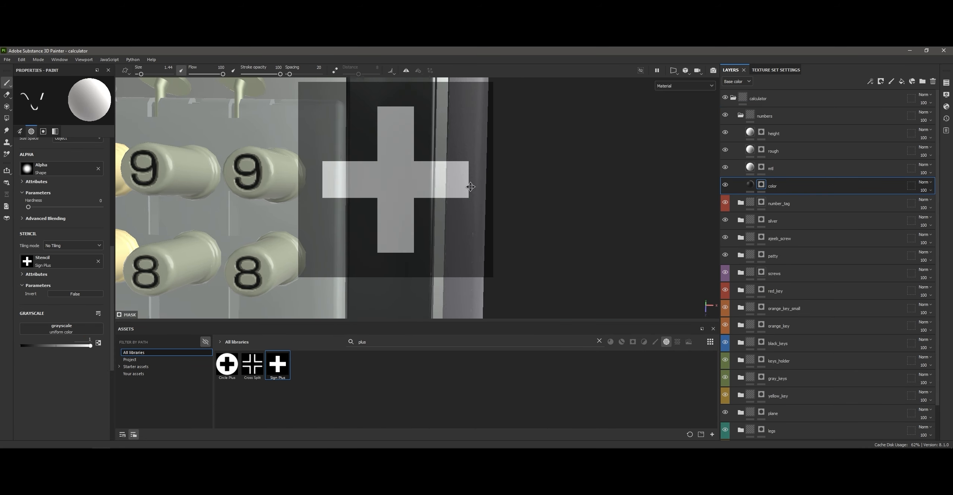
right_click_drag(401, 198, 408, 166)
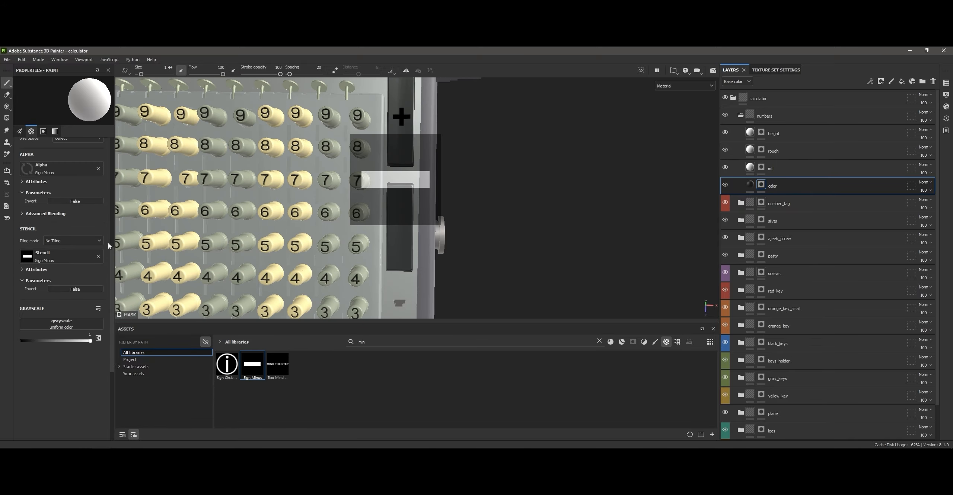
Stencil the minus sign onto the lower black key and set the numbers height layer's height to -0.104
left_click_drag(335, 224, 470, 240, "alt")
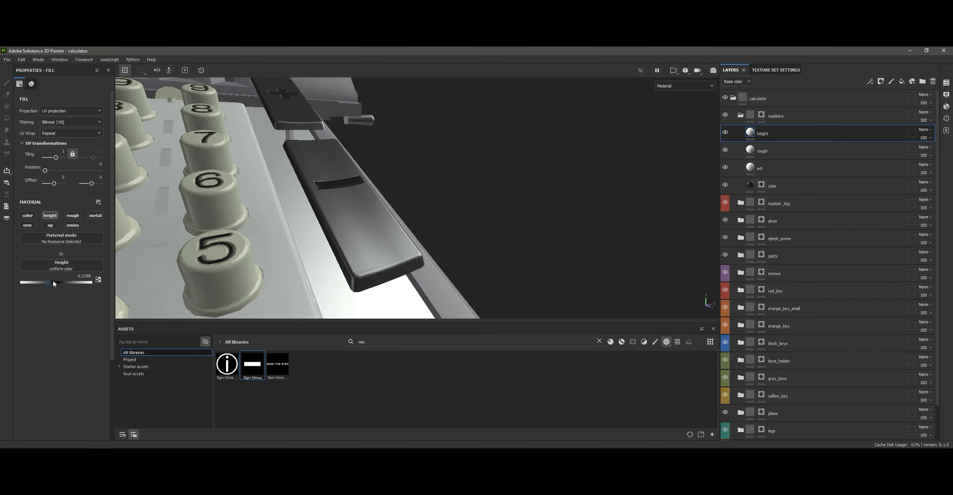
type("-0.104")
key("Return")
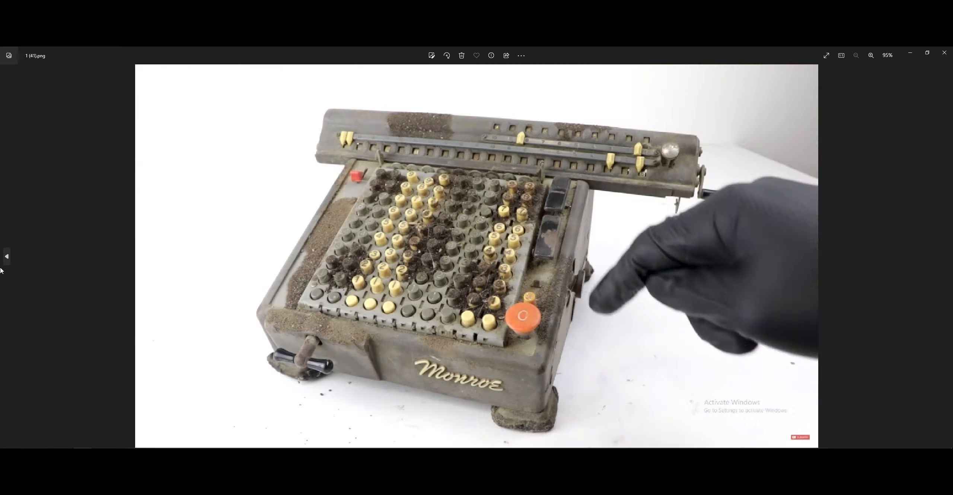
Move the numbers, number_tag, red, orange and yellow key, keys_holder and LOGO folders above the calculator folder, keeping black_keys inside it
left_click(741, 116)
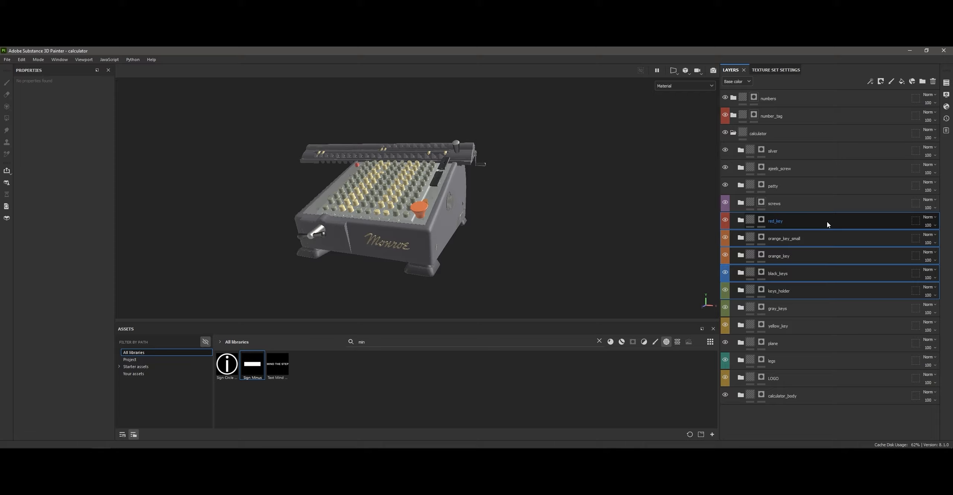
left_click_drag(827, 224, 820, 107)
left_click_drag(762, 317, 811, 210)
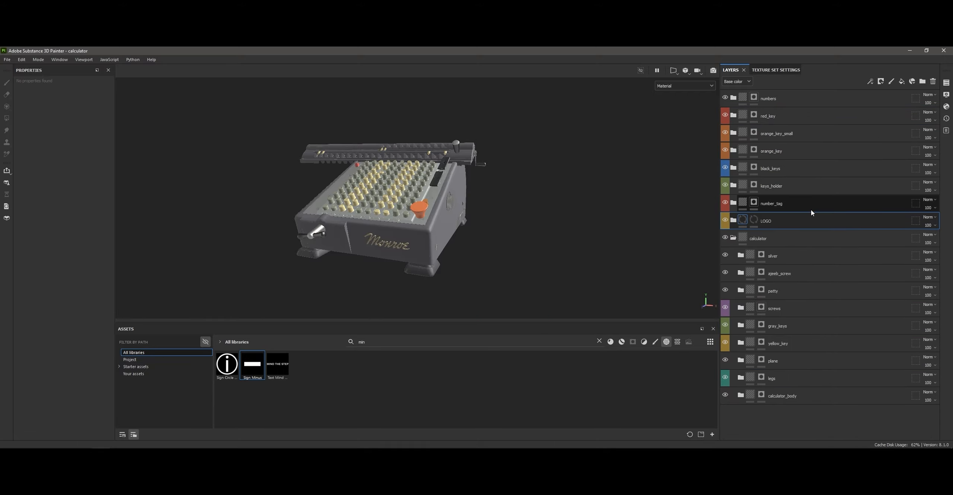
left_click(725, 256)
left_click_drag(804, 170, 803, 310)
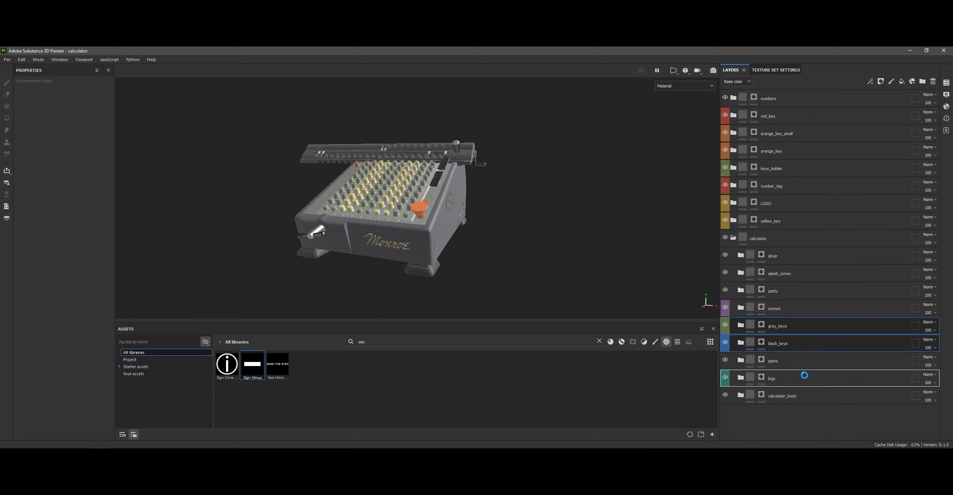
Check which parts the lower folders cover by toggling their visibility, and move the petty folder out of the calculator folder
left_click_drag(462, 209, 484, 209, "alt")
scroll(417, 186, "up", 8)
left_click(724, 326)
middle_click_drag(522, 286, 639, 220, "alt")
scroll(639, 220, "down", 6)
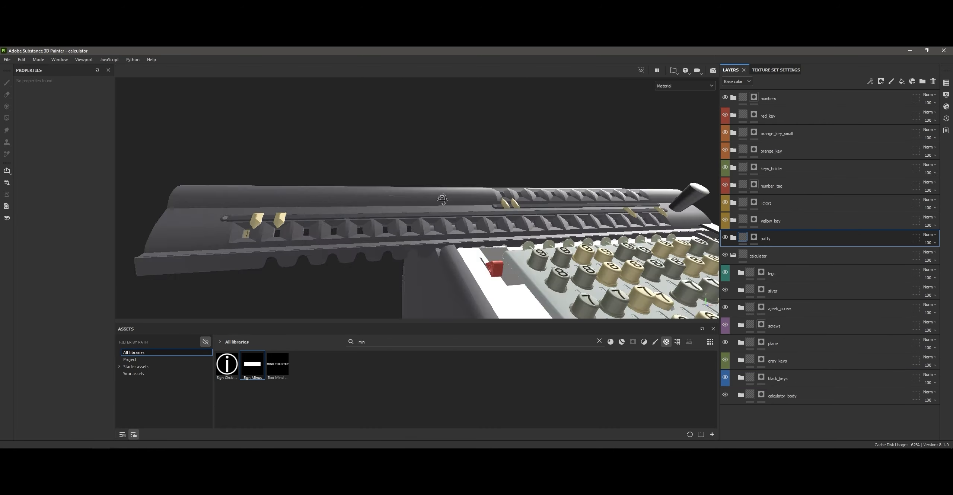
left_click(725, 325)
left_click_drag(638, 220, 611, 201, "alt")
Examine which parts of the carriage and body the petty and screws folder masks cover
scroll(521, 208, "up", 5)
left_click(754, 237)
key("4")
middle_click_drag(596, 238, 505, 201, "alt")
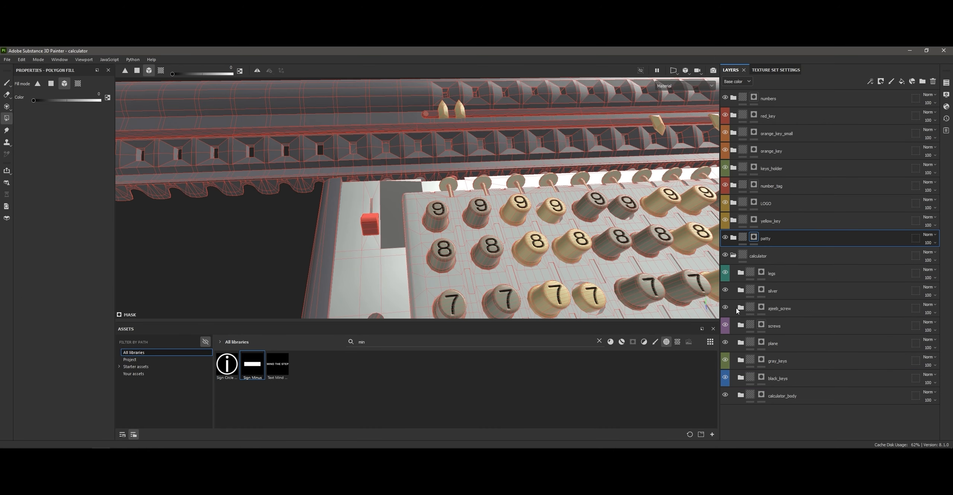
left_click(6, 82)
scroll(447, 209, "down", 6)
left_click_drag(559, 208, 462, 186, "alt")
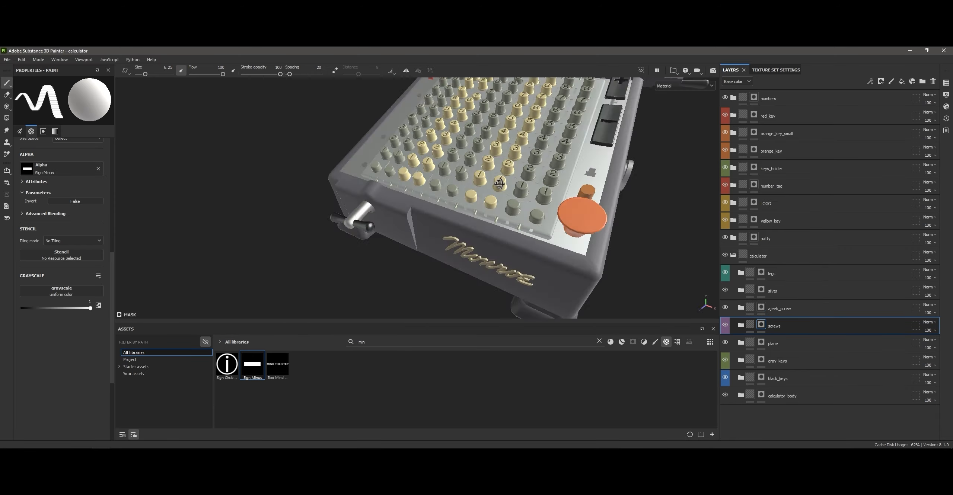
left_click_drag(522, 223, 410, 260, "alt")
Compare the model with the reference photo and toggle the calculator folder's visibility to check which parts it covers
left_click(743, 115)
left_click_drag(409, 157, 508, 125, "alt")
key("alt+Tab")
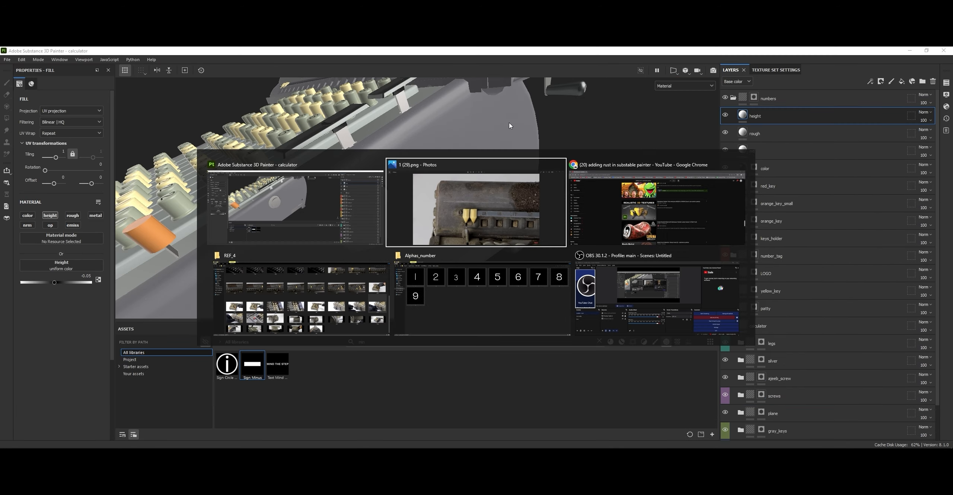
key("alt+Tab")
scroll(447, 201, "down", 6)
left_click(725, 325)
left_click_drag(335, 223, 52, 193, "alt")
scroll(372, 231, "up", 6)
left_click_drag(372, 208, 484, 261, "alt")
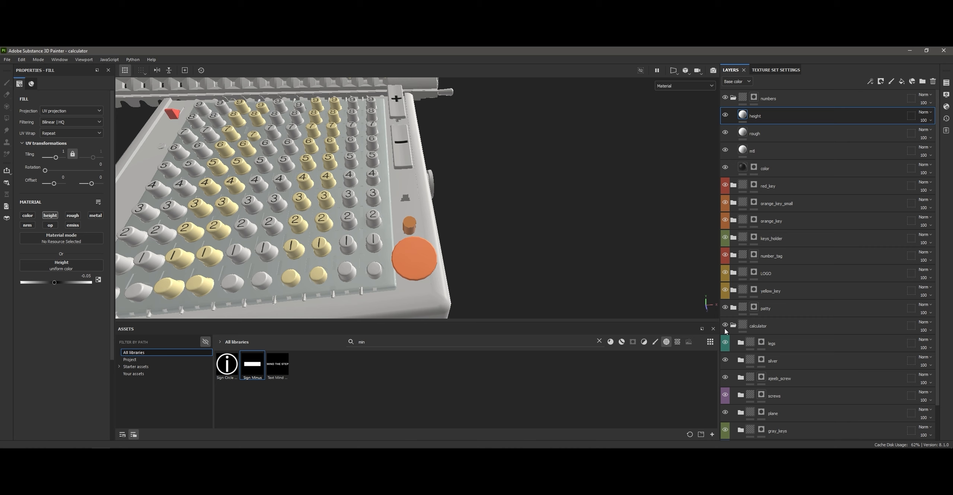
left_click(725, 325)
Group all folders above the calculator folder into one folder named everything else
left_click(733, 325)
left_click(734, 97)
left_click(768, 98)
left_click(801, 240, "shift")
key("ctrl+g")
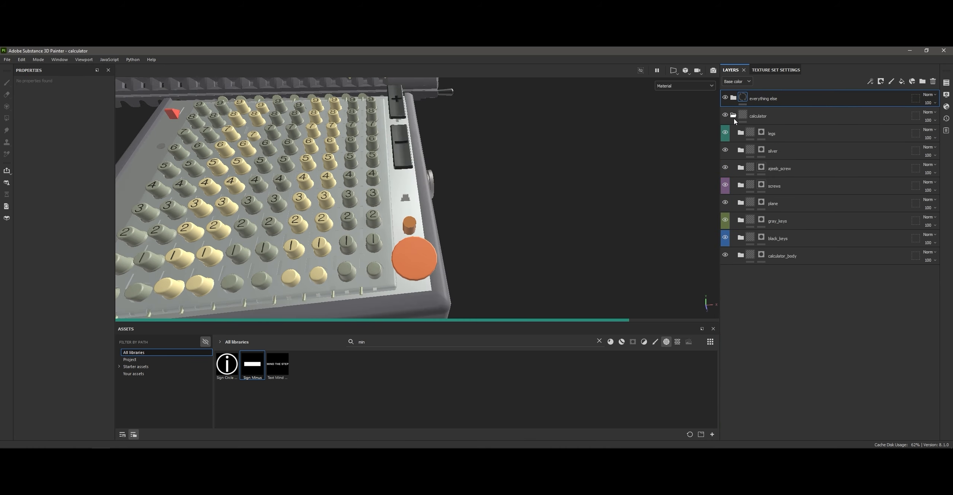
Collapse the calculator folder and rename it rust
left_click(734, 116)
double_click(760, 117)
type("rust")
key("Return")
Add a mask with an empty generator to the rust folder
right_click(787, 118)
left_click(805, 131)
right_click(796, 113)
left_click(816, 220)
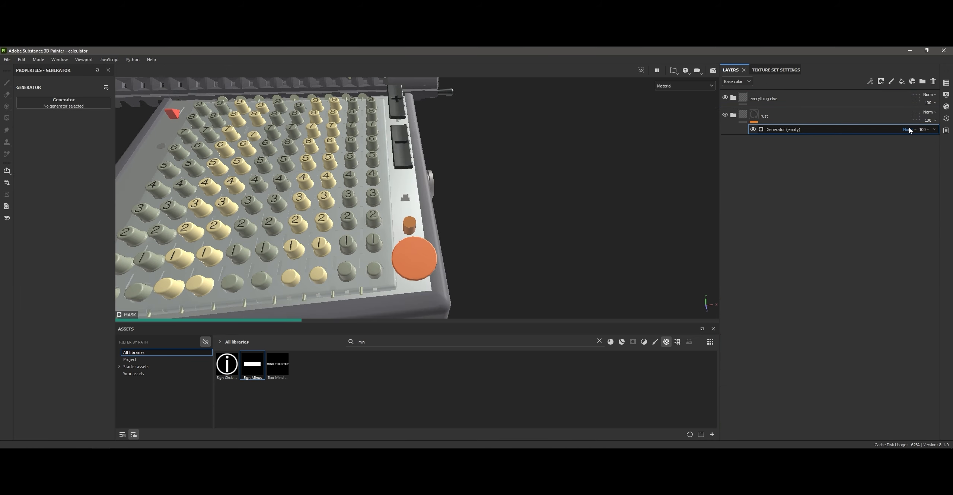
Clear the asset search, enlarge the asset browser and look through the smart materials for a painted steel
left_click(622, 342)
left_click(600, 341)
left_click_drag(587, 321, 588, 184)
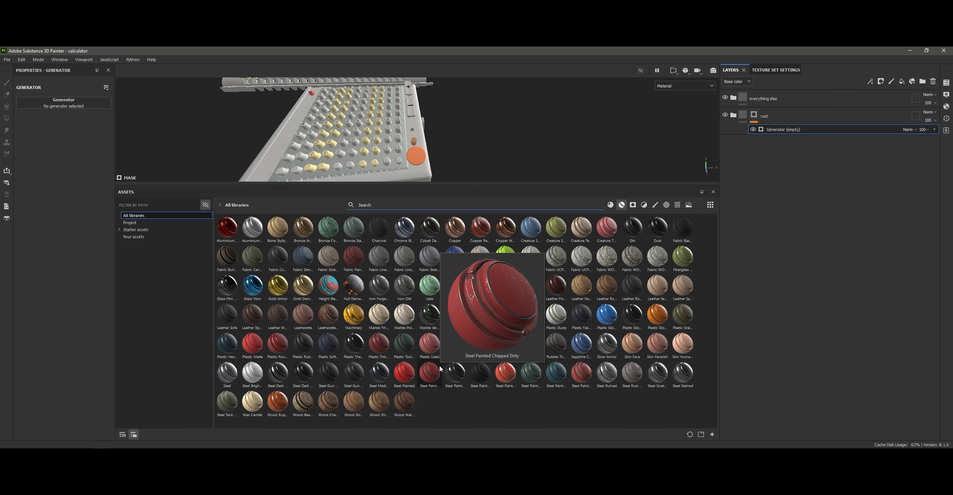
left_click(427, 381)
Remove the empty generator from the rust folder's mask and view the model's mesh maps
right_click(797, 129)
left_click(751, 137)
left_click(792, 120)
key("ctrl+z")
key("c")
key("c")
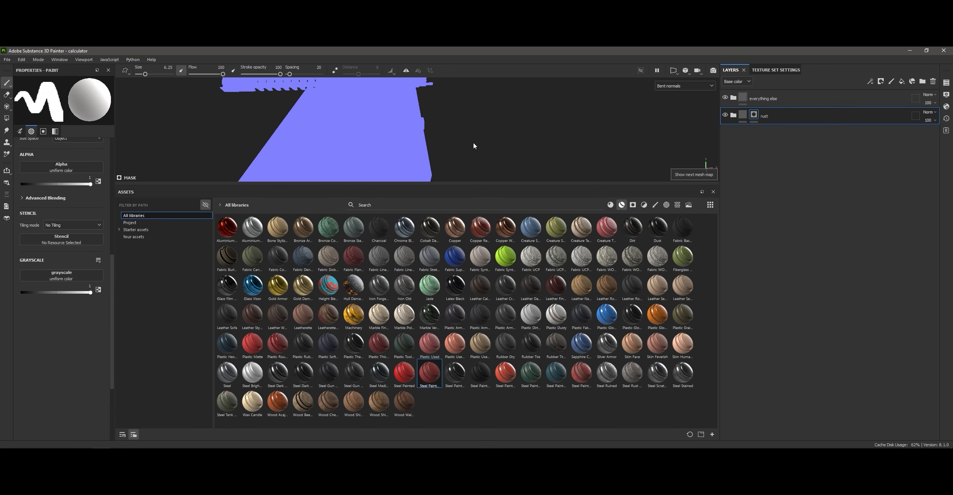
Return the viewport to Material display and try adding the Steel Painted Chipped Dirty smart material to the rust folder
left_click(685, 86)
left_click(681, 101)
left_click_drag(430, 373, 775, 128)
key("ctrl+z")
Add a Metal Edge Wear generator to the rust folder's mask
right_click(792, 117)
left_click(821, 310)
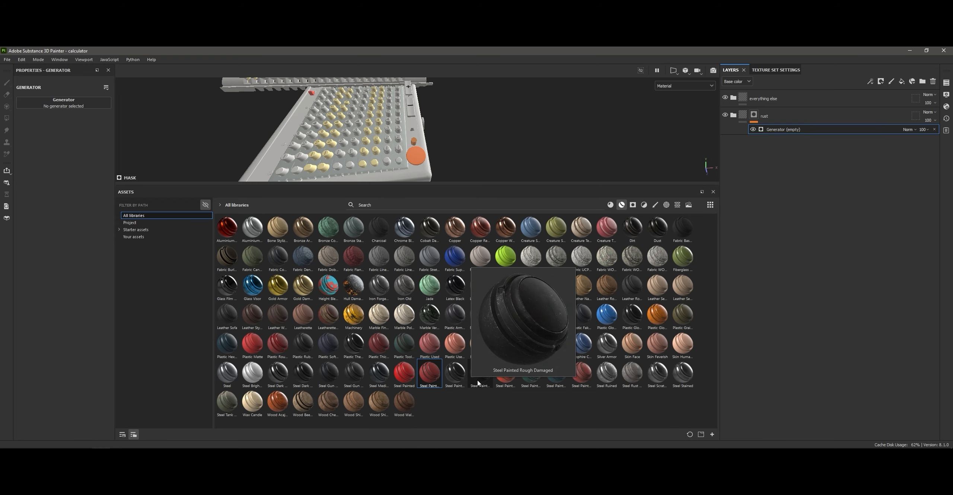
left_click(947, 83)
left_click(64, 102)
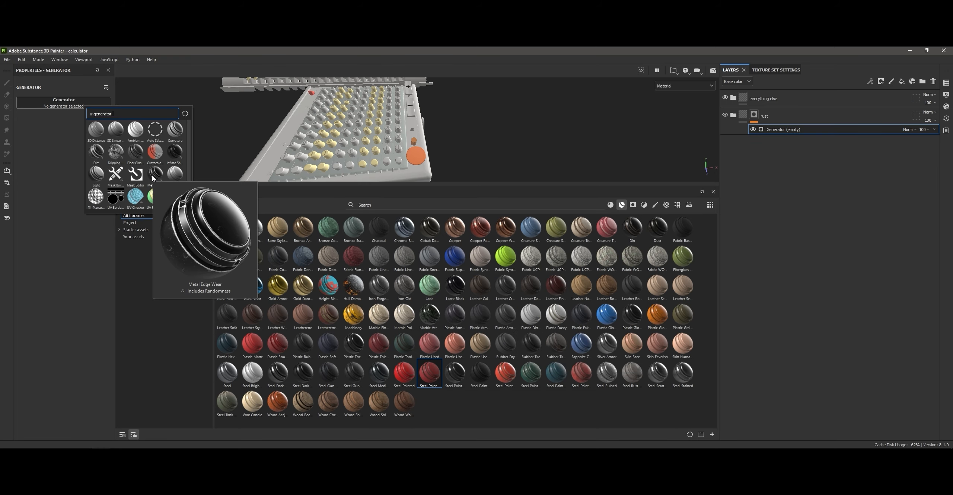
left_click(156, 174)
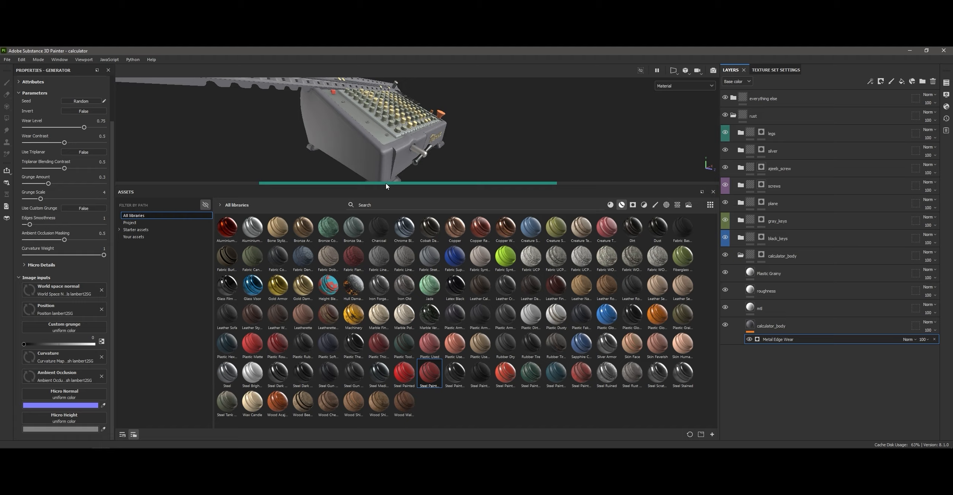
Enlarge the viewport area and set Invert to True on the calculator_body layer's Metal Edge Wear generator
left_click_drag(386, 186, 387, 267)
scroll(28, 104, "up", 3)
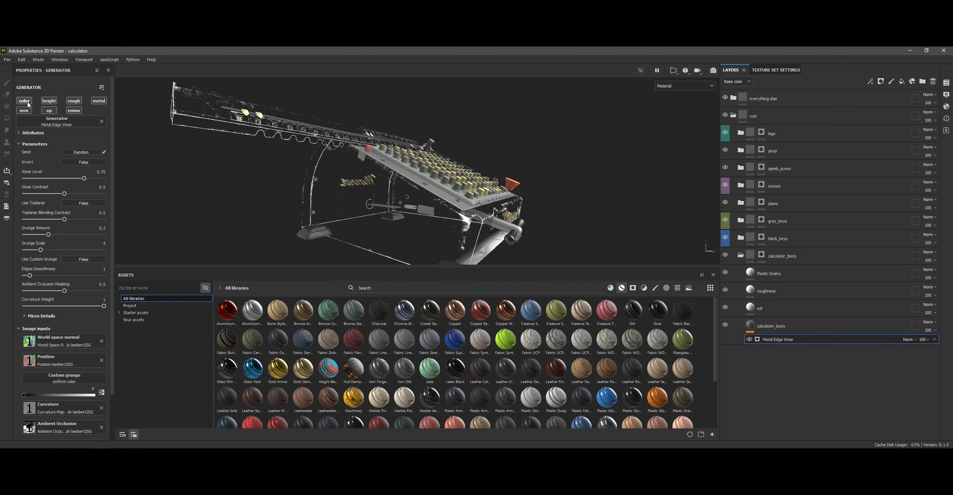
left_click(83, 162)
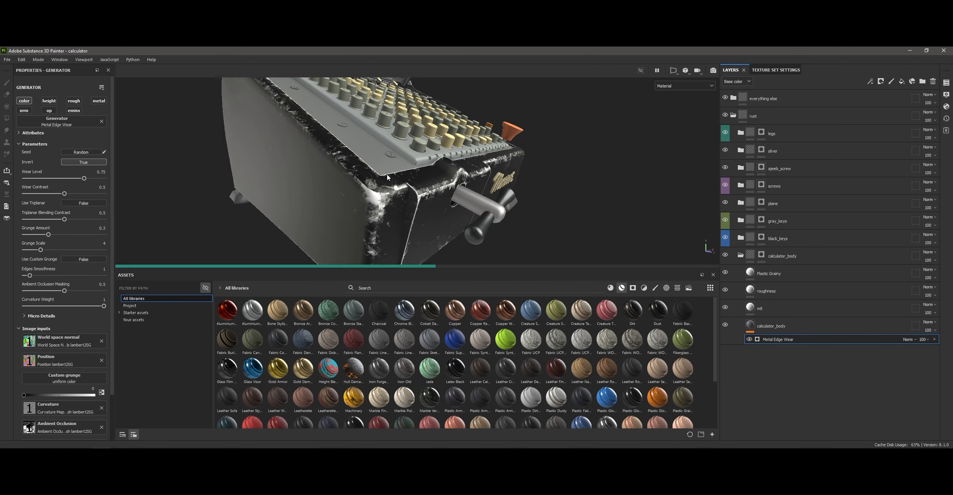
Try Metal Edge Wear on the calculator_body layer with Invert off, triplanar on and Wear Level 0.75, and remove the generator
right_click_drag(121, 221, 59, 219, "alt")
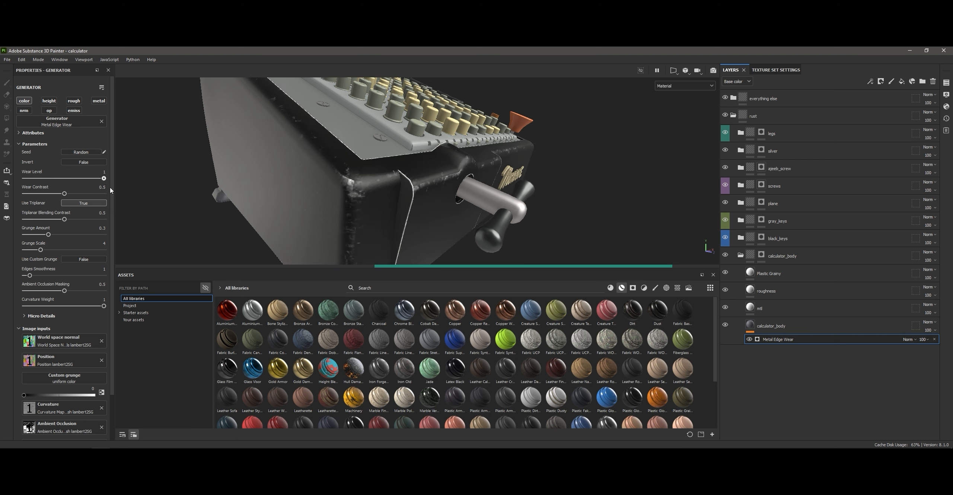
left_click_drag(43, 195, 84, 179)
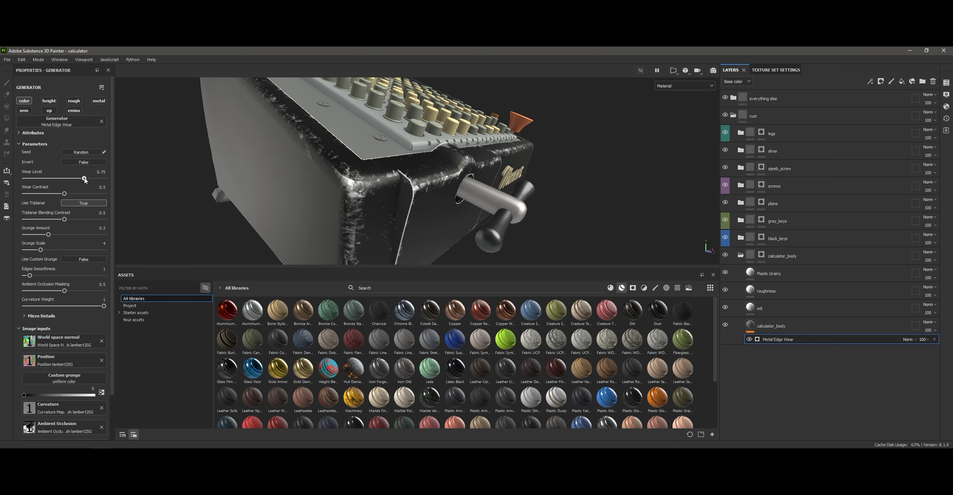
right_click(820, 340)
left_click(881, 81)
left_click(877, 174)
scroll(52, 329, "down", 1)
scroll(51, 328, "up", 1)
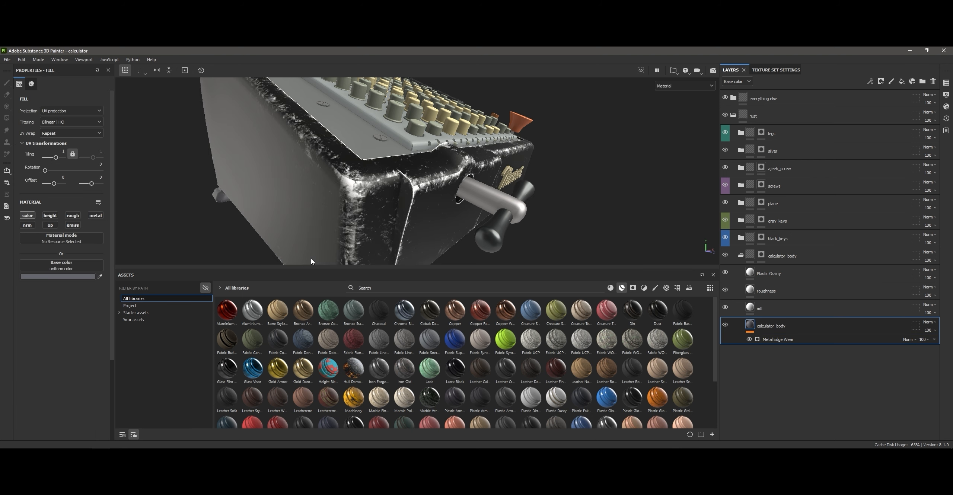
left_click(934, 340)
Add a fill layer named rust at the top of the rust folder and give it an empty generator
left_click(800, 271)
left_click(902, 81)
double_click(770, 275)
type("rust")
key("Return")
left_click_drag(770, 275, 735, 116)
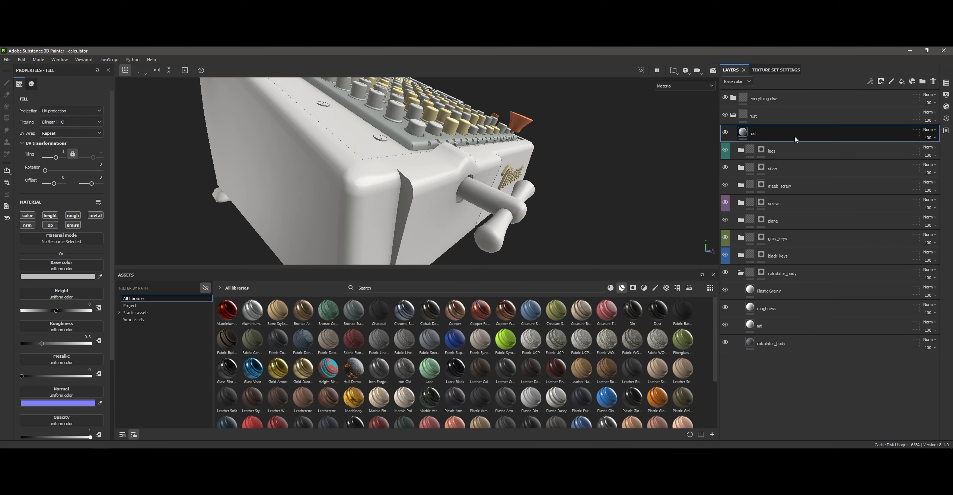
right_click(784, 136)
left_click(814, 310)
Search the assets for rust and add the Rust Coarse material at the top of the rust folder
left_click(410, 288)
type("rust")
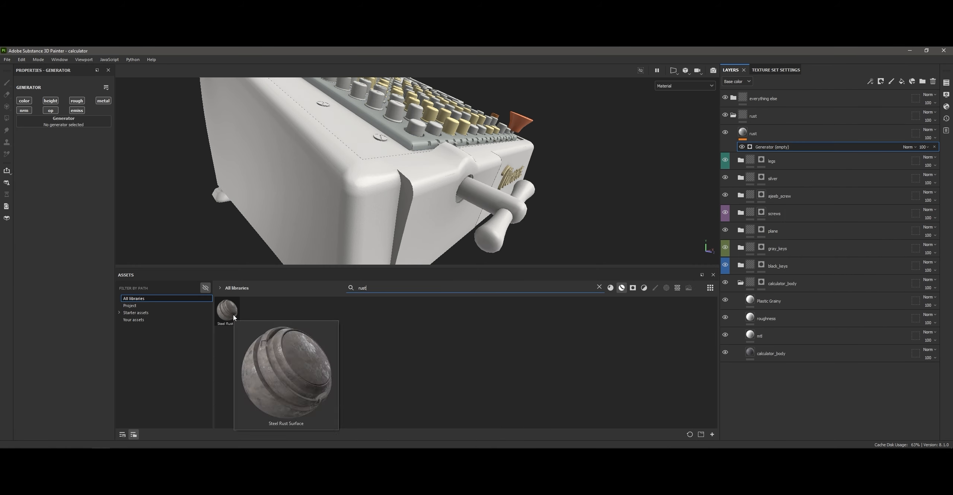
key("BackSpace")
key("BackSpace")
key("BackSpace")
key("BackSpace")
scroll(521, 365, "down", 10)
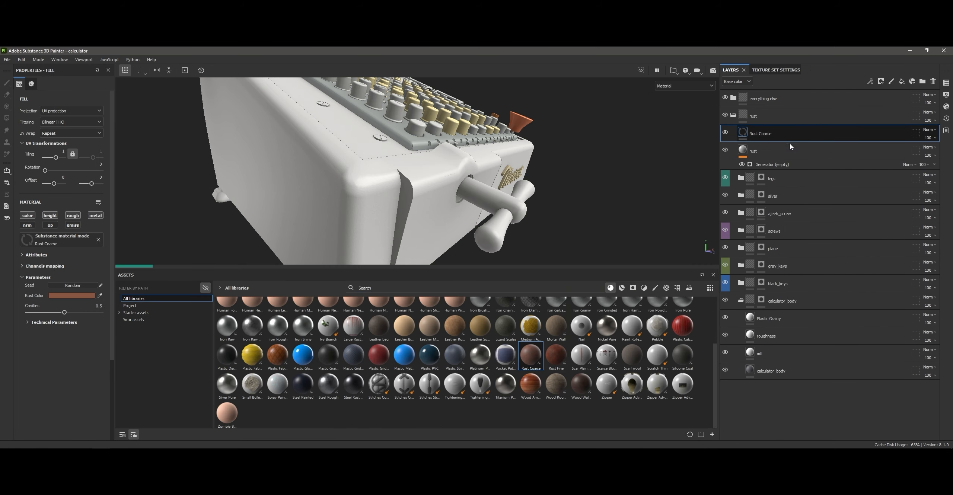
Try a Metal Edge Wear generator directly on the Rust Coarse layer and toggle its color, roughness and metallic channels
left_click(791, 147)
left_click(63, 121)
left_click(24, 101, "alt")
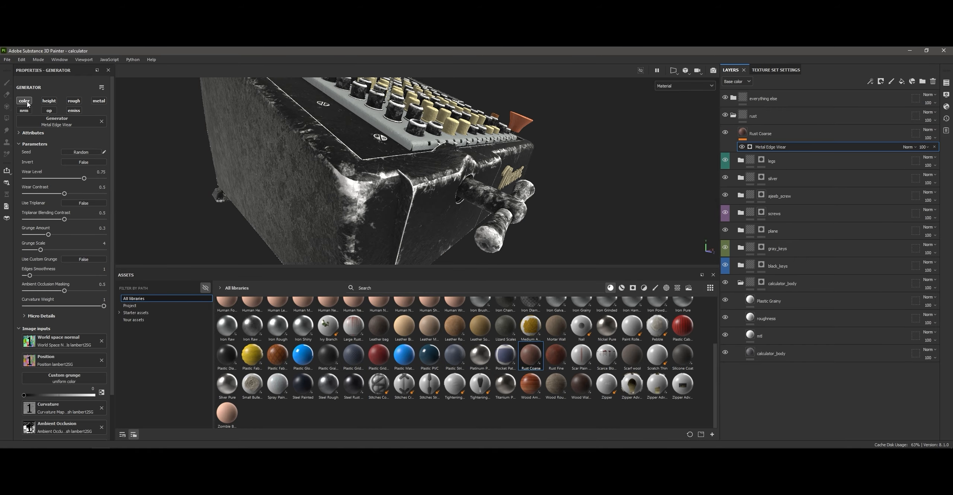
mouse_move(443, 186)
left_mouse_down("alt")
mouse_move(549, 153)
mouse_move(451, 186)
left_mouse_up("alt")
left_click(73, 101, "alt")
left_click(98, 101)
left_click(24, 101, "alt")
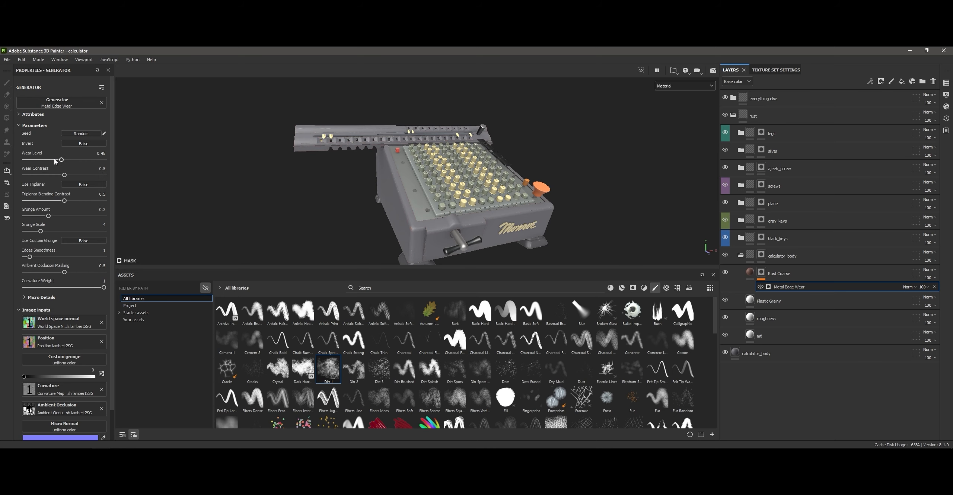
Select the Rust Coarse layer's mask and choose the Basic Soft brush with its grayscale value set to white
mouse_move(373, 194)
left_mouse_down("alt")
mouse_move(466, 160)
mouse_move(443, 184)
left_mouse_up("alt")
left_click(762, 272)
left_click(373, 288)
type("SOFT")
left_click(303, 311)
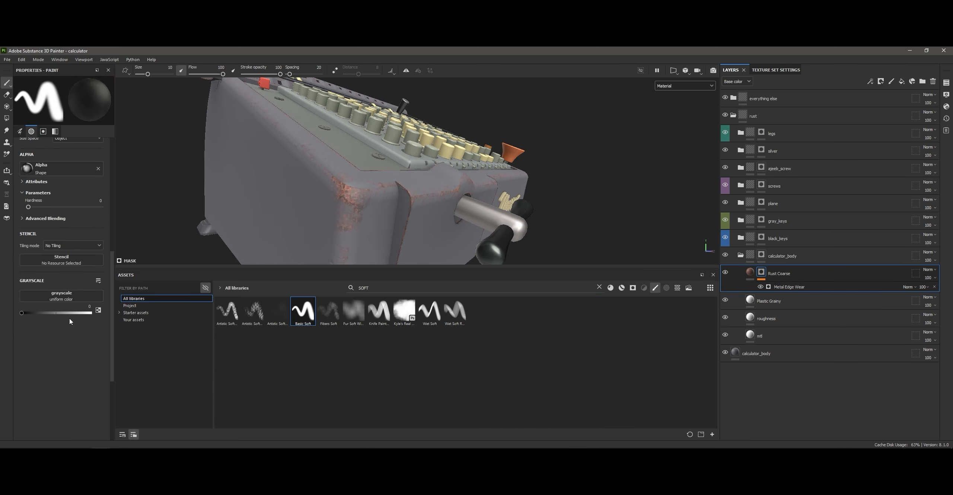
left_click(70, 312)
Check the mask's edge wear on the body's front corner and shrink the brush to about 1.17
left_click_drag(409, 212, 387, 212, "alt")
left_click(789, 287)
scroll(79, 337, "down", 2)
left_click(761, 273)
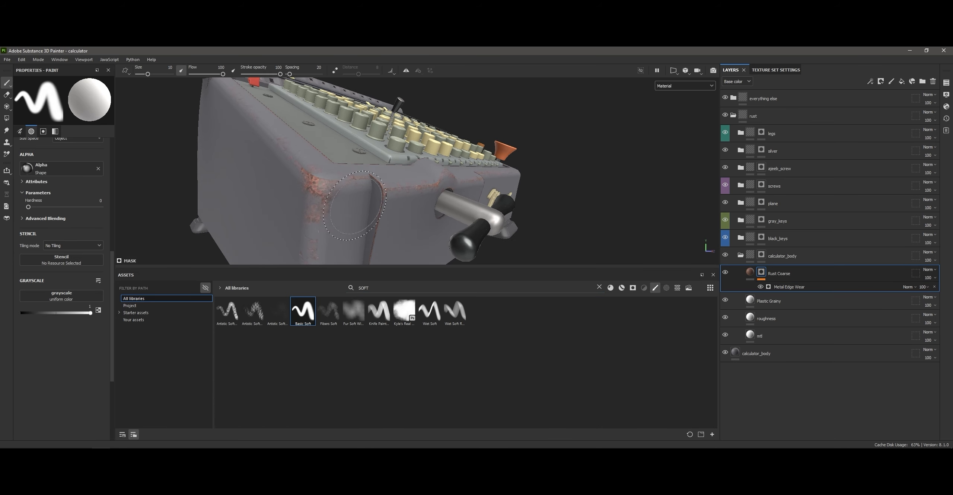
scroll(410, 179, "up", 4)
key("x")
right_click_drag(407, 181, 388, 181, "ctrl")
left_click_drag(387, 181, 365, 175, "alt")
Put the Rust Coarse layer in a new folder, and add a black mask with a Levels effect to that folder
left_click(923, 82)
left_click_drag(779, 292, 773, 274)
left_click(885, 100)
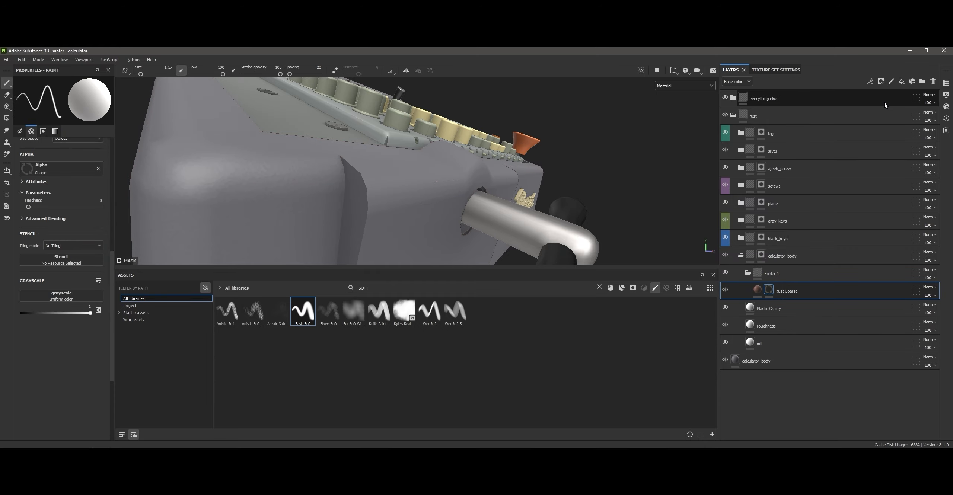
key("ctrl+z")
left_click(772, 274)
left_click(881, 82)
left_click(885, 101)
right_click(769, 273)
left_click(793, 188)
Paint rust into Folder 1's mask along the body's front edges with brush size about 5.29 and flow about 11
scroll(360, 238, "down", 4)
right_click_drag(315, 147, 328, 148, "ctrl")
right_click(283, 175)
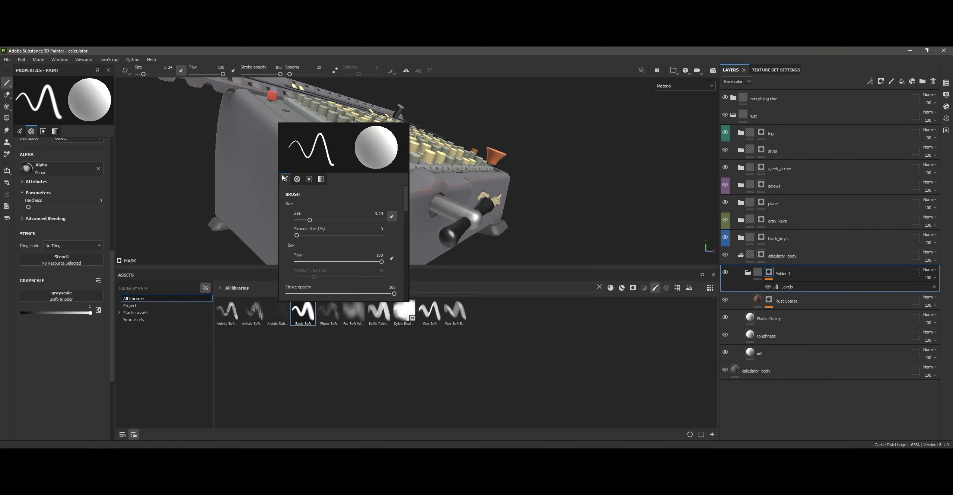
mouse_move(423, 196)
left_mouse_down("alt")
mouse_move(406, 246)
mouse_move(335, 216)
left_mouse_up("alt")
right_click_drag(429, 186, 440, 186, "ctrl")
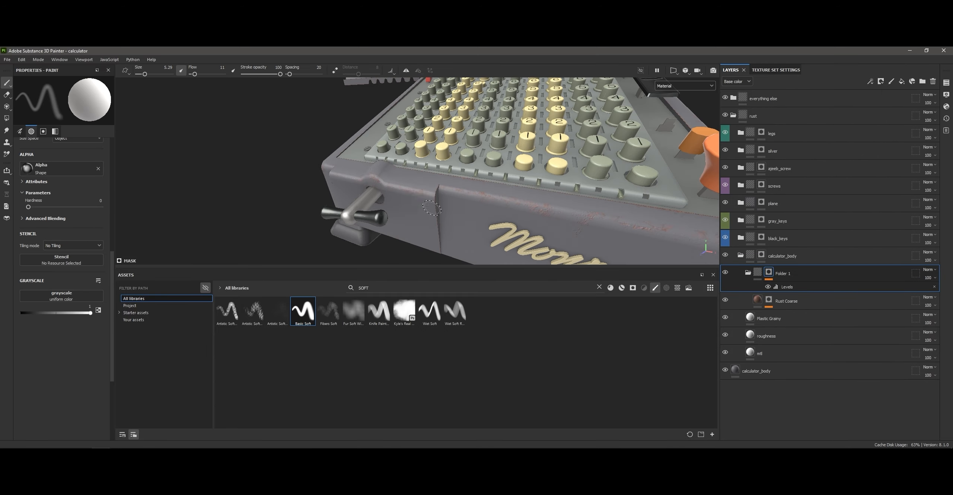
left_click_drag(439, 209, 402, 179, "alt")
mouse_move(441, 245)
left_mouse_down("alt")
mouse_move(357, 209)
mouse_move(419, 186)
left_mouse_up("alt")
right_click(461, 104)
left_click_drag(486, 243, 534, 243)
Paint rust along the carriage cover's edges in Folder 1's mask with the brush flow set to 42
mouse_move(417, 209)
left_mouse_down("alt")
mouse_move(372, 193)
mouse_move(358, 217)
mouse_move(466, 167)
left_mouse_up("alt")
scroll(358, 217, "down", 5)
right_click(351, 111)
right_click(259, 98)
left_click_drag(331, 236, 285, 236)
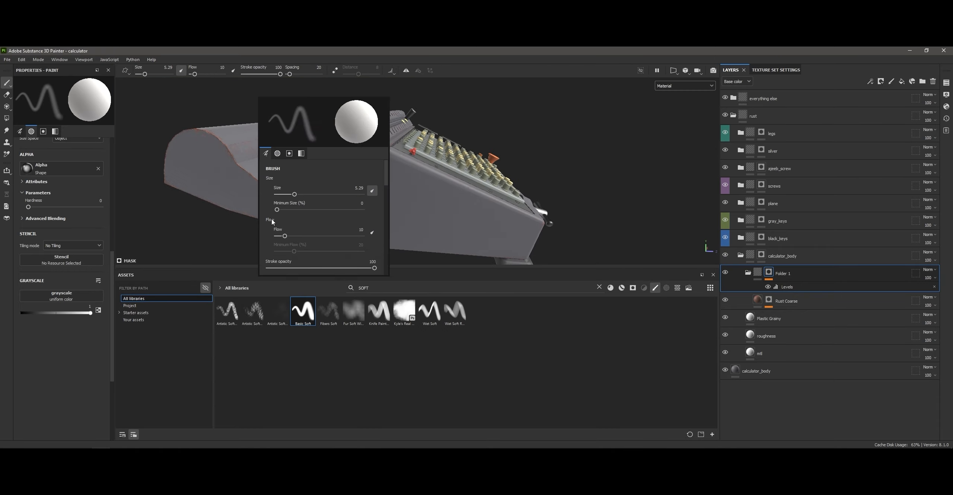
left_click_drag(164, 145, 209, 164, "alt")
scroll(298, 130, "up", 3)
left_click_drag(238, 149, 260, 149, "ctrl")
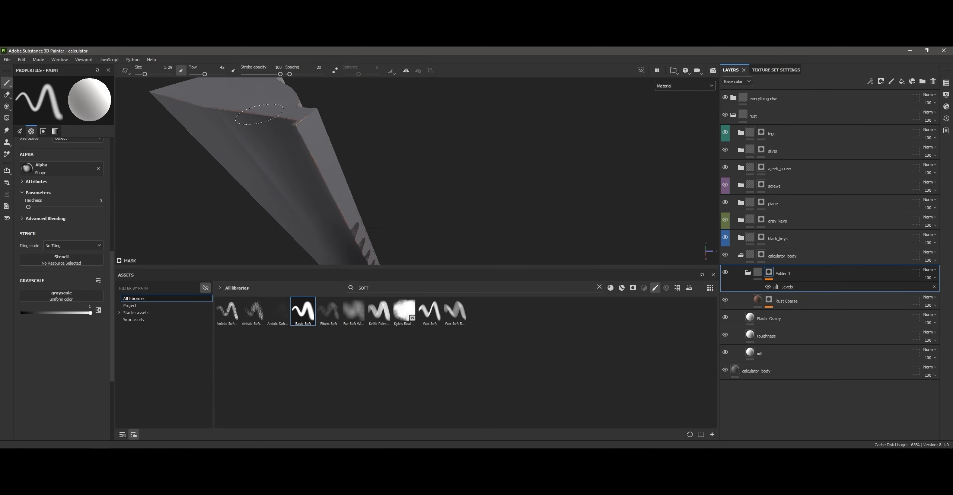
Set the Rust Coarse mask's Metal Edge Wear generator to Wear Level 0.68 and Wear Contrast 0.24
left_click_drag(164, 164, 409, 186, "alt")
scroll(413, 139, "down", 3)
left_click(817, 301)
left_click(770, 307)
left_click(797, 315)
left_click_drag(64, 175, 88, 175)
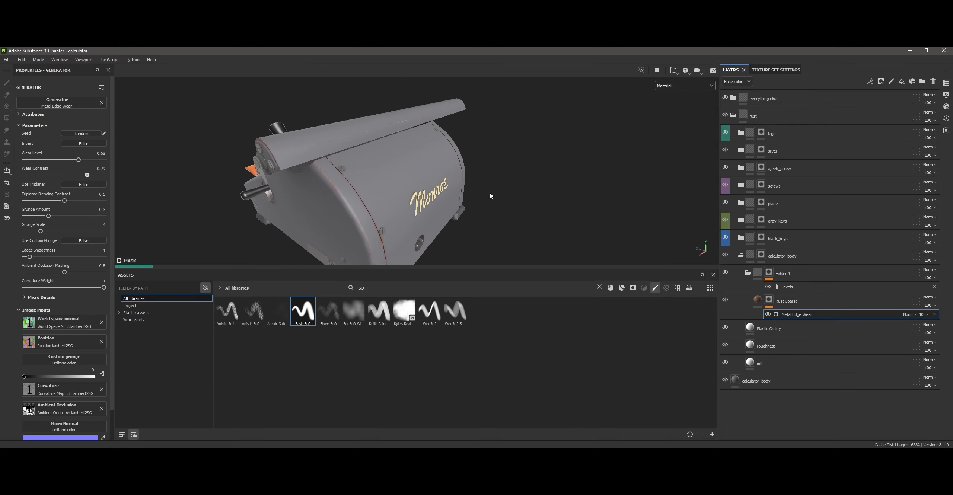
mouse_move(490, 196)
left_mouse_down("alt")
mouse_move(575, 190)
mouse_move(485, 167)
left_mouse_up("alt")
left_click_drag(87, 175, 44, 176)
mouse_move(335, 168)
left_mouse_down("alt")
mouse_move(484, 187)
mouse_move(447, 149)
left_mouse_up("alt")
Paint rust near the front foot at brush size 22.66, and set Rust Coarse's Normal Intensity to 0.28, Height Position to 0.12 and Height Range to 0.03
left_click(769, 272)
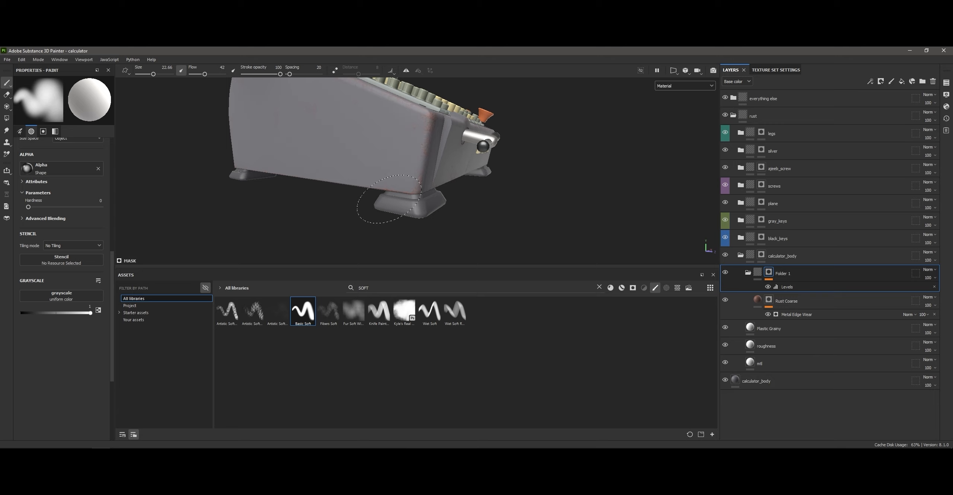
left_click_drag(376, 212, 522, 209, "alt")
left_click(757, 300)
left_click_drag(67, 352, 41, 352)
left_click_drag(157, 175, 273, 215, "alt")
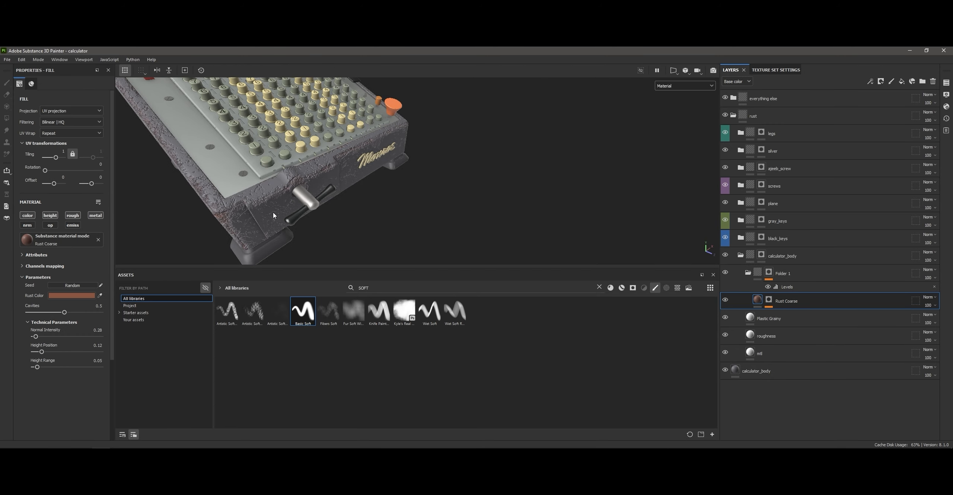
Move Folder 1 with its Rust Coarse layer to the upper part of the rust folder, just below gray_keys and black_keys
left_click_drag(809, 273, 811, 108)
left_click_drag(410, 179, 428, 193, "alt")
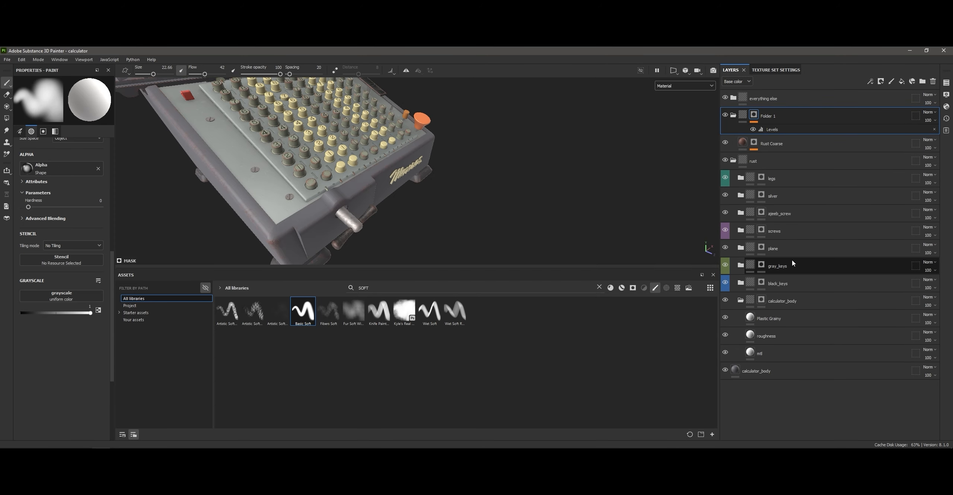
left_click_drag(823, 119, 821, 172)
left_click(809, 285)
left_click(809, 269, "ctrl")
Paint rust into Folder 1's mask along the carriage rail and red lever area with brush size about 5.2
left_click(761, 167)
mouse_move(373, 168)
left_mouse_down("alt")
mouse_move(428, 178)
mouse_move(484, 149)
mouse_move(496, 108)
left_mouse_up("alt")
scroll(428, 148, "up", 5)
middle_click_drag(496, 108, 346, 146, "alt")
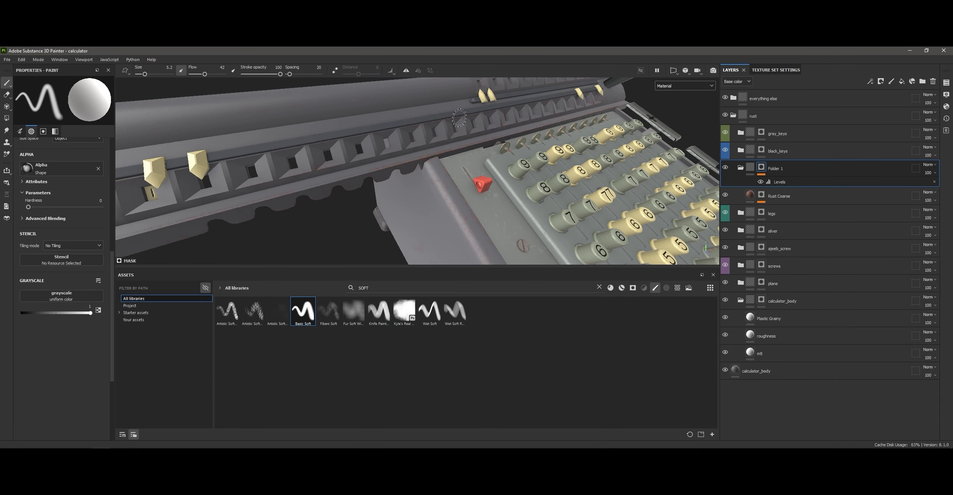
scroll(428, 168, "up", 4)
left_click_drag(428, 168, 465, 156, "alt")
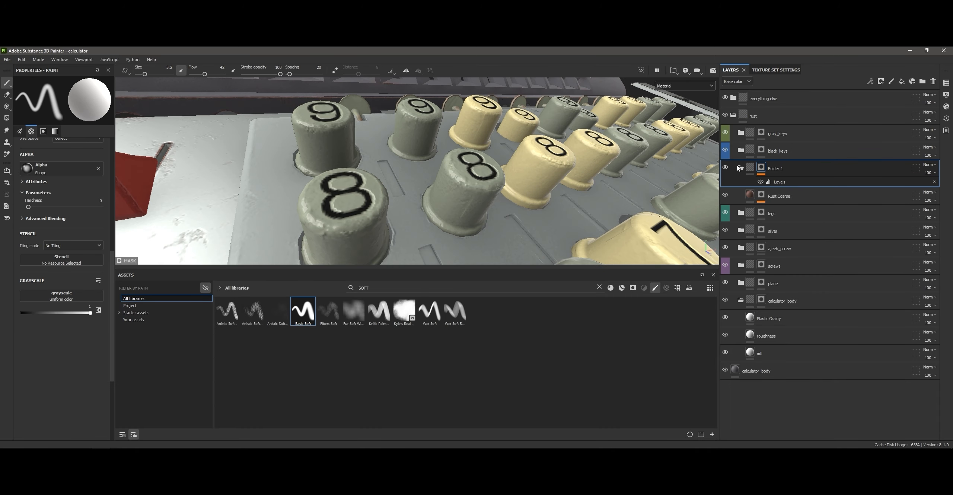
Move the gray_keys and black_keys folders out of the rust folder and place them above it
left_click(800, 151)
left_click(801, 134, "ctrl")
left_click_drag(800, 134, 794, 108)
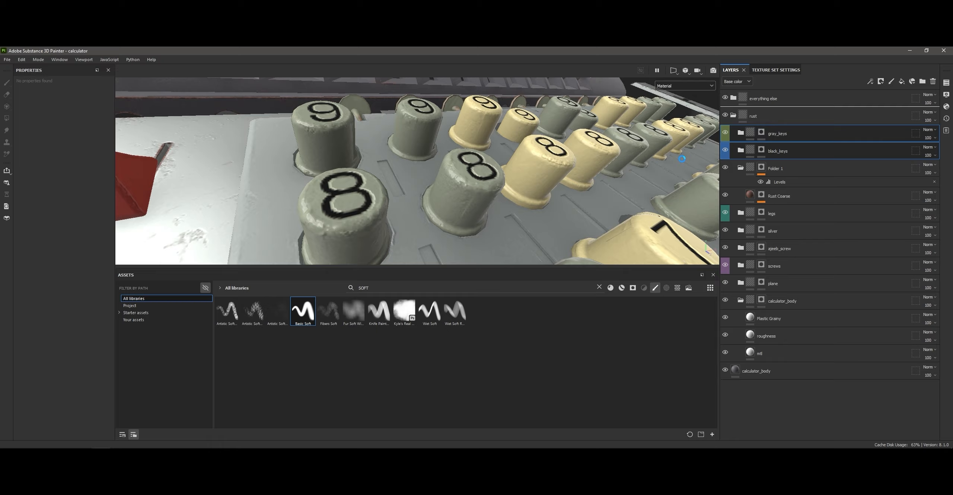
left_click(725, 300)
scroll(428, 167, "down", 5)
Paint Folder 1's mask over the key plate with hardness 0.995 and flow 72, reducing the brush size from about 16.63
left_click(762, 167)
left_click_drag(465, 160, 417, 179, "alt")
middle_click_drag(443, 249, 431, 159, "alt")
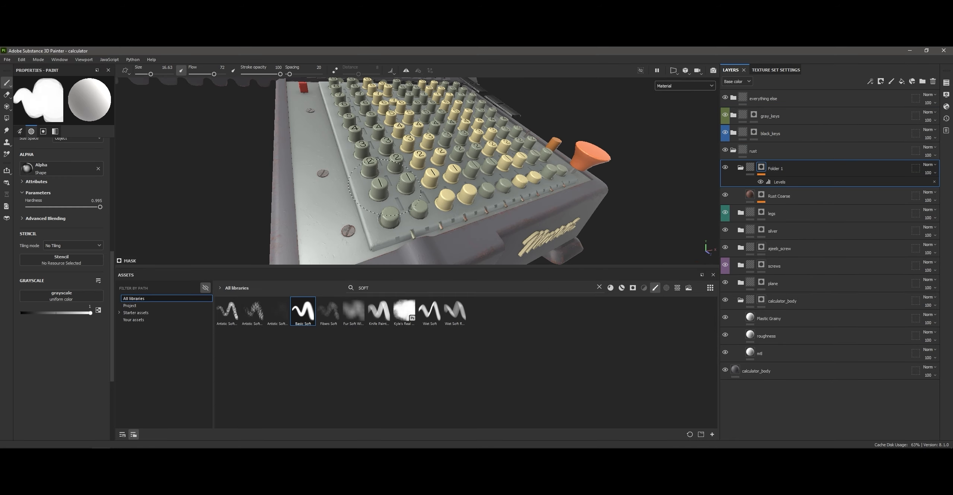
right_click_drag(385, 188, 367, 187, "ctrl")
mouse_move(447, 179)
left_mouse_down("alt")
mouse_move(353, 175)
mouse_move(316, 194)
mouse_move(391, 178)
left_mouse_up("alt")
scroll(392, 168, "up", 4)
mouse_move(336, 93)
middle_mouse_down("alt")
mouse_move(305, 169)
mouse_move(205, 22)
mouse_move(418, 45)
mouse_move(431, 184)
mouse_move(317, 112)
middle_mouse_up("alt")
right_click_drag(391, 168, 376, 167, "ctrl")
mouse_move(392, 167)
left_mouse_down("alt")
mouse_move(447, 186)
mouse_move(402, 156)
left_mouse_up("alt")
Hide the gray_keys and black_keys folders and paint Folder 1's mask on the key plate
left_click(725, 115)
left_click(726, 132)
scroll(410, 149, "up", 2)
mouse_move(436, 111)
left_mouse_down()
mouse_move(389, 128)
mouse_move(477, 168)
left_mouse_up()
middle_click_drag(477, 168, 402, 186, "alt")
mouse_move(402, 187)
left_mouse_down("alt")
mouse_move(428, 130)
mouse_move(391, 179)
left_mouse_up("alt")
Lower the brush flow to 13 and the size to 0.96, and paint rust on the rims of the small round tabs above the keys
right_click(347, 121)
left_click_drag(428, 260, 374, 261)
scroll(372, 168, "down", 3)
left_click_drag(91, 313, 20, 315)
scroll(335, 160, "up", 5)
left_click_drag(335, 160, 358, 149, "alt")
key("x")
right_click_drag(357, 178, 344, 183, "ctrl")
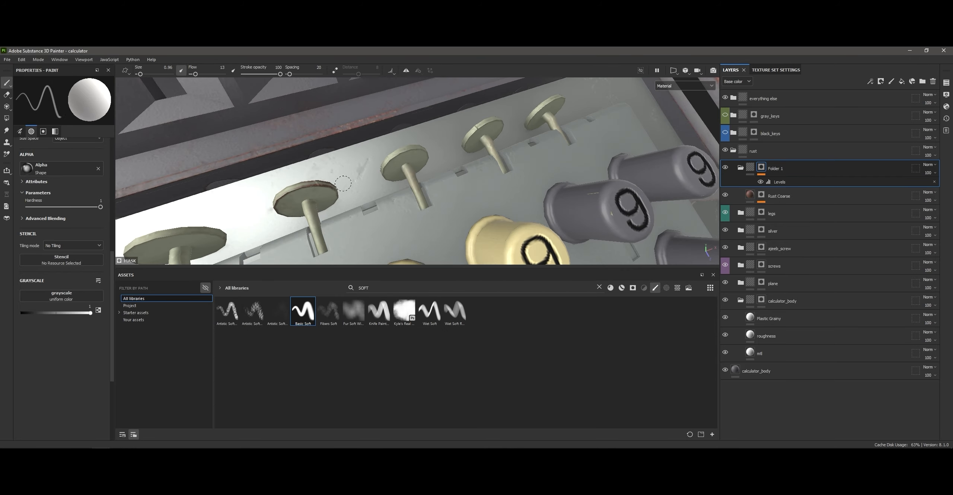
Paint rust along the carriage rail at brush size about 6.1, and touch up the plus bar's edges in black at size 2.99
left_click_drag(343, 184, 334, 162, "alt")
scroll(334, 161, "down", 5)
right_click_drag(328, 179, 346, 178, "ctrl")
middle_click_drag(447, 149, 321, 208, "alt")
scroll(484, 168, "up", 3)
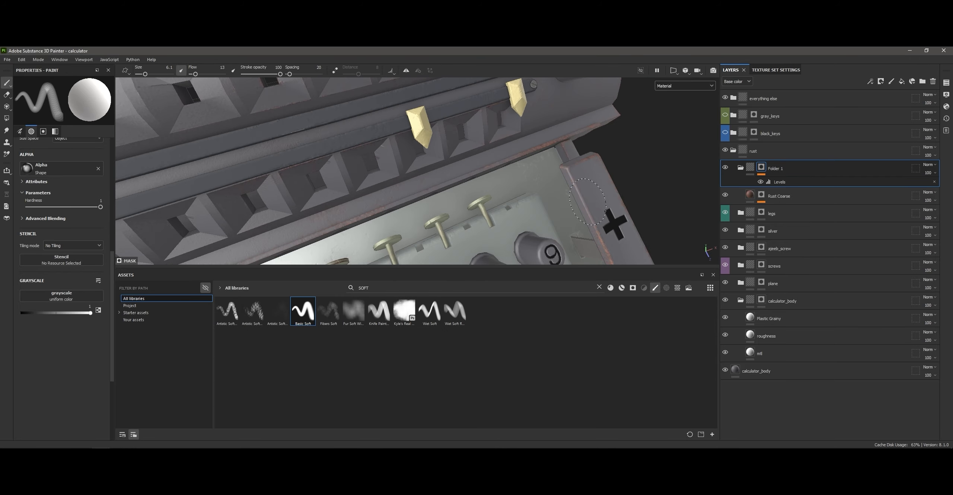
middle_click_drag(588, 202, 373, 149, "alt")
left_click_drag(373, 149, 365, 201, "alt")
key("x")
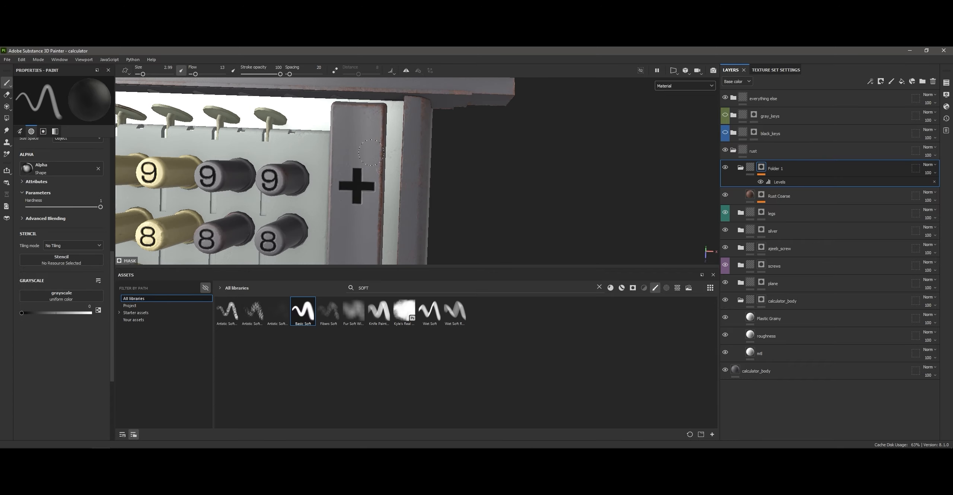
Set the Rust Coarse mask's Metal Edge Wear generator to Grunge Amount 0.43 and Edges Smoothness 2.42
left_click(792, 196)
left_click(761, 202)
left_click(790, 209)
right_click_drag(462, 187, 483, 222, "alt")
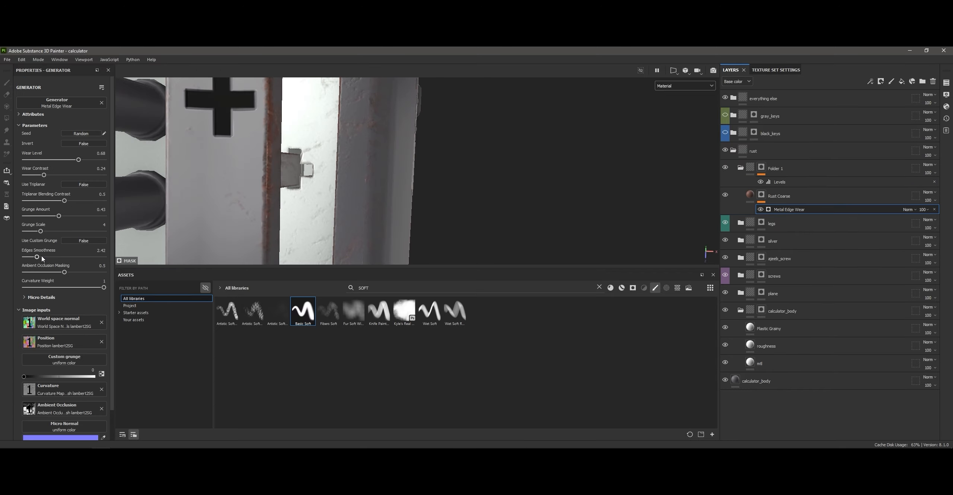
right_click_drag(409, 186, 372, 149, "alt")
Paint rust into Folder 1's mask on the plate strip beside the keys, enlarging the brush from 2.99 to about 6.27
left_click(762, 167)
middle_click_drag(421, 250, 402, 90, "alt")
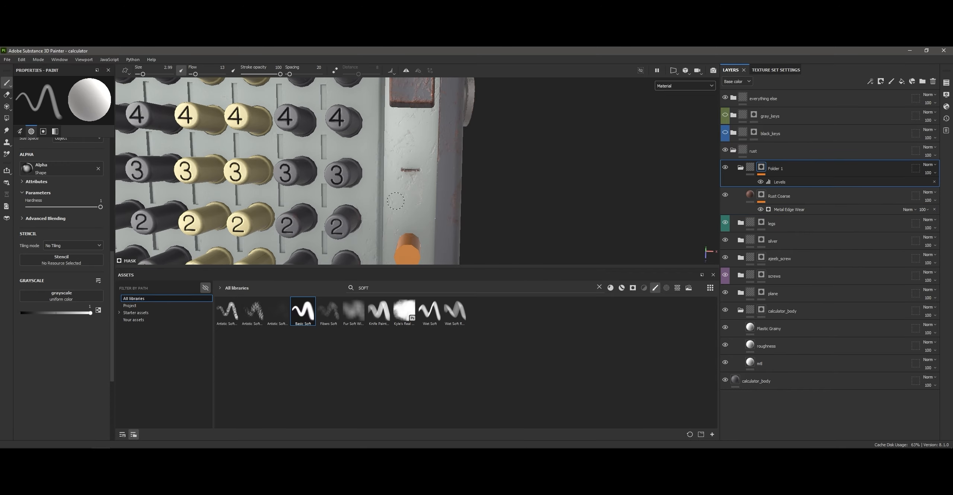
mouse_move(335, 224)
left_mouse_down("alt")
mouse_move(403, 160)
mouse_move(485, 168)
left_mouse_up("alt")
right_click_drag(485, 168, 522, 175, "ctrl")
left_click_drag(521, 175, 547, 191, "alt")
right_click_drag(547, 192, 484, 164, "alt")
mouse_move(485, 164)
left_mouse_down("alt")
mouse_move(679, 177)
mouse_move(633, 201)
left_mouse_up("alt")
left_click(742, 169)
left_click_drag(466, 133, 440, 149, "alt")
mouse_move(439, 149)
right_mouse_down("alt")
mouse_move(492, 187)
mouse_move(447, 180)
right_mouse_up("alt")
left_click(741, 168)
Examine the rust coverage on the calculator body, carriage and key plate from several angles
left_click(762, 196)
left_click(789, 209)
left_click(761, 168)
left_click_drag(615, 175, 517, 196, "alt")
right_click_drag(517, 195, 410, 156, "alt")
left_click_drag(410, 156, 294, 112, "alt")
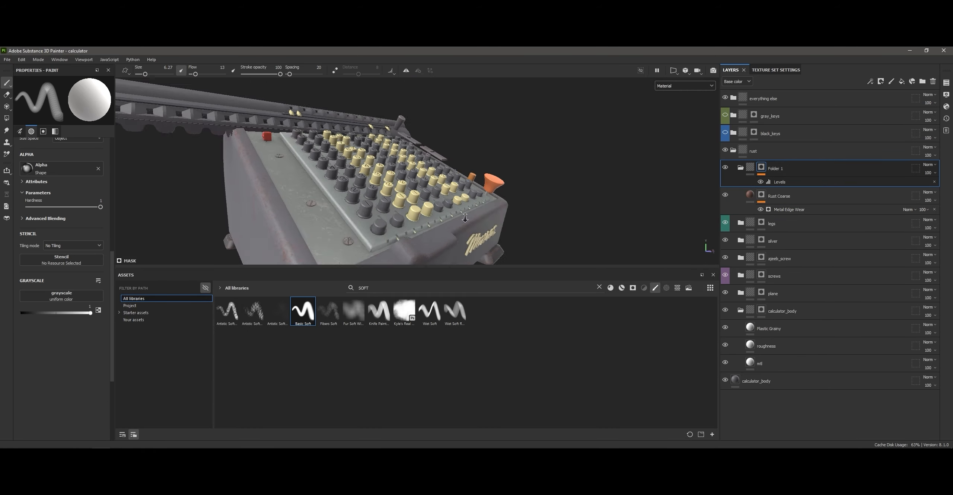
right_click_drag(295, 112, 301, 140, "alt")
left_click_drag(301, 141, 389, 212, "alt")
middle_click_drag(389, 212, 451, 268, "alt")
left_click_drag(451, 268, 443, 246, "alt")
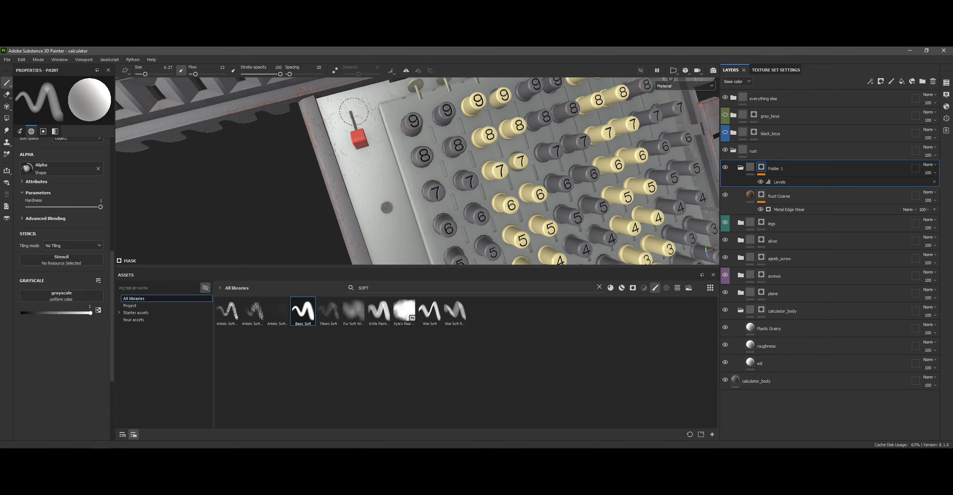
right_click_drag(355, 125, 417, 157, "alt")
mouse_move(417, 156)
left_mouse_down("alt")
mouse_move(372, 123)
mouse_move(391, 149)
left_mouse_up("alt")
Reduce the brush size to 1.14 near the carriage and collapse Folder 1
key("x")
right_click_drag(372, 149, 298, 130, "ctrl")
key("x")
left_click_drag(298, 131, 378, 109, "alt")
right_click_drag(379, 109, 335, 97, "alt")
left_click_drag(335, 96, 365, 123, "alt")
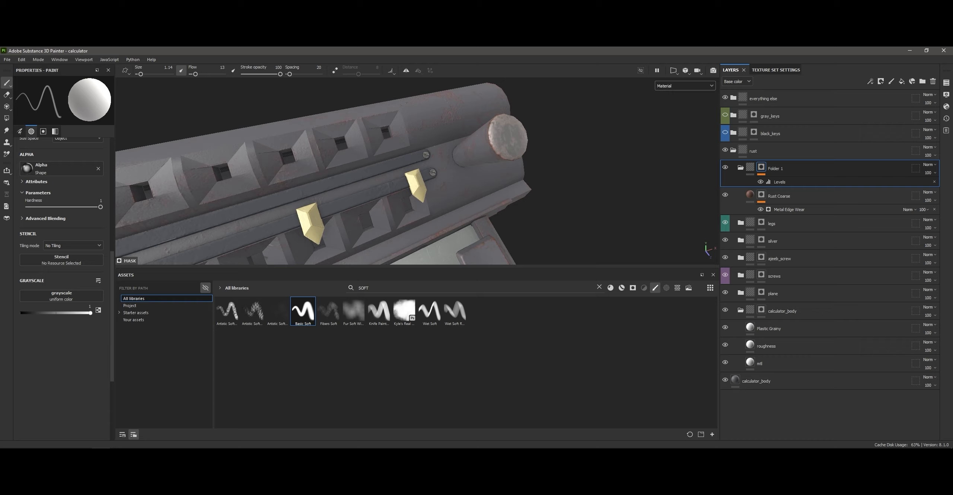
right_click_drag(365, 123, 317, 104, "alt")
left_click(741, 168)
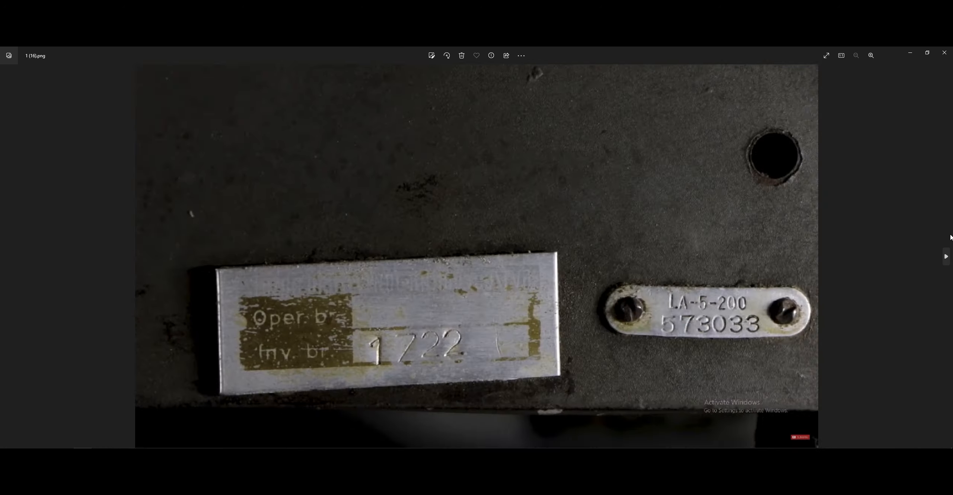
Look through the reference photos, starting from the close-up of the metal nameplates
left_click(947, 257)
left_click(946, 256)
left_click(946, 257)
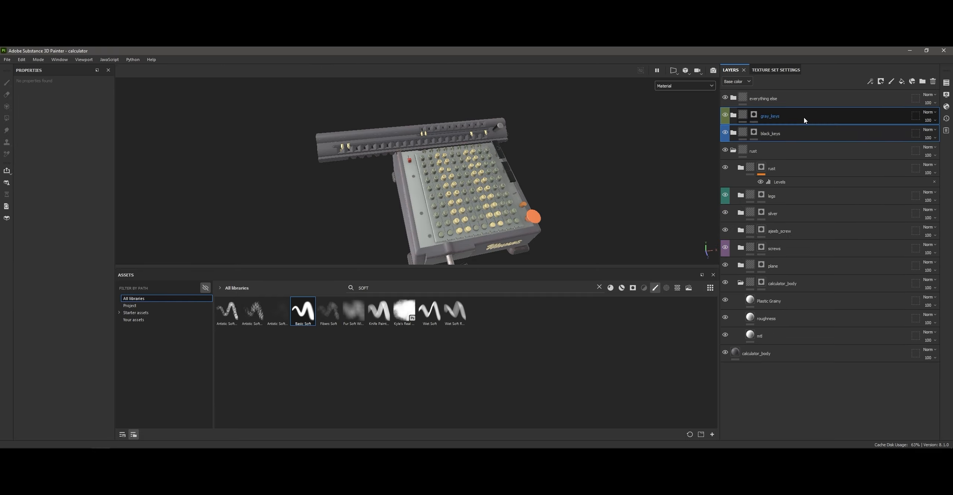
Add the Rust Fine material to the screws folder and slightly brighten its Rust Color
left_click(733, 116)
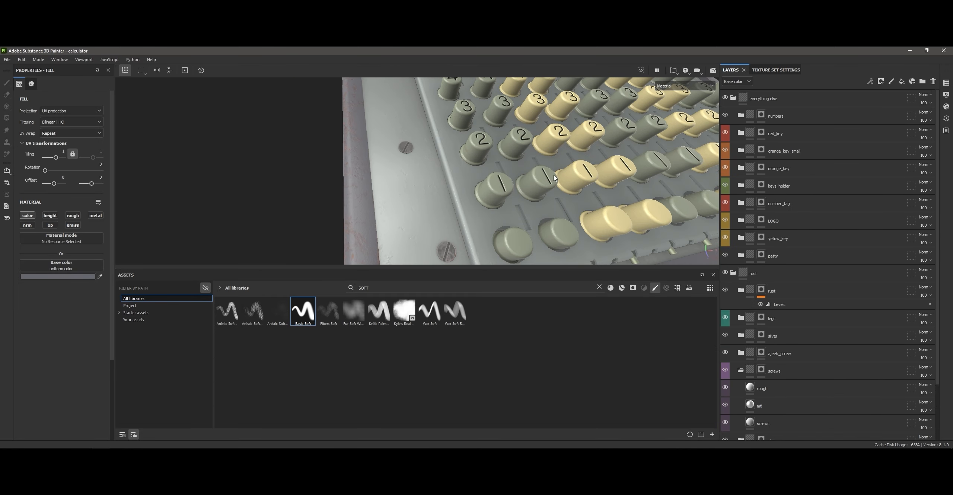
key("f")
left_click(743, 273)
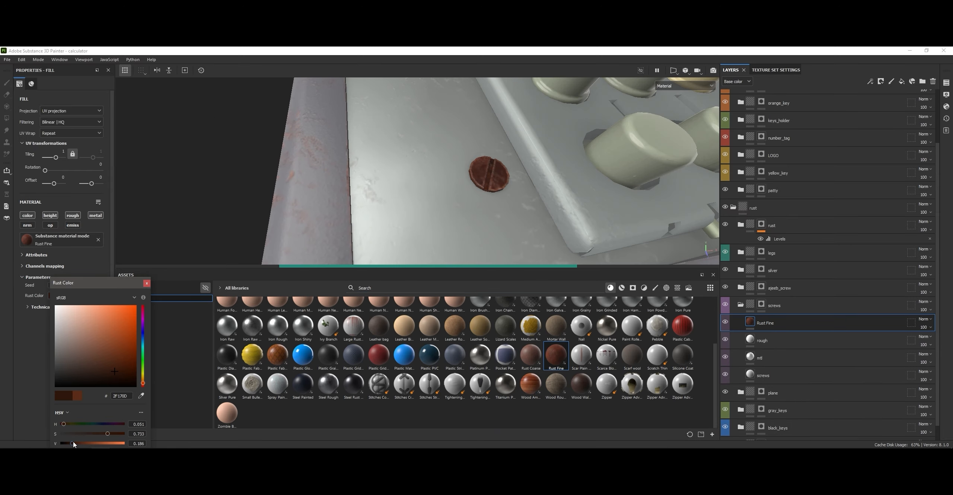
left_click_drag(73, 444, 77, 443)
scroll(447, 172, "down", 10)
left_click_drag(335, 194, 559, 179, "alt")
scroll(639, 218, "up", 10)
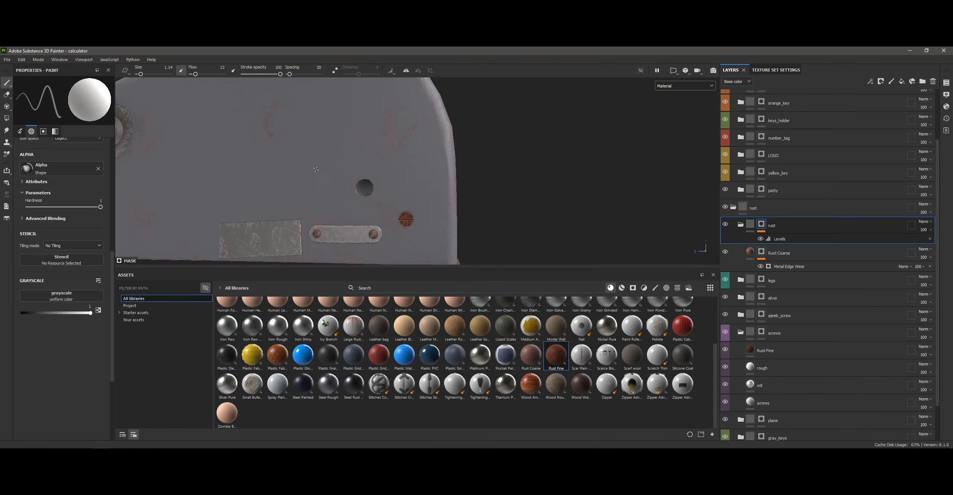
Set up Polygon Fill in mesh fill mode with color 0 on the inner rust folder's mask, around the screws
scroll(433, 167, "down", 10)
left_click_drag(434, 167, 563, 209, "alt")
scroll(564, 209, "up", 10)
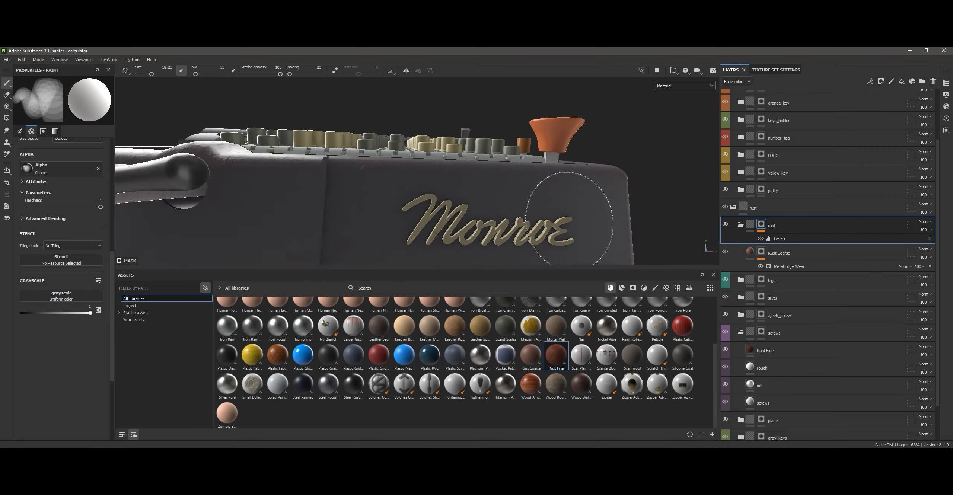
left_click(7, 119)
left_click(761, 251)
left_click_drag(447, 167, 314, 235, "alt")
left_click(137, 70)
left_click(762, 224)
left_click(149, 71)
left_click(6, 119)
scroll(418, 172, "down", 8)
left_click(761, 224)
scroll(328, 232, "up", 8)
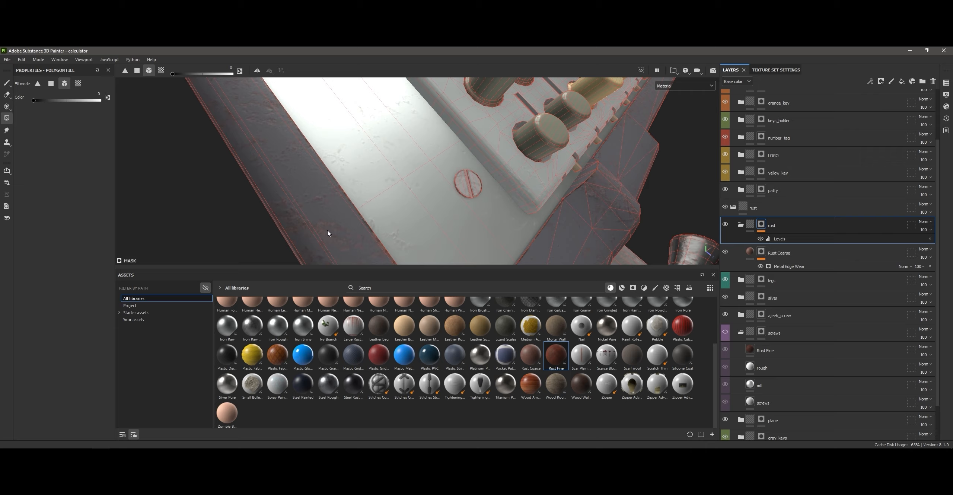
Return to the Paint brush and engrave a 0 on the large orange key within the numbers folder
left_click(6, 83)
scroll(417, 171, "down", 6)
left_click_drag(202, 108, 417, 149, "alt")
left_click(741, 225)
scroll(509, 220, "up", 5)
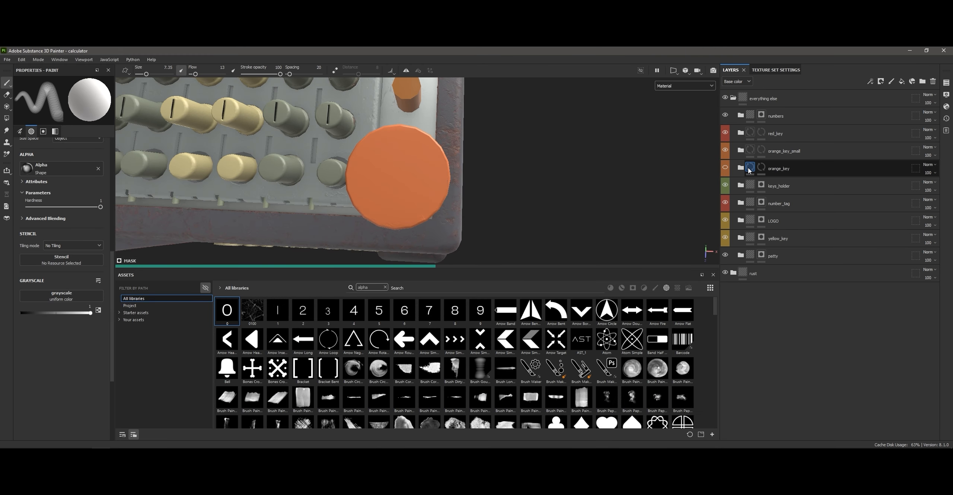
left_click(741, 115)
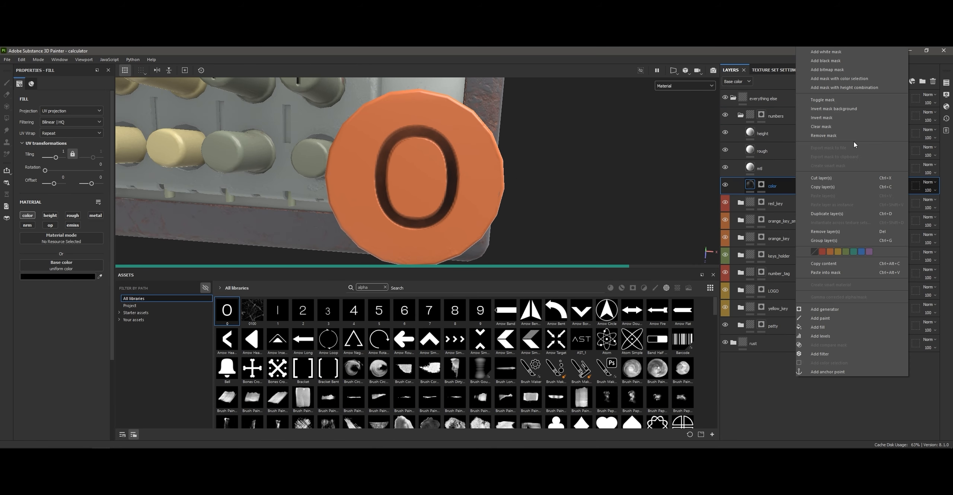
left_click(769, 100)
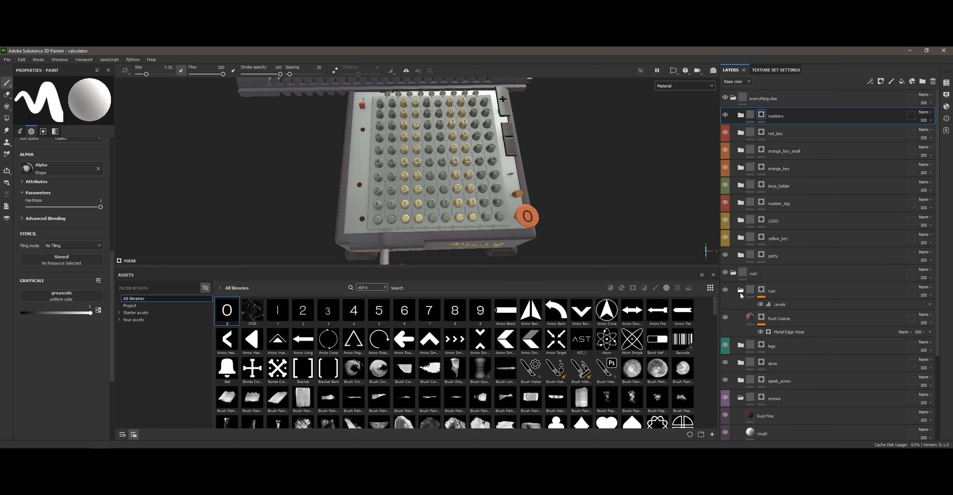
Rename the outer rust folder as calc and lower the brush flow to 7 for painting rust on the crank shaft
type("calc")
key("Return")
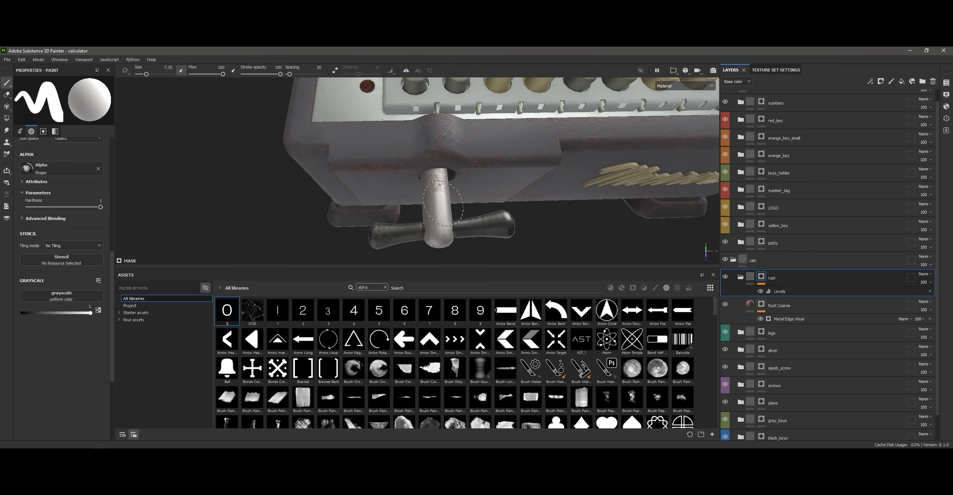
left_click_drag(443, 202, 441, 240, "ctrl")
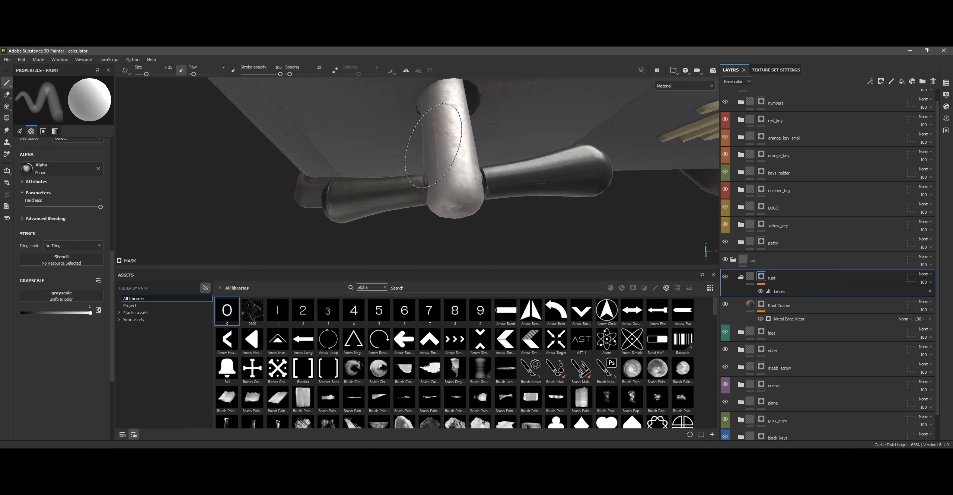
Replace the duplicate silver layer in the silver folder with a masked Rust Coarse material on the crank shaft
left_click(786, 376)
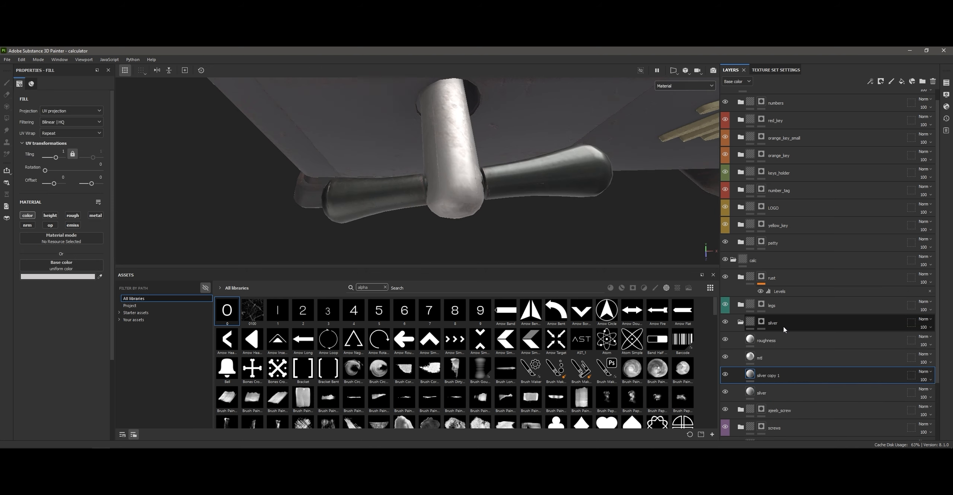
left_click(46, 277)
key("Delete")
left_click(386, 288)
left_click(611, 288)
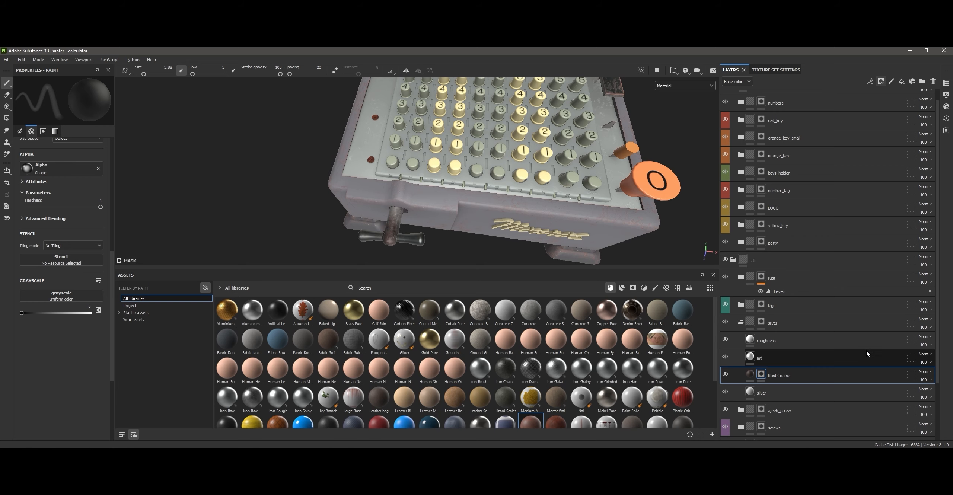
double_click(765, 376)
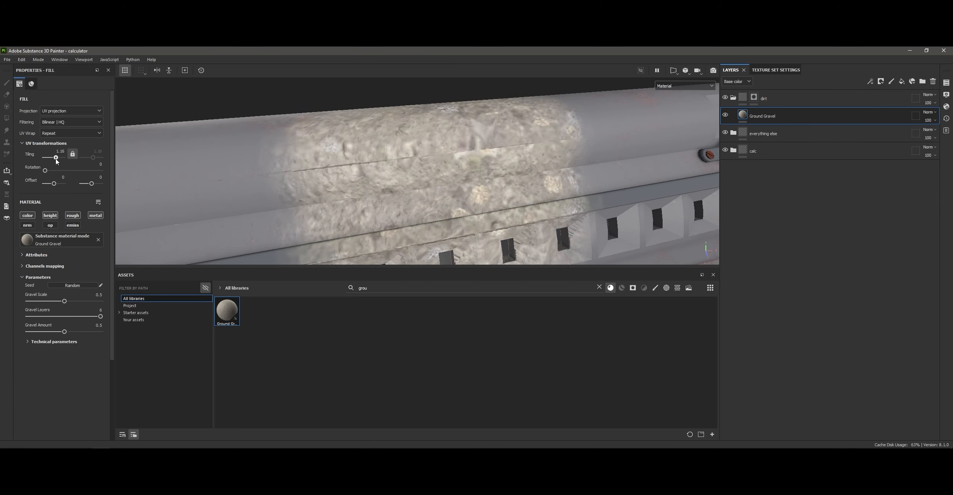
Increase the Ground Gravel layer's tiling and paint the dirt folder's mask on the carriage with the Basic Soft brush
left_click_drag(56, 160, 67, 160)
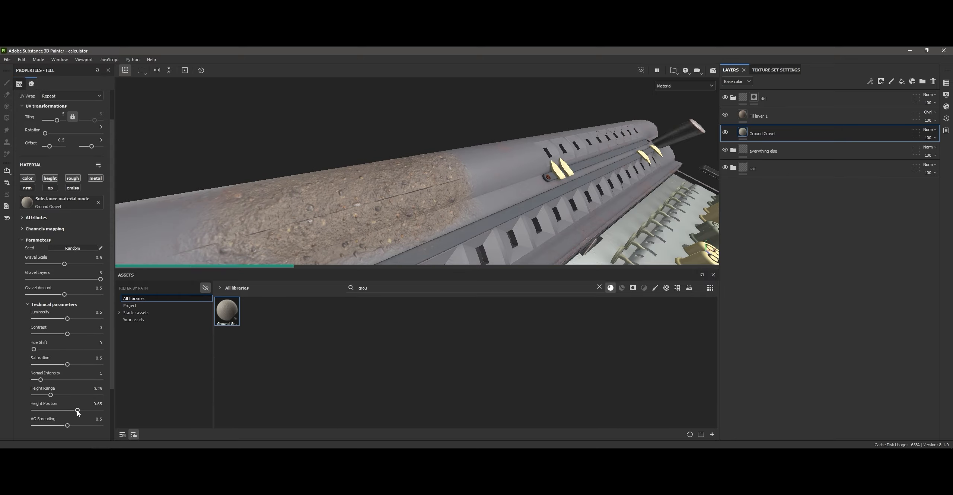
right_click(385, 198)
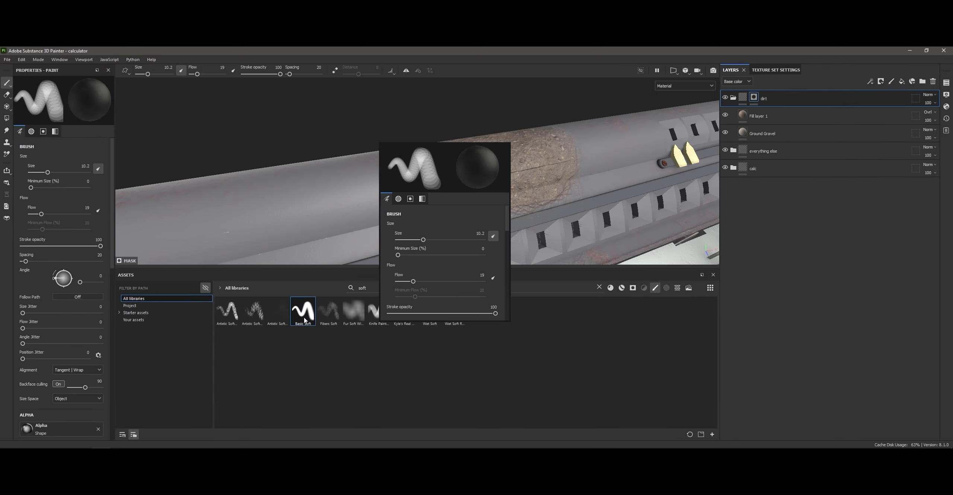
left_click(305, 320)
left_click_drag(409, 219, 558, 197)
key("x")
left_click_drag(544, 190, 566, 191)
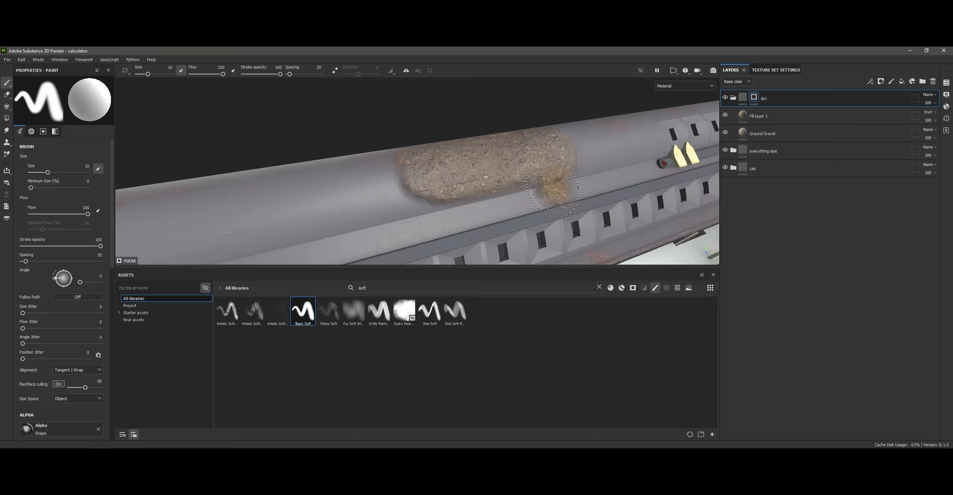
Paint dirt patches over the keys and the plate strip beside them at brush size 11.32 and flow 49
mouse_move(372, 178)
left_mouse_down("alt")
mouse_move(462, 176)
mouse_move(541, 227)
left_mouse_up("alt")
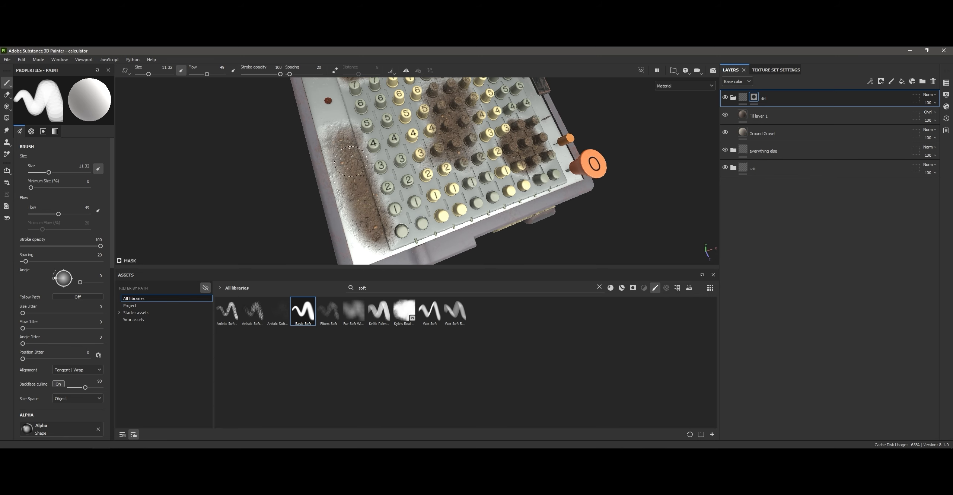
left_click_drag(446, 183, 357, 202)
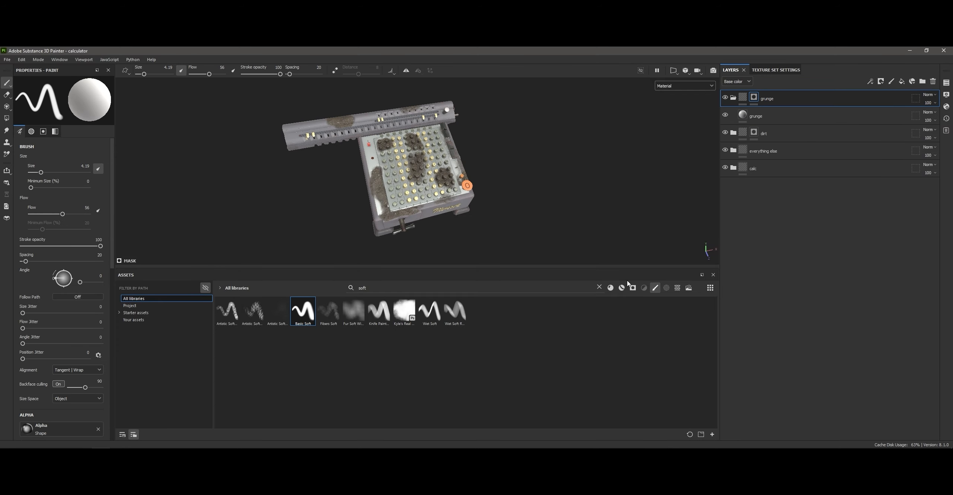
Browse the asset library's materials, textures and alphas for a suitable grunge resource
left_click(599, 287)
left_click(611, 288)
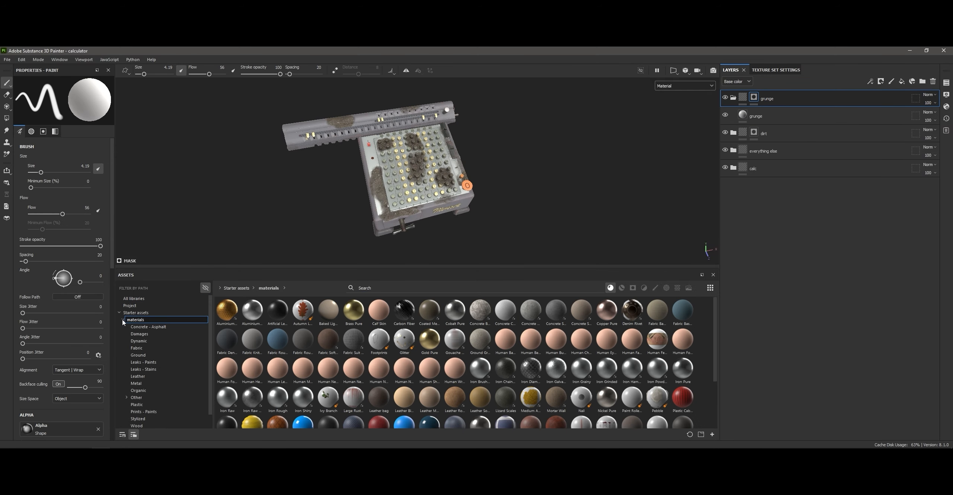
left_click(130, 306)
left_click(134, 299)
left_click(119, 313)
left_click(130, 306)
left_click(134, 299)
left_click(645, 288)
left_click(667, 288)
scroll(613, 339, "down", 20)
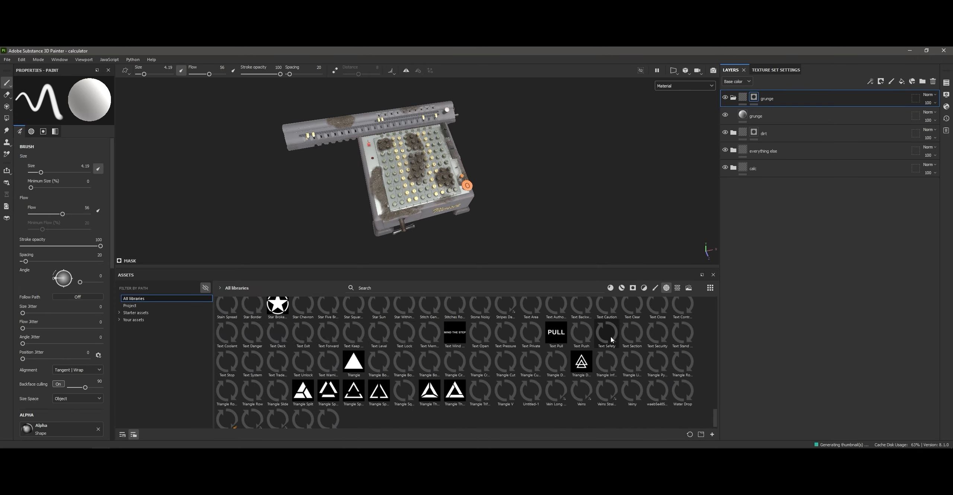
left_click(678, 288)
left_click(666, 288)
scroll(613, 340, "up", 20)
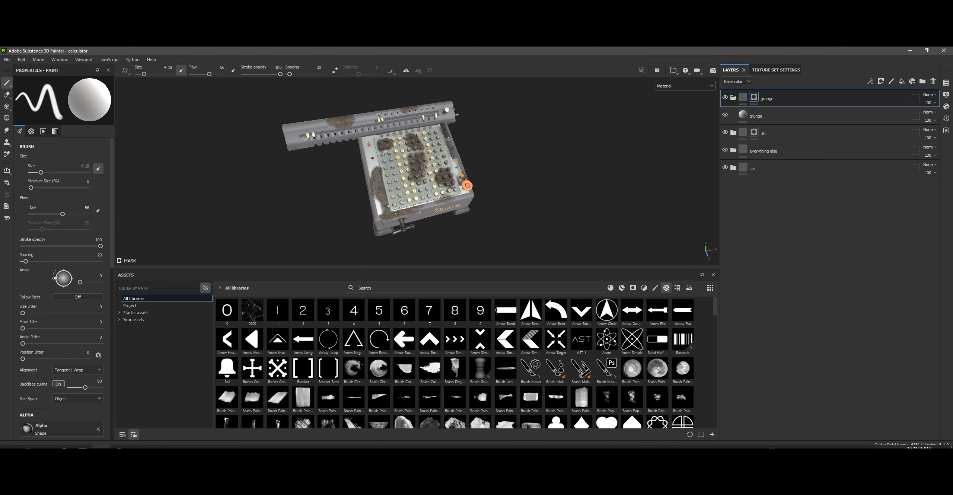
Import the Texturelabs image and try it as the grunge fill layer's base color
left_click(46, 448)
left_click_drag(165, 106, 567, 328)
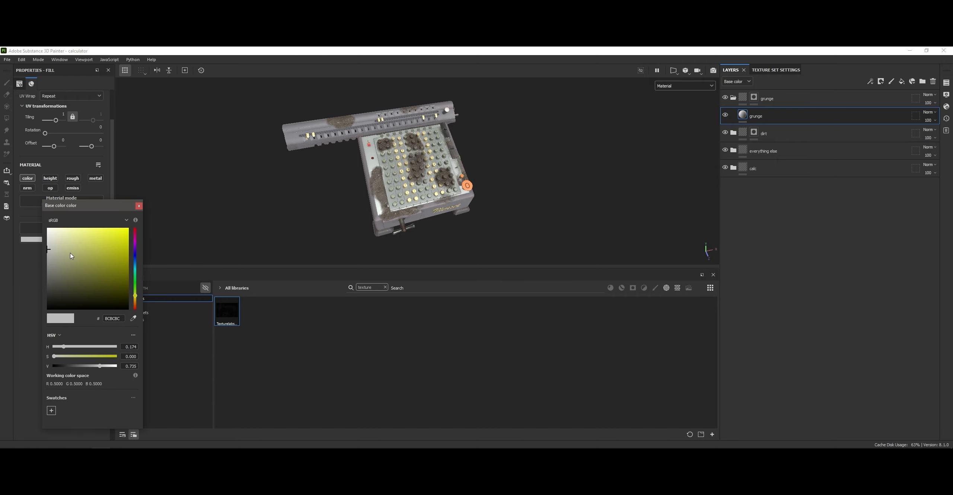
left_click_drag(227, 311, 95, 226)
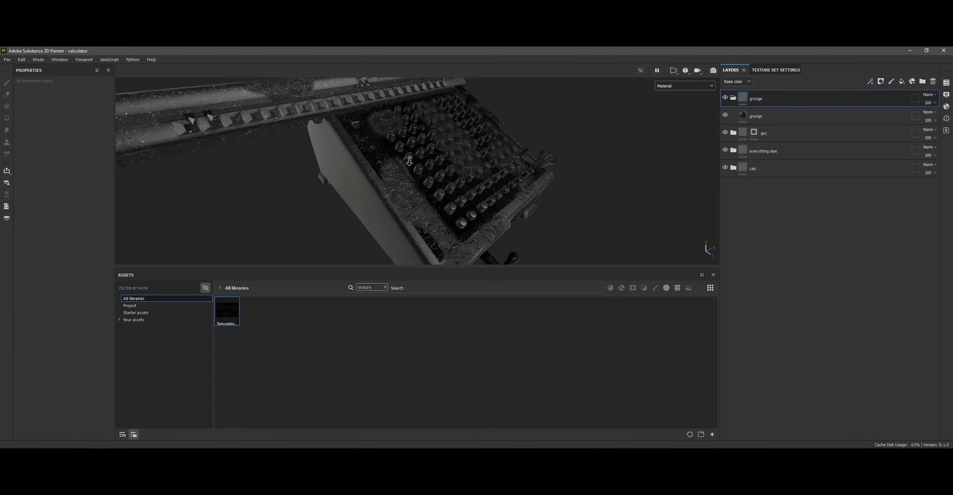
Try layering a duplicate of the grunge fill with a different blending mode
left_click(784, 121)
key("ctrl+d")
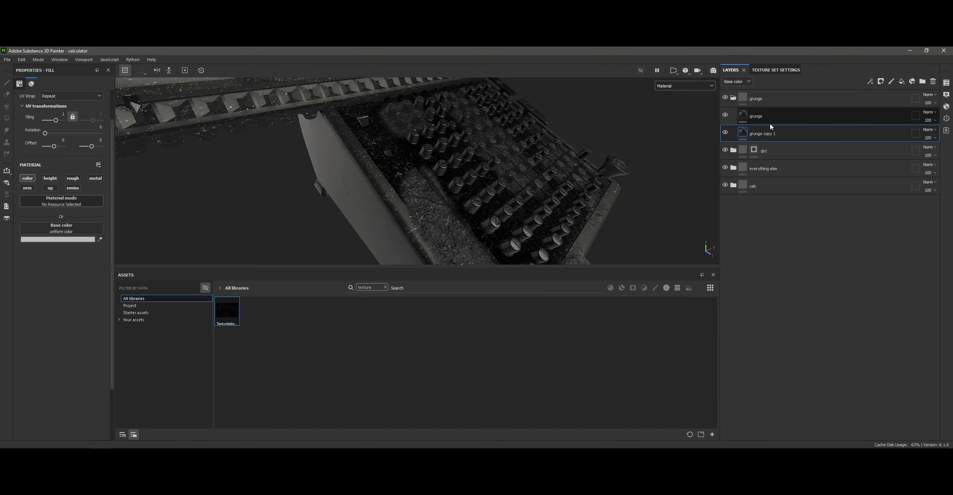
left_click_drag(772, 121, 772, 138)
left_click(930, 113)
left_click(912, 224)
left_click(724, 133)
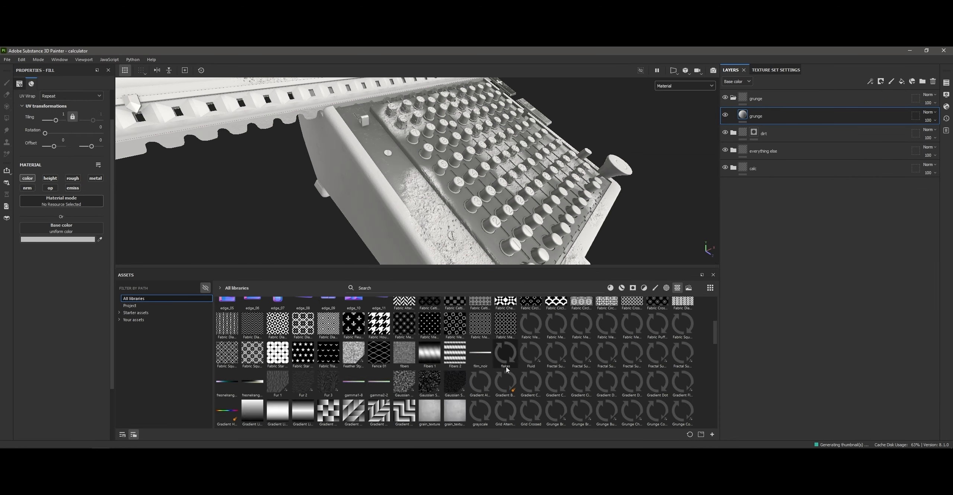
Apply the TexturesCom_PaperPage0003_1_M texture to the grunge fill layer's base color and compare it with the layer hidden
scroll(506, 369, "down", 14)
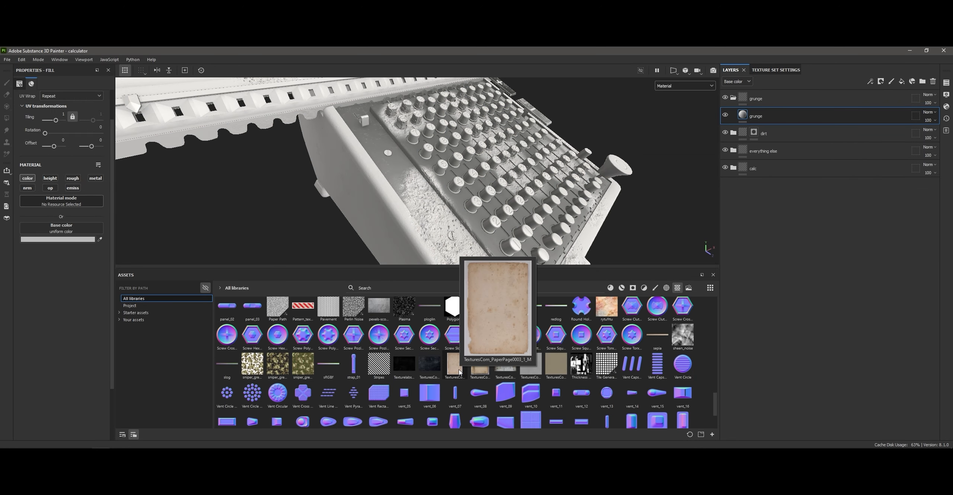
left_click_drag(455, 364, 788, 115)
scroll(413, 164, "down", 5)
left_click(725, 114)
left_click(725, 114)
Enlarge the paper texture's projection frame in the 2D view, then return to the 3D view
key("F3")
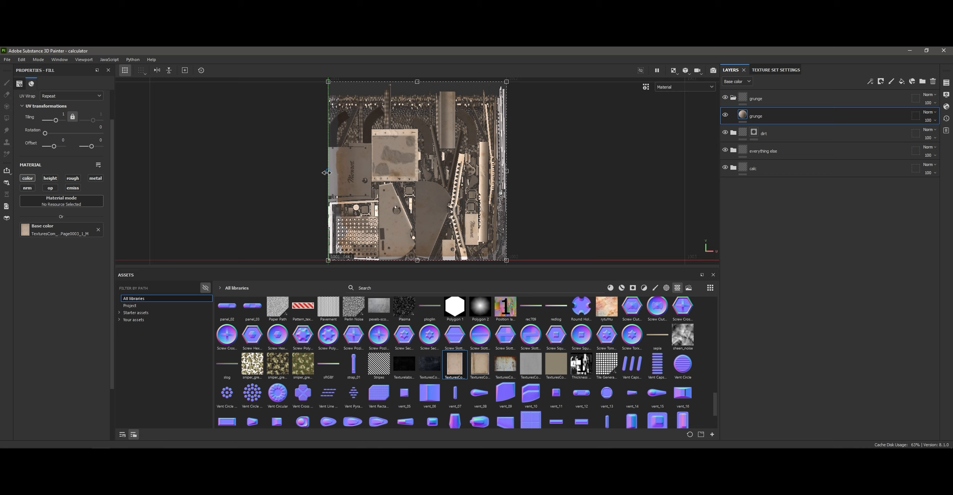
left_click_drag(324, 259, 286, 264)
key("F1")
key("F2")
Add a black mask to the grunge folder and undo the stray edits
left_click(793, 98)
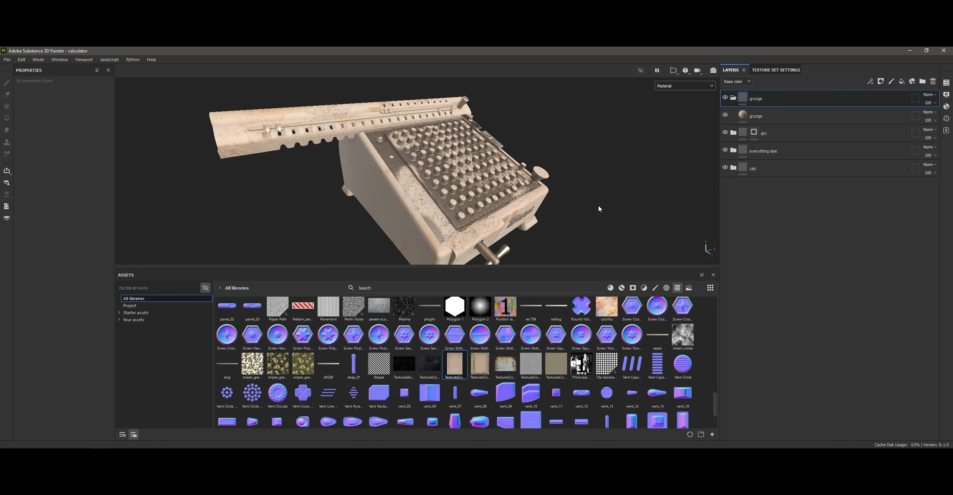
right_click(766, 98)
left_click(782, 112)
left_click(766, 116)
key("ctrl+z")
key("ctrl+z")
key("ctrl+z")
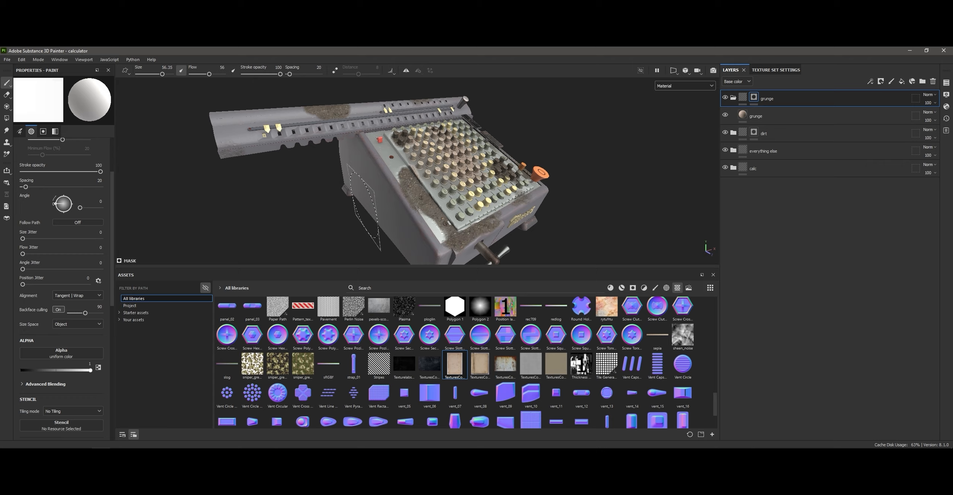
Select the Basic Soft brush from the asset library and remove the existing grunge folder
type("soft")
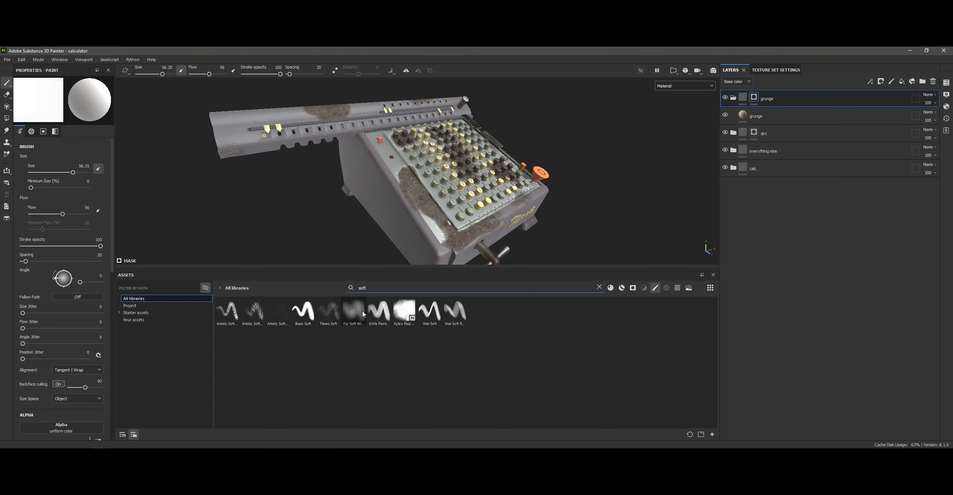
right_click(841, 112)
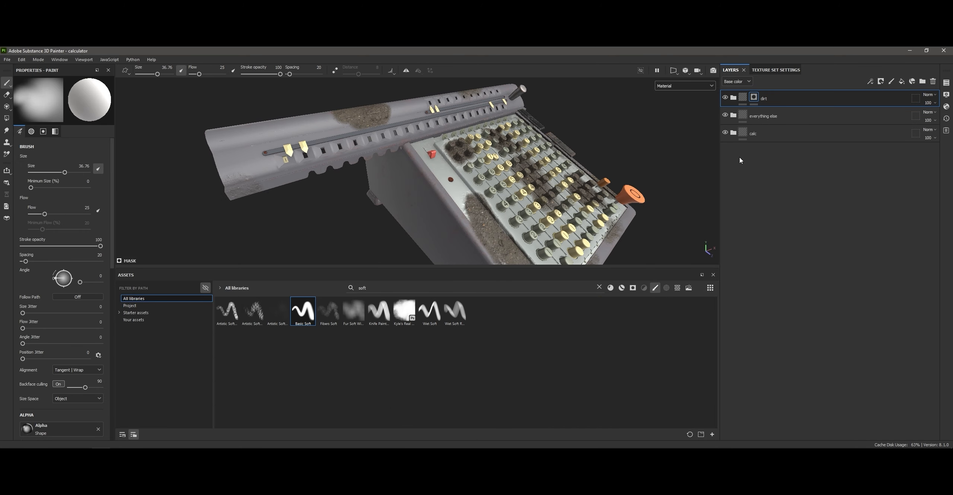
Rebuild the masked grunge folder with separate fill layers named color, rough and metal
left_click(901, 82)
double_click(762, 116)
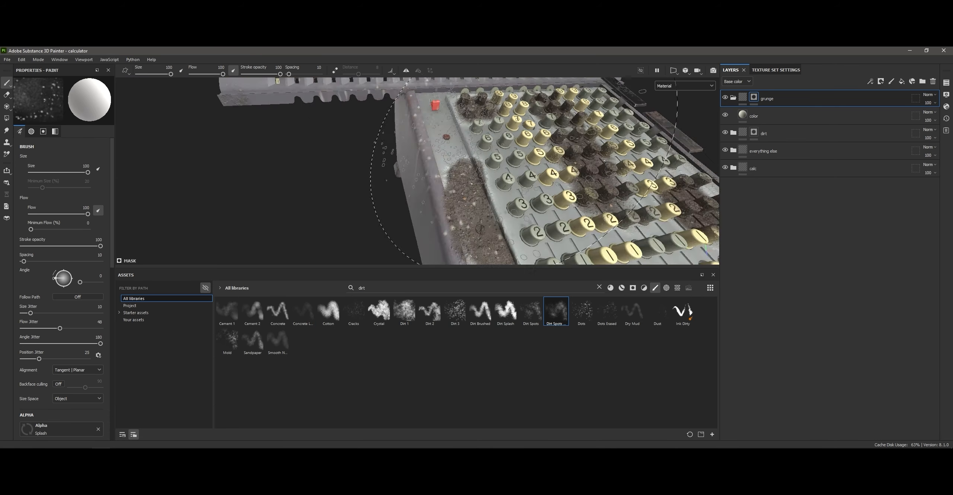
left_click(791, 115)
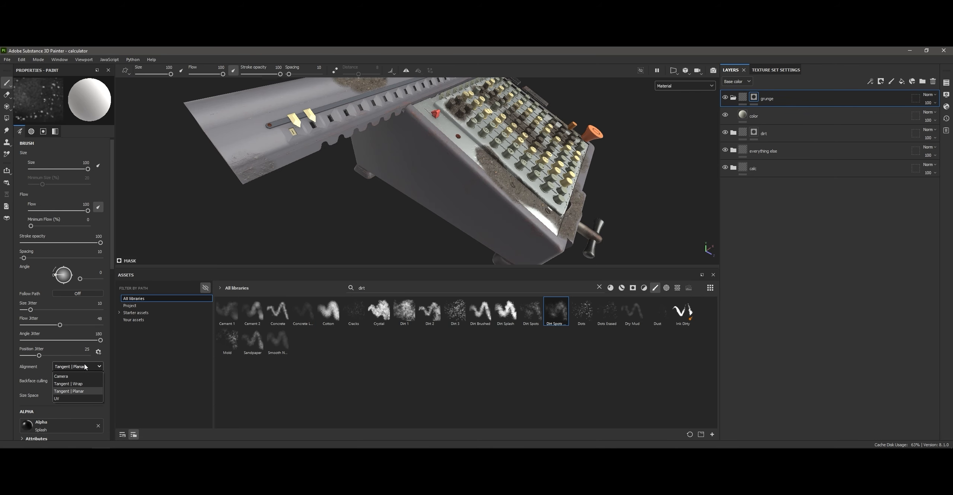
left_click(792, 118)
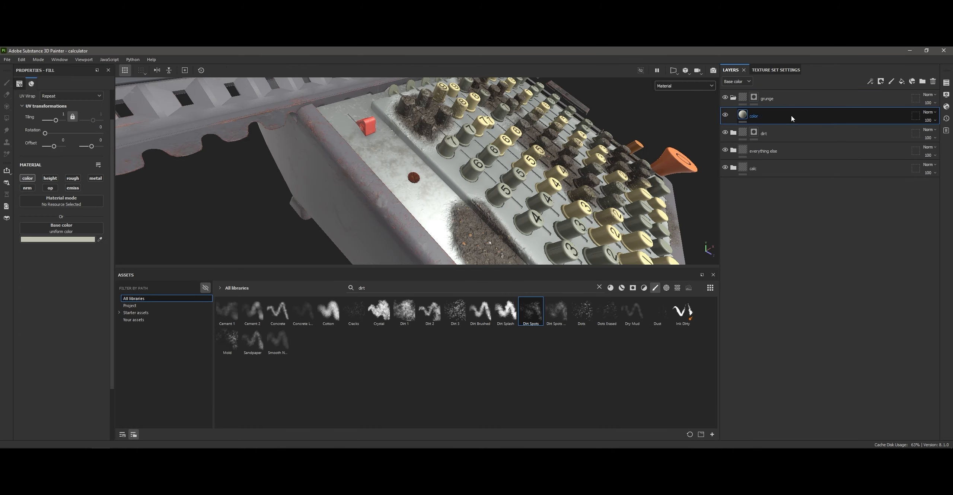
left_click(79, 177)
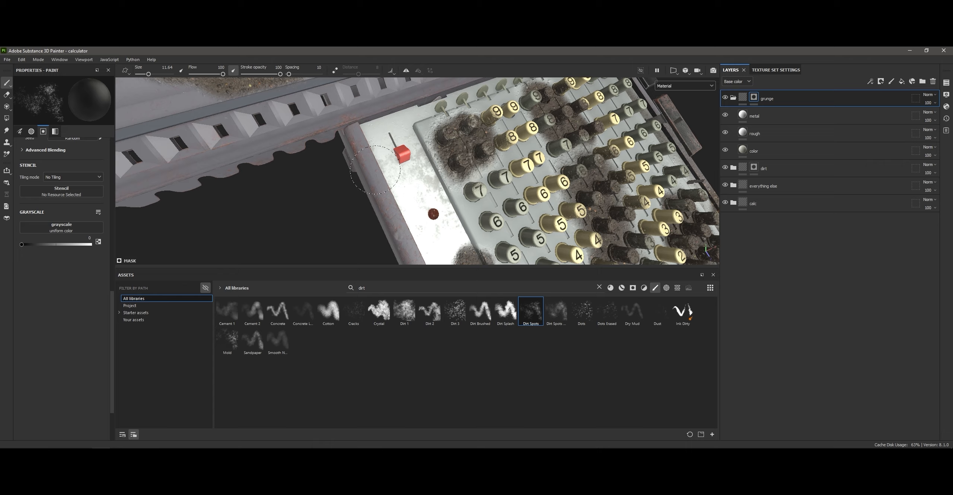
Paint the grunge mask across the calculator with the dirt brushes and set the grunge folder's blending mode to Overlay
left_click_drag(376, 170, 397, 179, "alt")
mouse_move(393, 225)
left_mouse_down("alt")
mouse_move(340, 160)
mouse_move(321, 112)
left_mouse_up("alt")
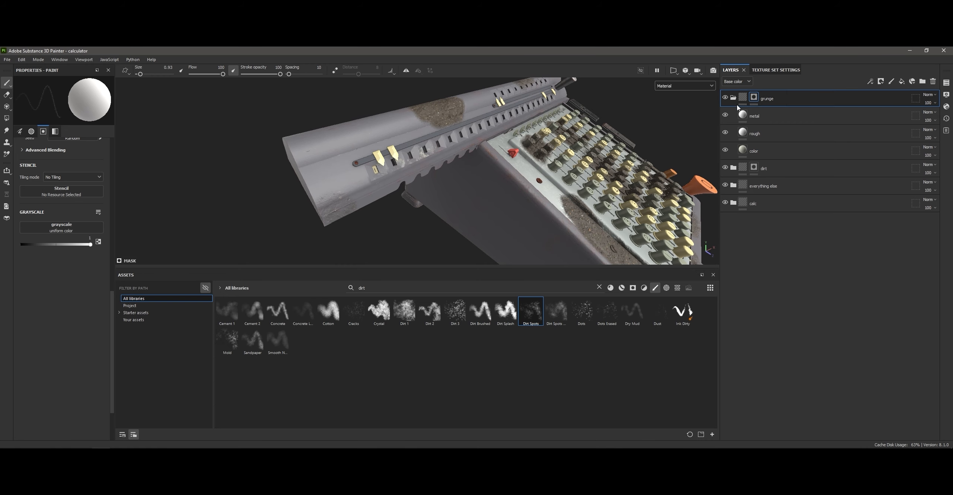
left_click(930, 148)
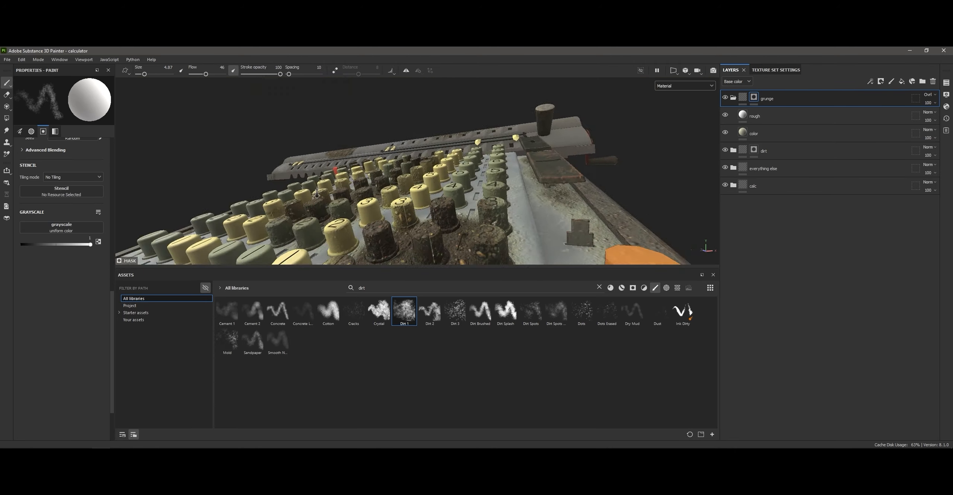
Put a new pale fill layer in a masked folder with Levels inside everything else, and paint it onto the keys
left_click(733, 169)
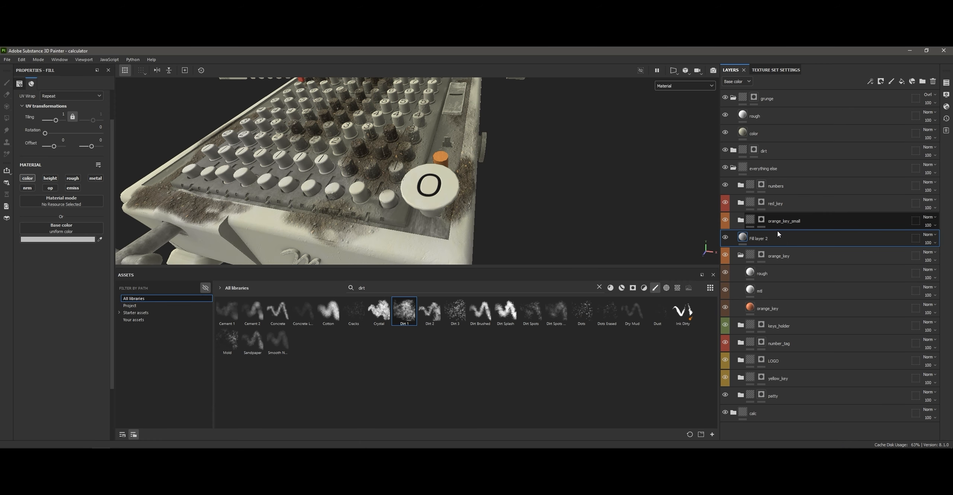
left_click(741, 203)
left_click(750, 224)
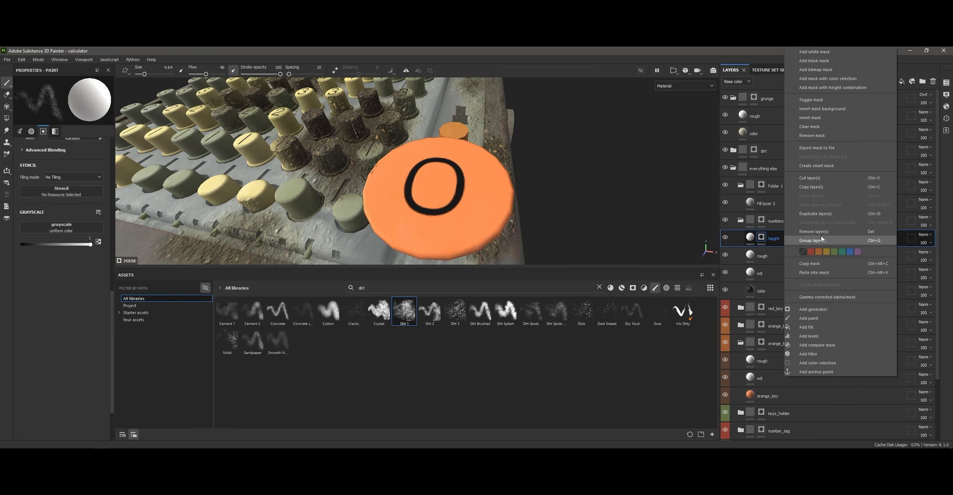
key("x")
left_click_drag(471, 205, 429, 160, "alt")
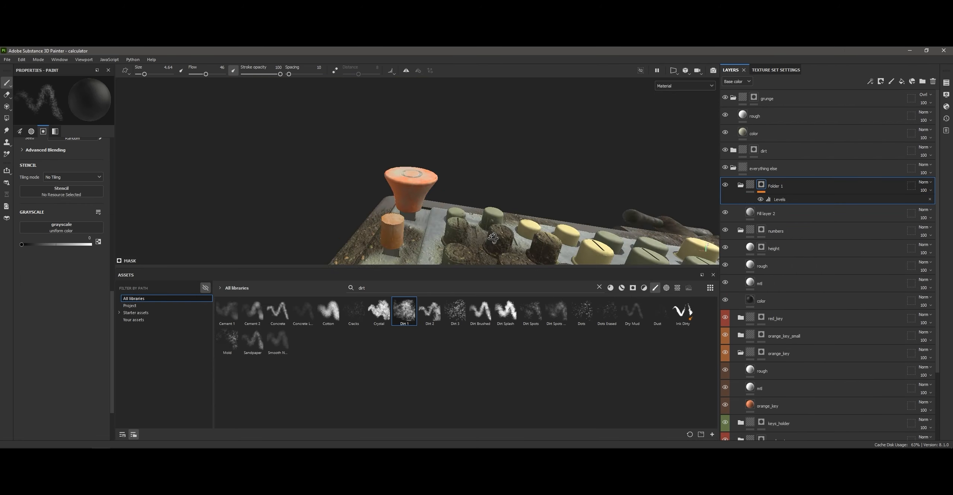
key("x")
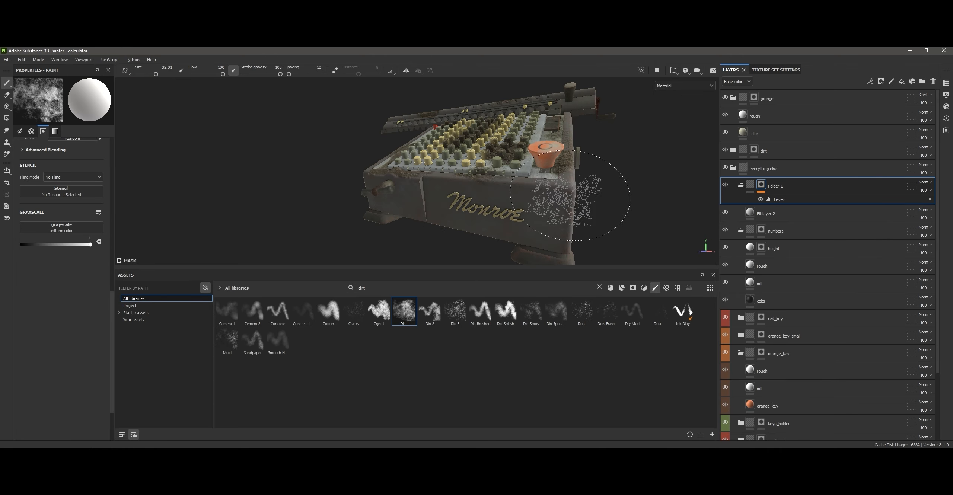
Rename Folder 1's fill layer as dust and move the folder to the top of the layer stack
left_click(727, 186)
double_click(766, 214)
type("dust")
key("Return")
left_click_drag(590, 256, 551, 223, "alt")
scroll(481, 213, "up", 5)
left_click(762, 185)
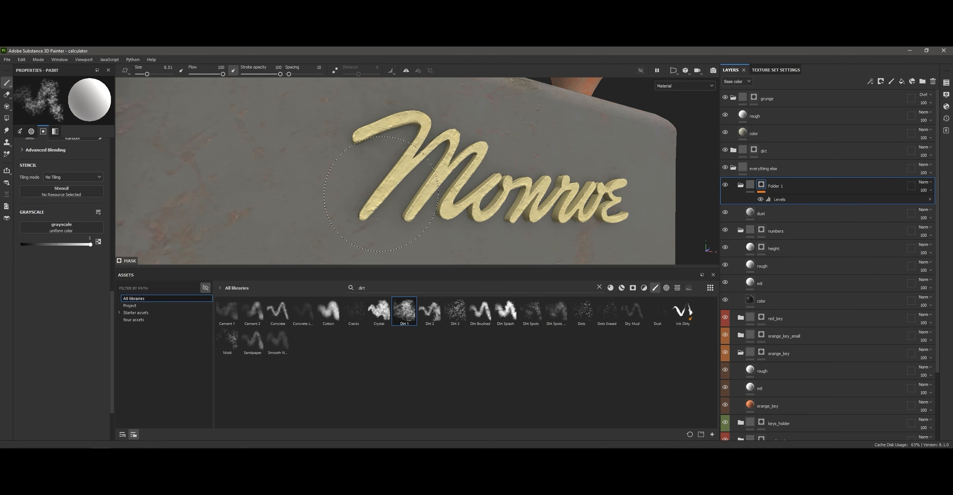
left_click_drag(776, 186, 762, 91)
Paint the dust folder's mask around the Monroe lettering and along the body panels with the Dirt 1 brush
mouse_move(379, 201)
left_mouse_down("alt")
mouse_move(462, 210)
mouse_move(592, 185)
mouse_move(357, 157)
left_mouse_up("alt")
key("x")
scroll(357, 156, "up", 2)
right_click(423, 182)
mouse_move(447, 181)
right_mouse_down("ctrl")
mouse_move(422, 182)
mouse_move(465, 203)
right_mouse_up("ctrl")
scroll(428, 167, "down", 5)
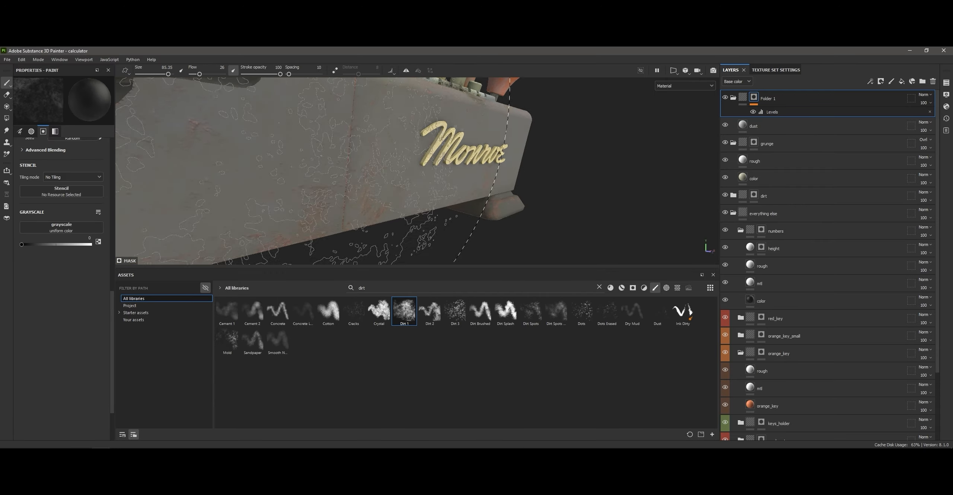
scroll(472, 154, "down", 3)
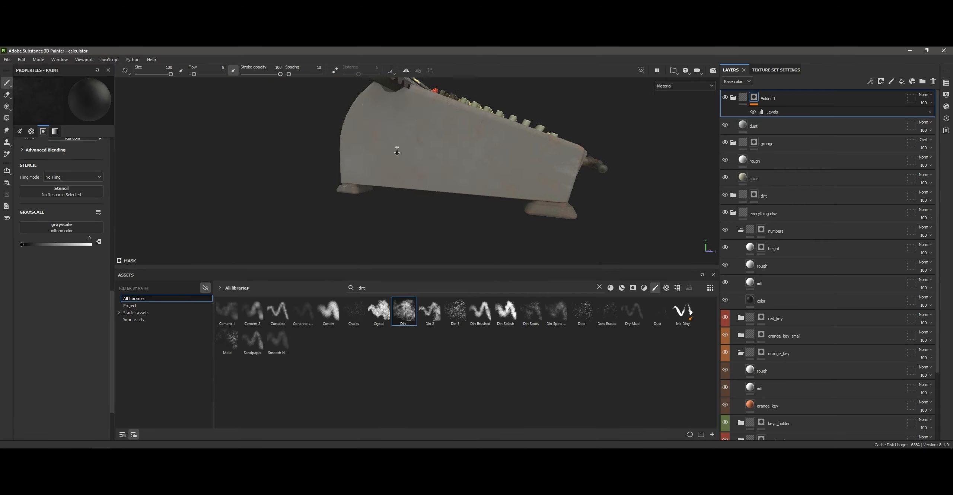
Try removing Levels from the dust folder's mask, restore it, and set the paint brush's alignment to UV
right_click_drag(397, 150, 406, 168, "alt")
middle_click_drag(462, 168, 385, 168, "alt")
left_click(930, 112)
key("ctrl+z")
left_click(6, 83)
left_click(78, 171)
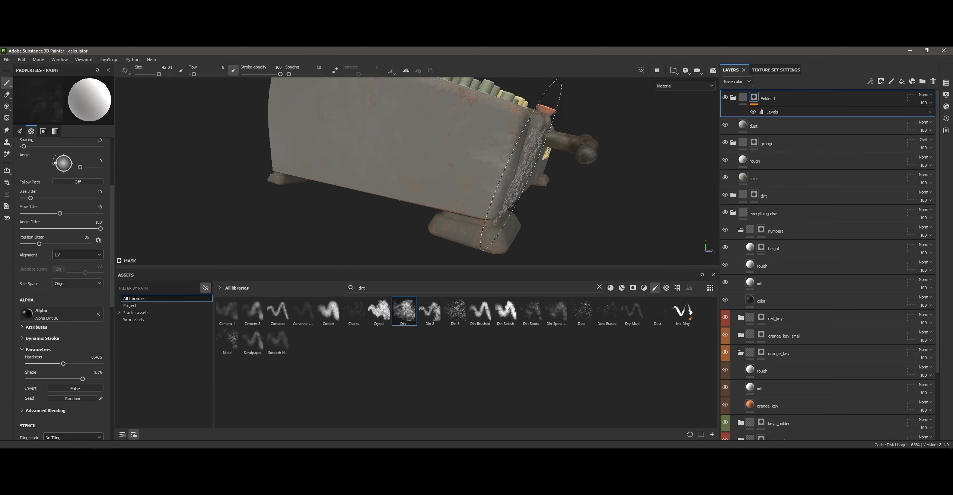
Adjust the brush size and hardness, lower stroke opacity to about 57, and paint dust on the body's side panel
left_click_drag(522, 164, 484, 164, "alt")
right_click_drag(457, 164, 481, 164, "ctrl")
left_click_drag(458, 163, 477, 164, "ctrl")
right_click(424, 148)
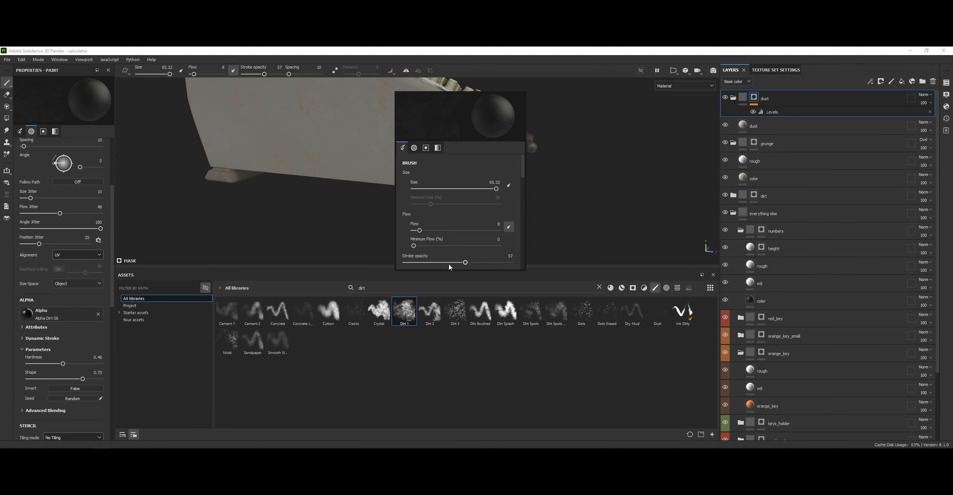
left_click_drag(424, 148, 409, 165, "alt")
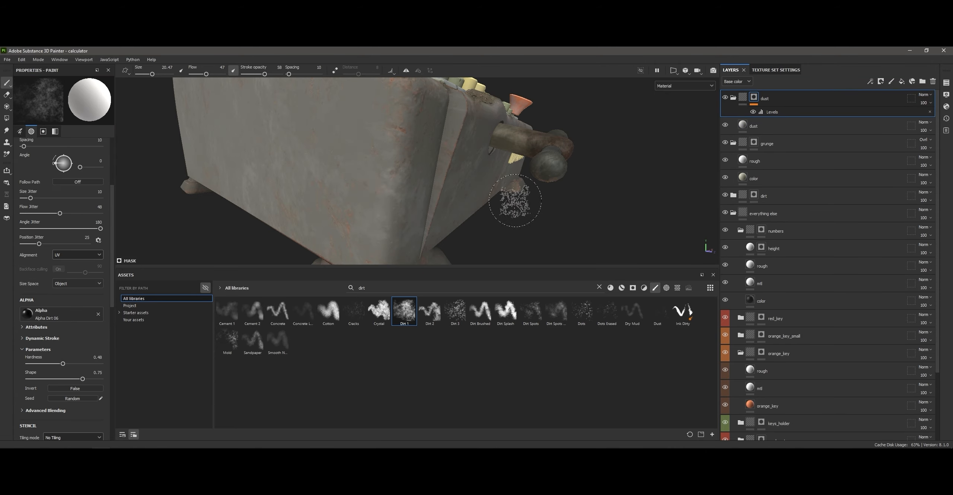
Paint the dust mask on the front corner and over the keyboard, using a flow of 47
mouse_move(309, 231)
left_mouse_down("alt")
mouse_move(404, 223)
mouse_move(468, 181)
left_mouse_up("alt")
scroll(468, 181, "up", 3)
middle_click_drag(468, 180, 474, 160, "alt")
left_click_drag(475, 159, 447, 167, "alt")
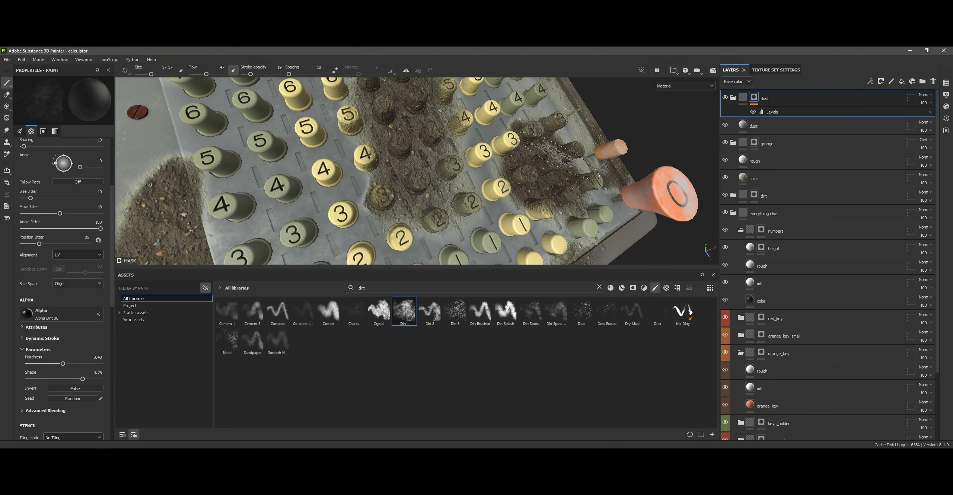
Collapse the dust and grunge folders, expand the dirt folder and adjust the base color of its Fill layer 1
scroll(447, 167, "down", 5)
left_click(734, 98)
left_click(733, 125)
left_click(734, 143)
left_click(743, 160)
left_click(32, 240)
left_click_drag(71, 367, 76, 367)
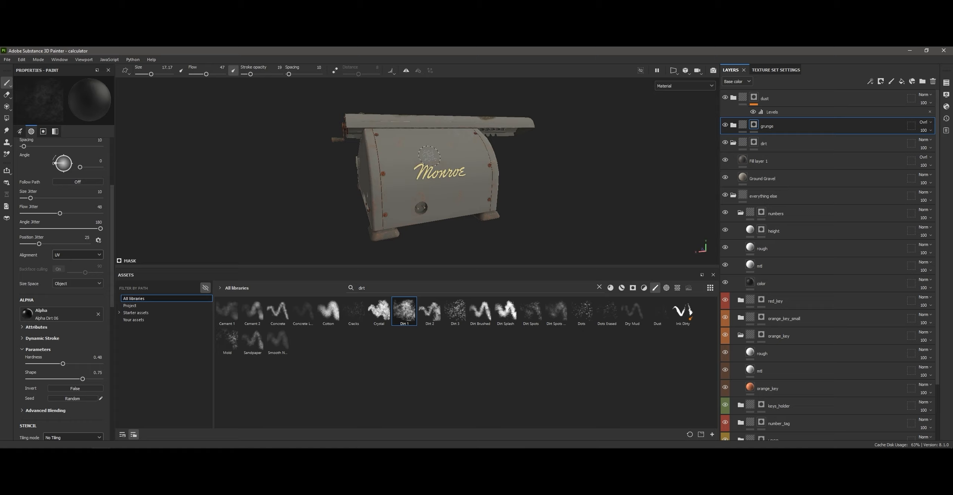
Refine the dust mask around the crank and front of the body, resizing the Dirt 1 brush as needed
left_click_drag(320, 142, 395, 136, "alt")
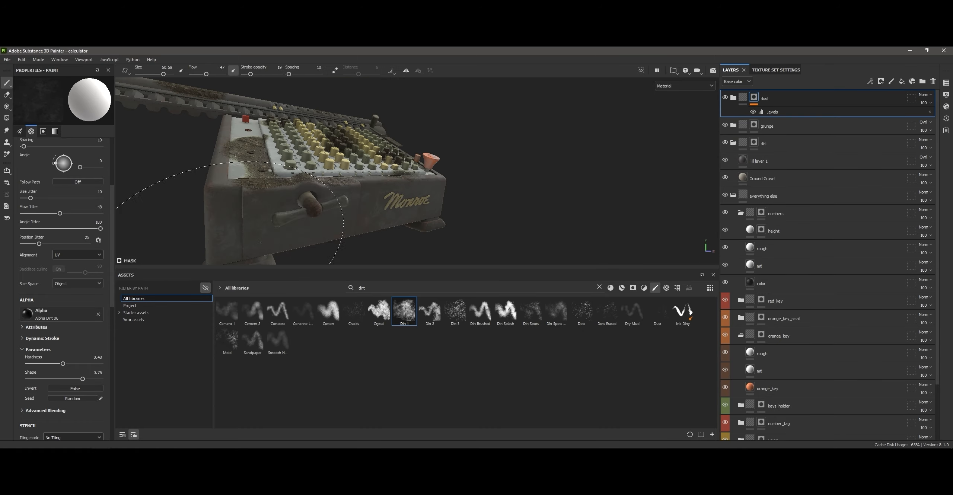
left_click_drag(238, 232, 294, 213, "alt")
scroll(294, 213, "up", 2)
right_click_drag(328, 199, 297, 198, "ctrl")
Paint the grunge folder's mask around the front corner with stroke opacity 58 and flow 74
left_click(754, 125)
left_click_drag(251, 74, 265, 74)
left_click_drag(206, 74, 215, 74)
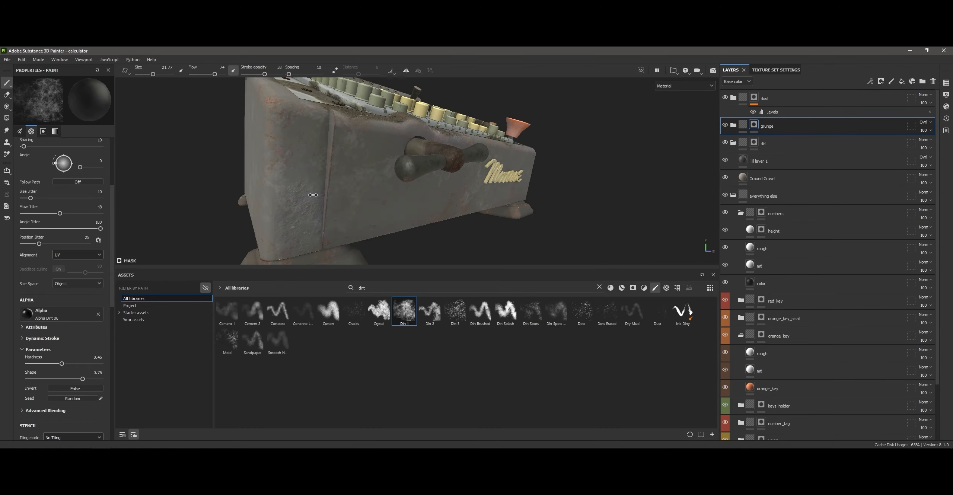
key("x")
mouse_move(484, 157)
left_mouse_down("alt")
mouse_move(409, 153)
mouse_move(466, 160)
left_mouse_up("alt")
Check the dust folder's mask and the Rust Coarse mask in the calc folder's rust group
left_click(754, 97)
scroll(739, 280, "down", 3)
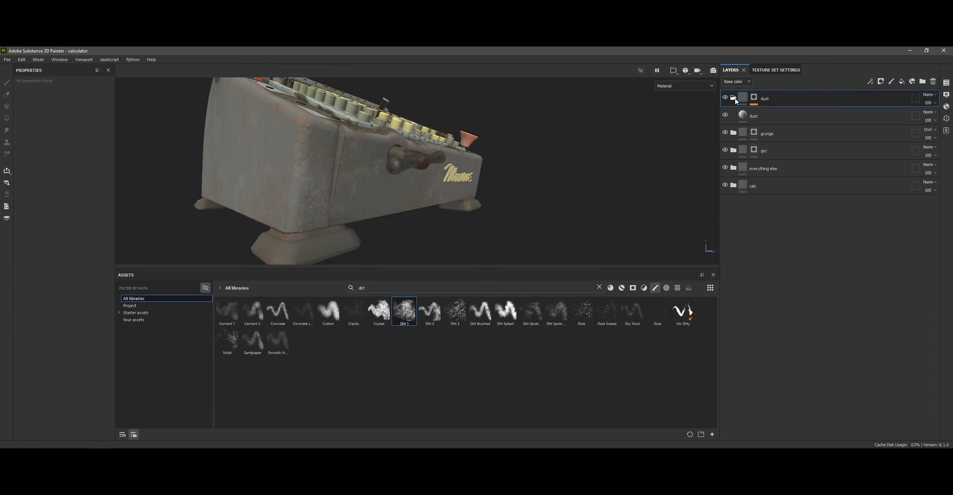
left_click(741, 221)
left_click(762, 248)
mouse_move(311, 191)
left_mouse_down("alt")
mouse_move(331, 182)
mouse_move(336, 220)
left_mouse_up("alt")
Paint the dirt folder's mask along the body's front edge with the Basic Soft brush
left_click(754, 133)
key("x")
left_click_drag(428, 167, 353, 208, "alt")
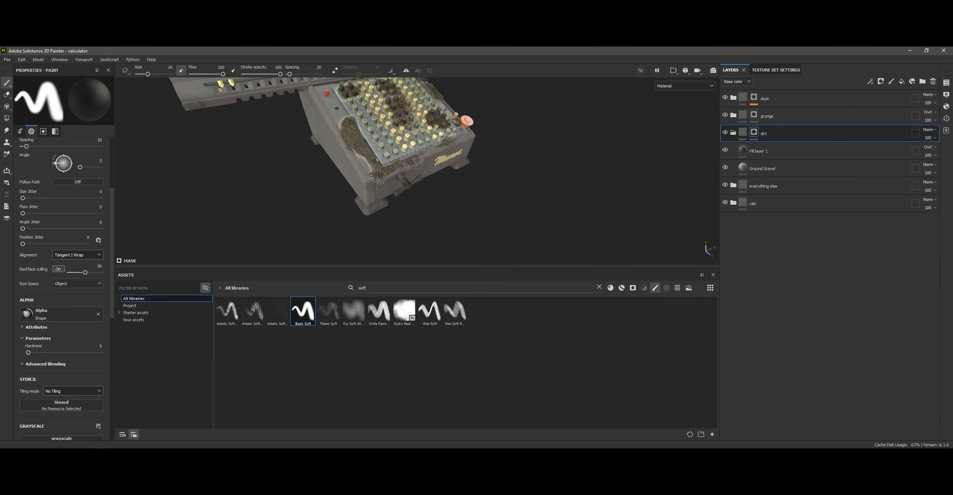
Select the rust folder's mask inside calc and touch it up with the brush's stroke opacity set to about 30
left_click(734, 203)
left_click(762, 248)
left_click(762, 220)
left_click_drag(281, 74, 255, 74)
mouse_move(353, 132)
left_mouse_down("alt")
mouse_move(337, 186)
mouse_move(521, 143)
left_mouse_up("alt")
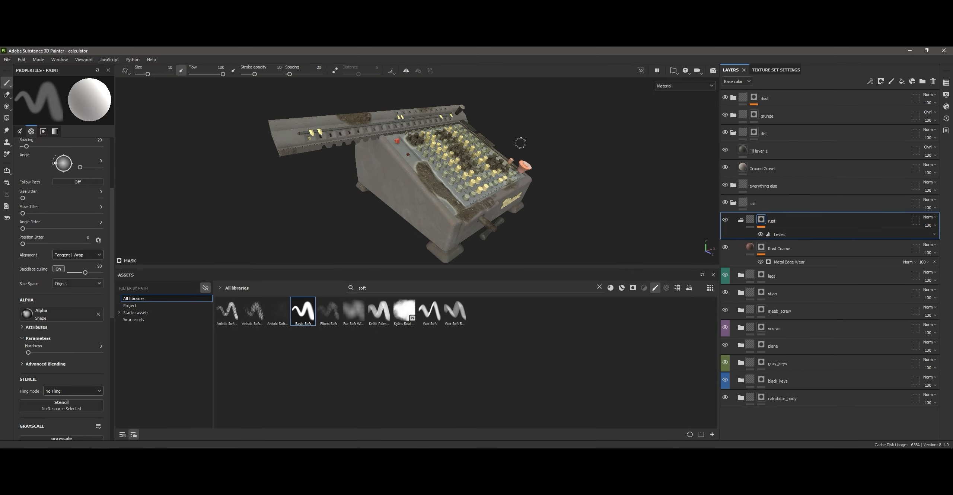
Export the textures as 8-bit PNG PBR Metallic Roughness maps to the Calculator_Antique_1950/data/Textures folder
key("ctrl+shift+e")
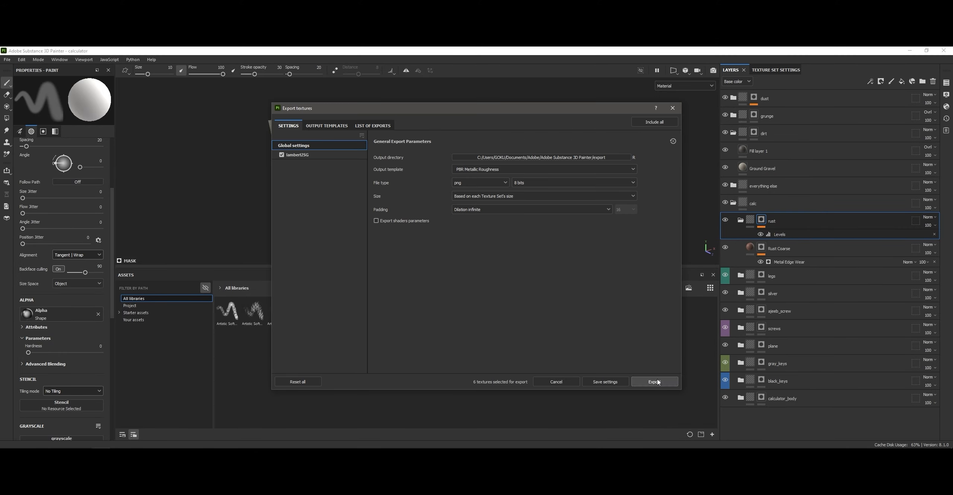
left_click(515, 157)
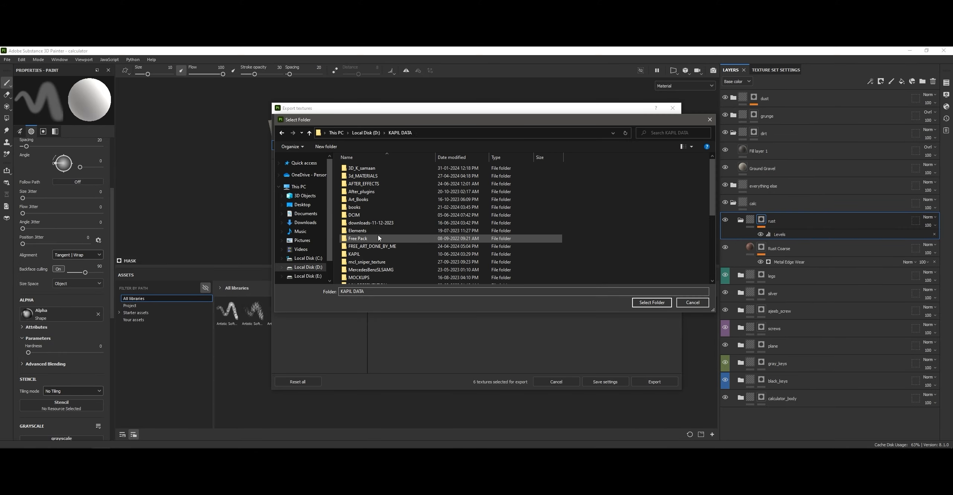
double_click(379, 235)
left_click(379, 238)
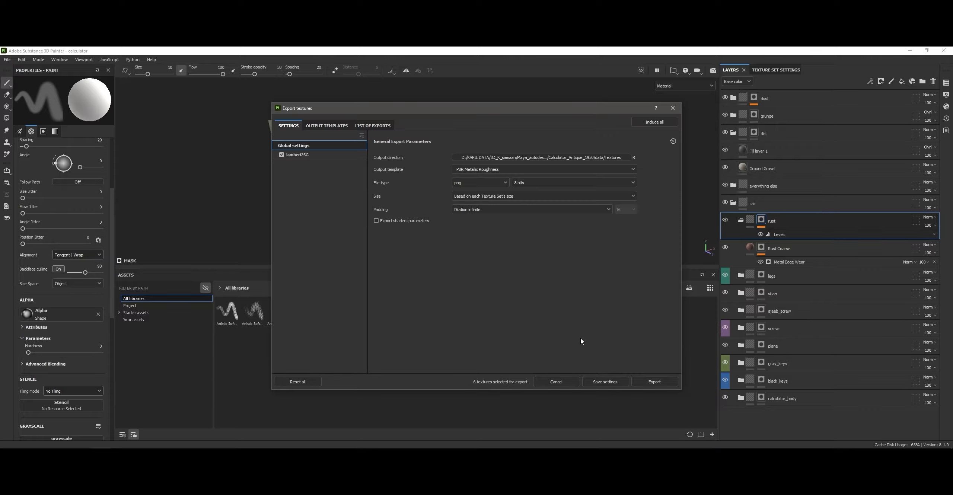
left_click(654, 382)
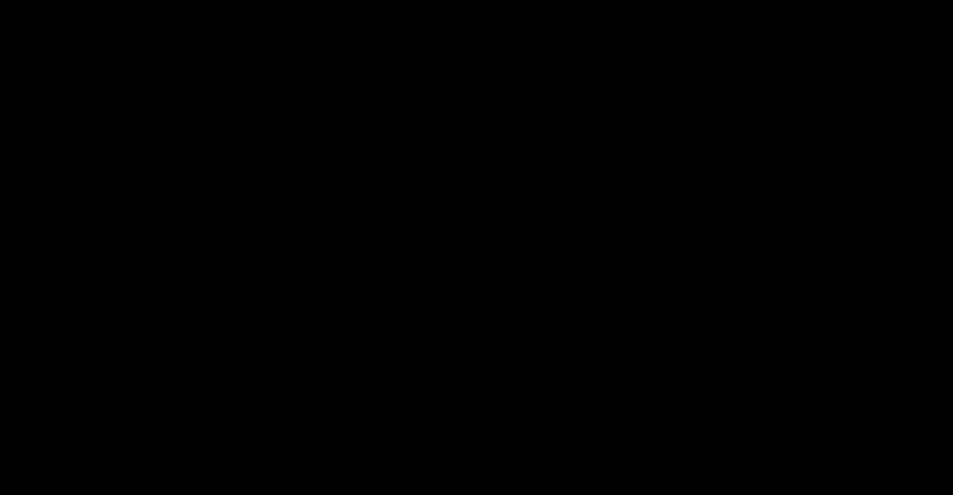